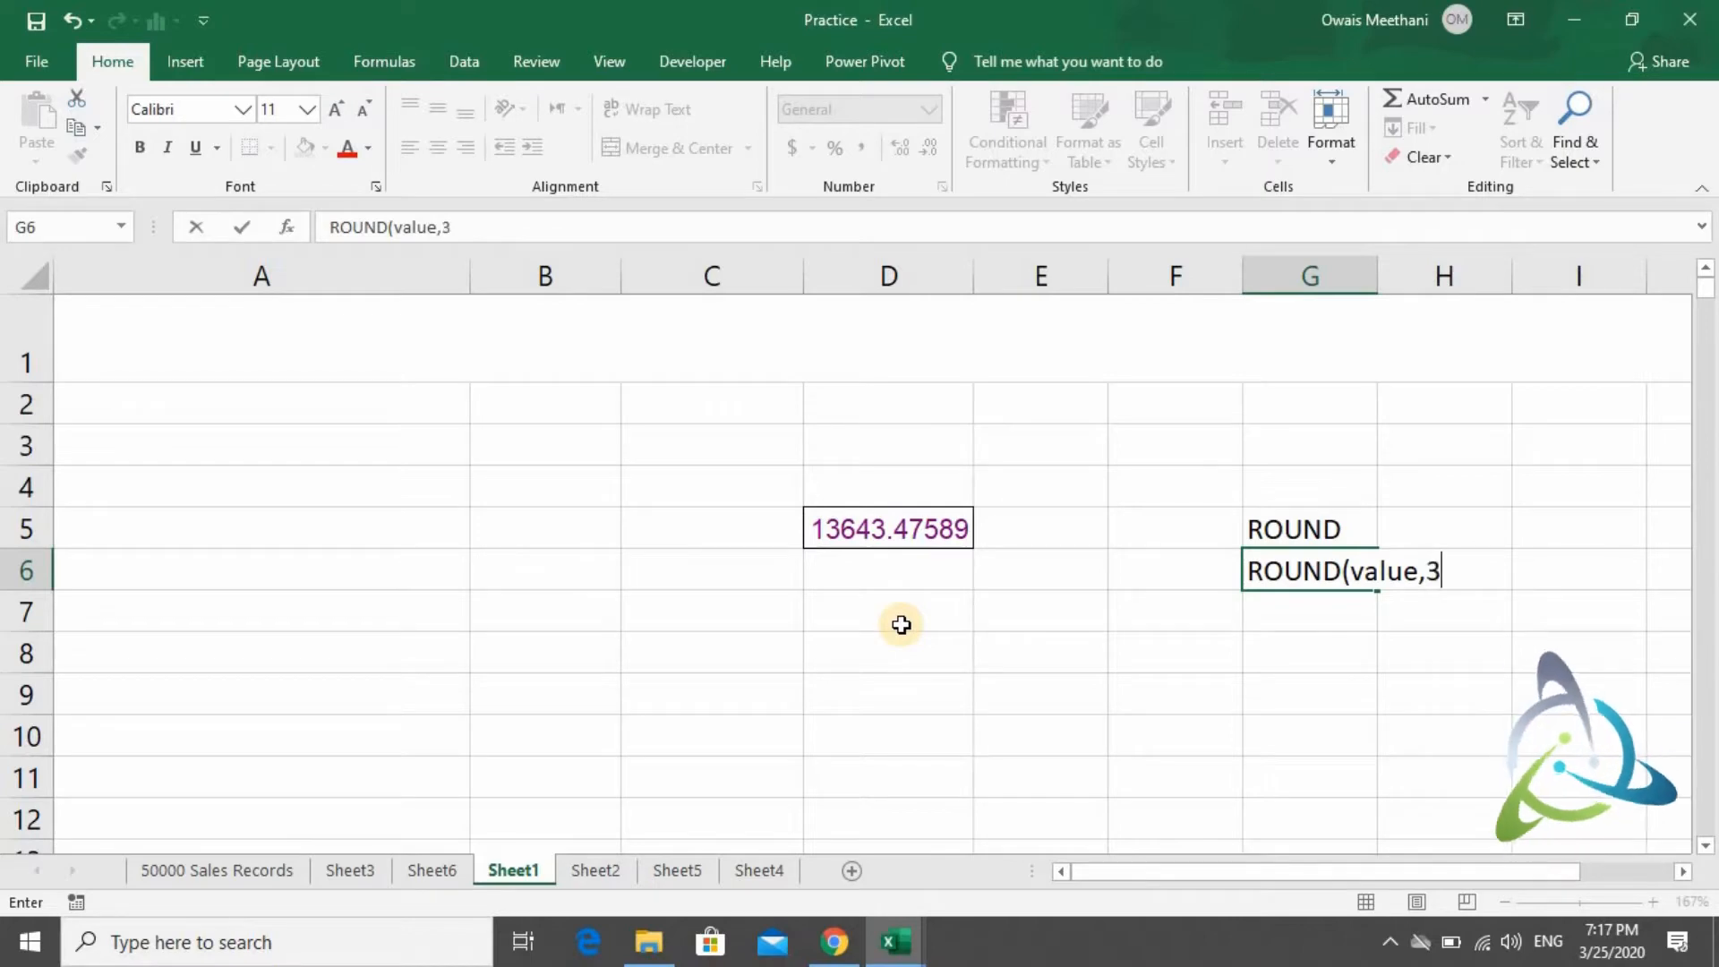
Complete the syntax note in G6 as ROUND(value,0), trying -1 as the digits argument before settling on 0.
type("0")
key("BackSpace")
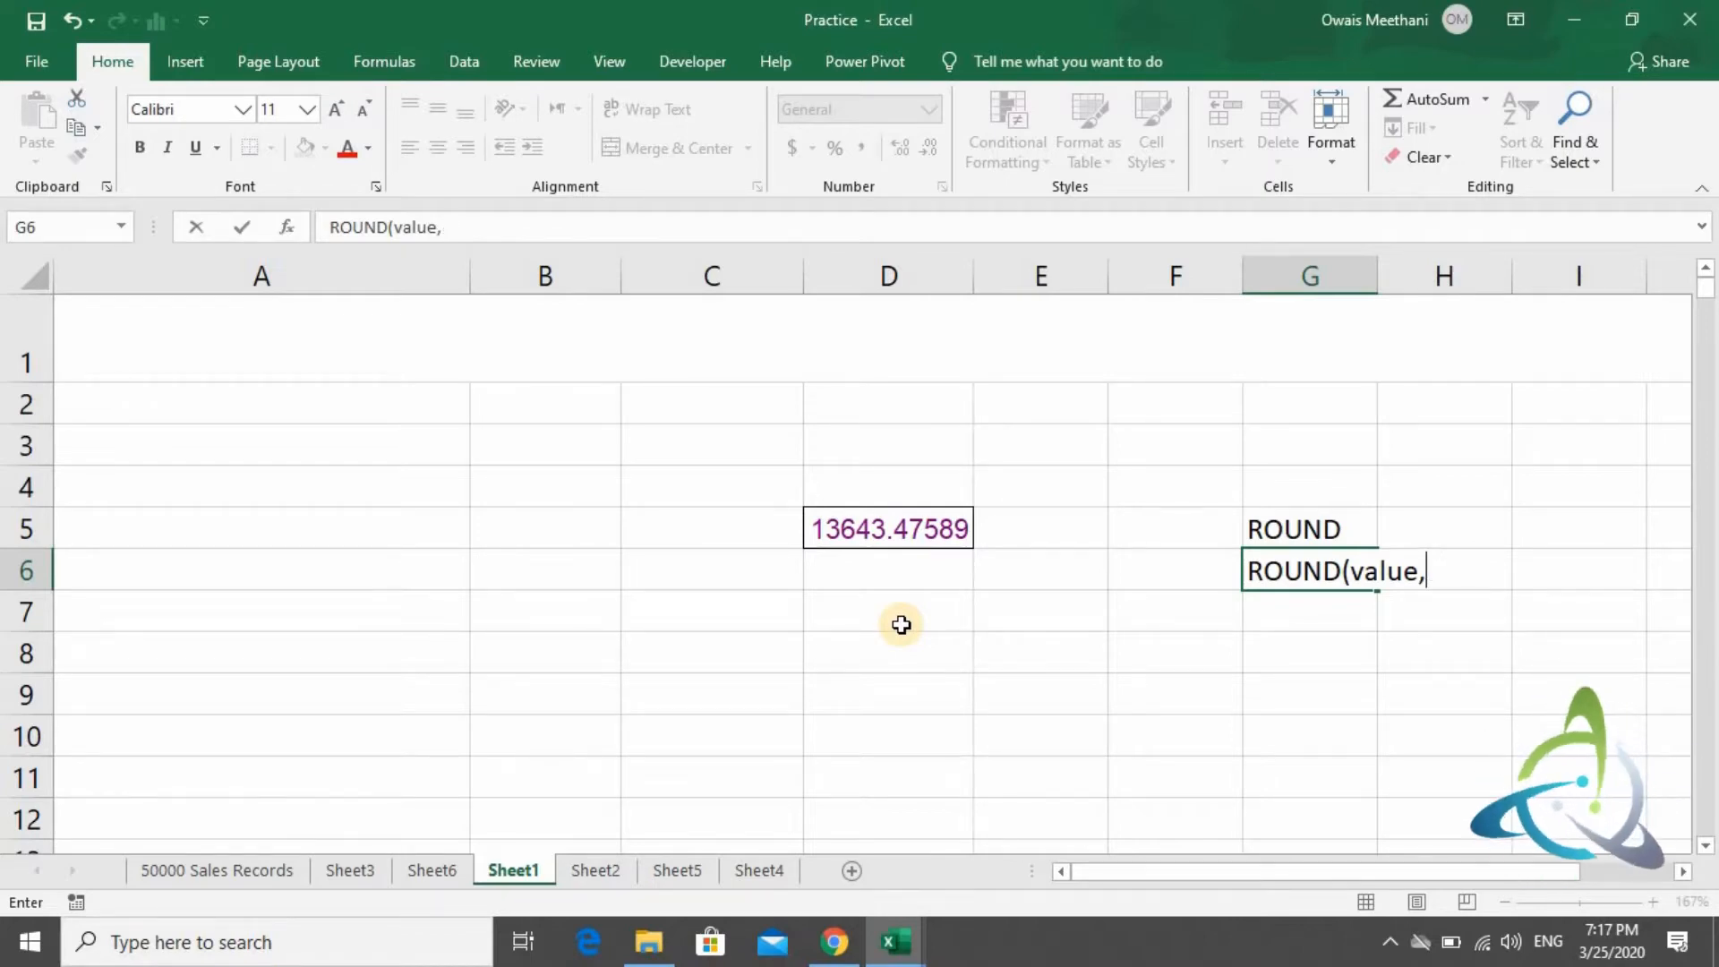
type("-1")
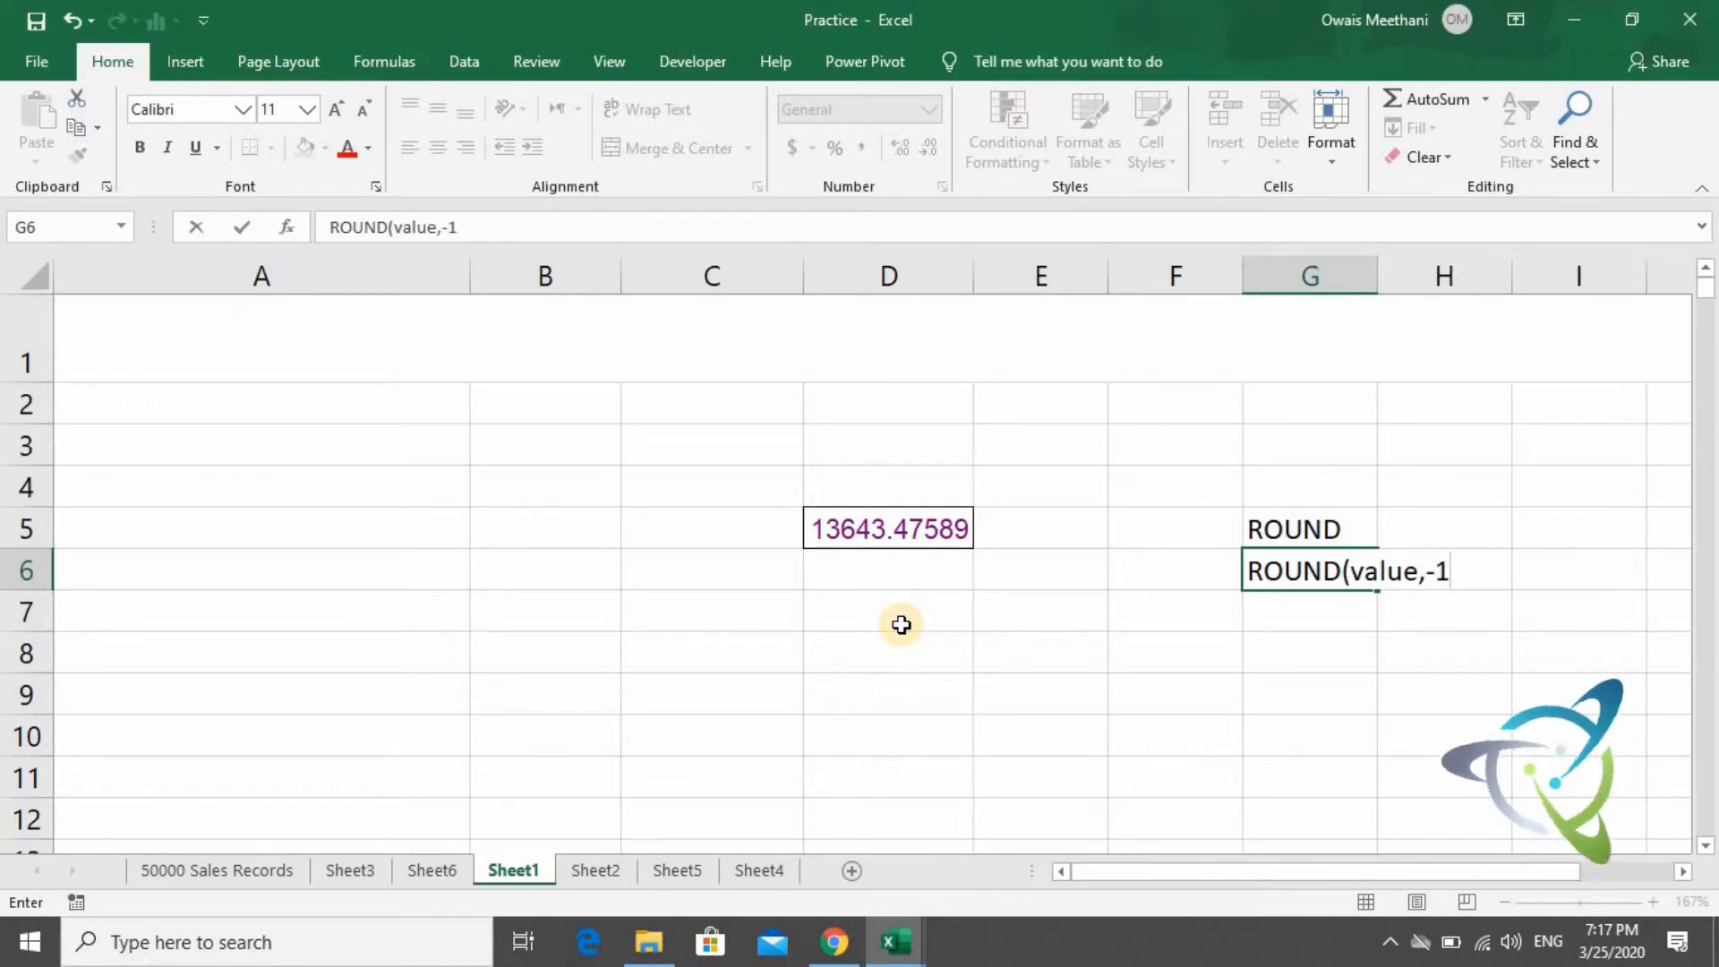
key("BackSpace")
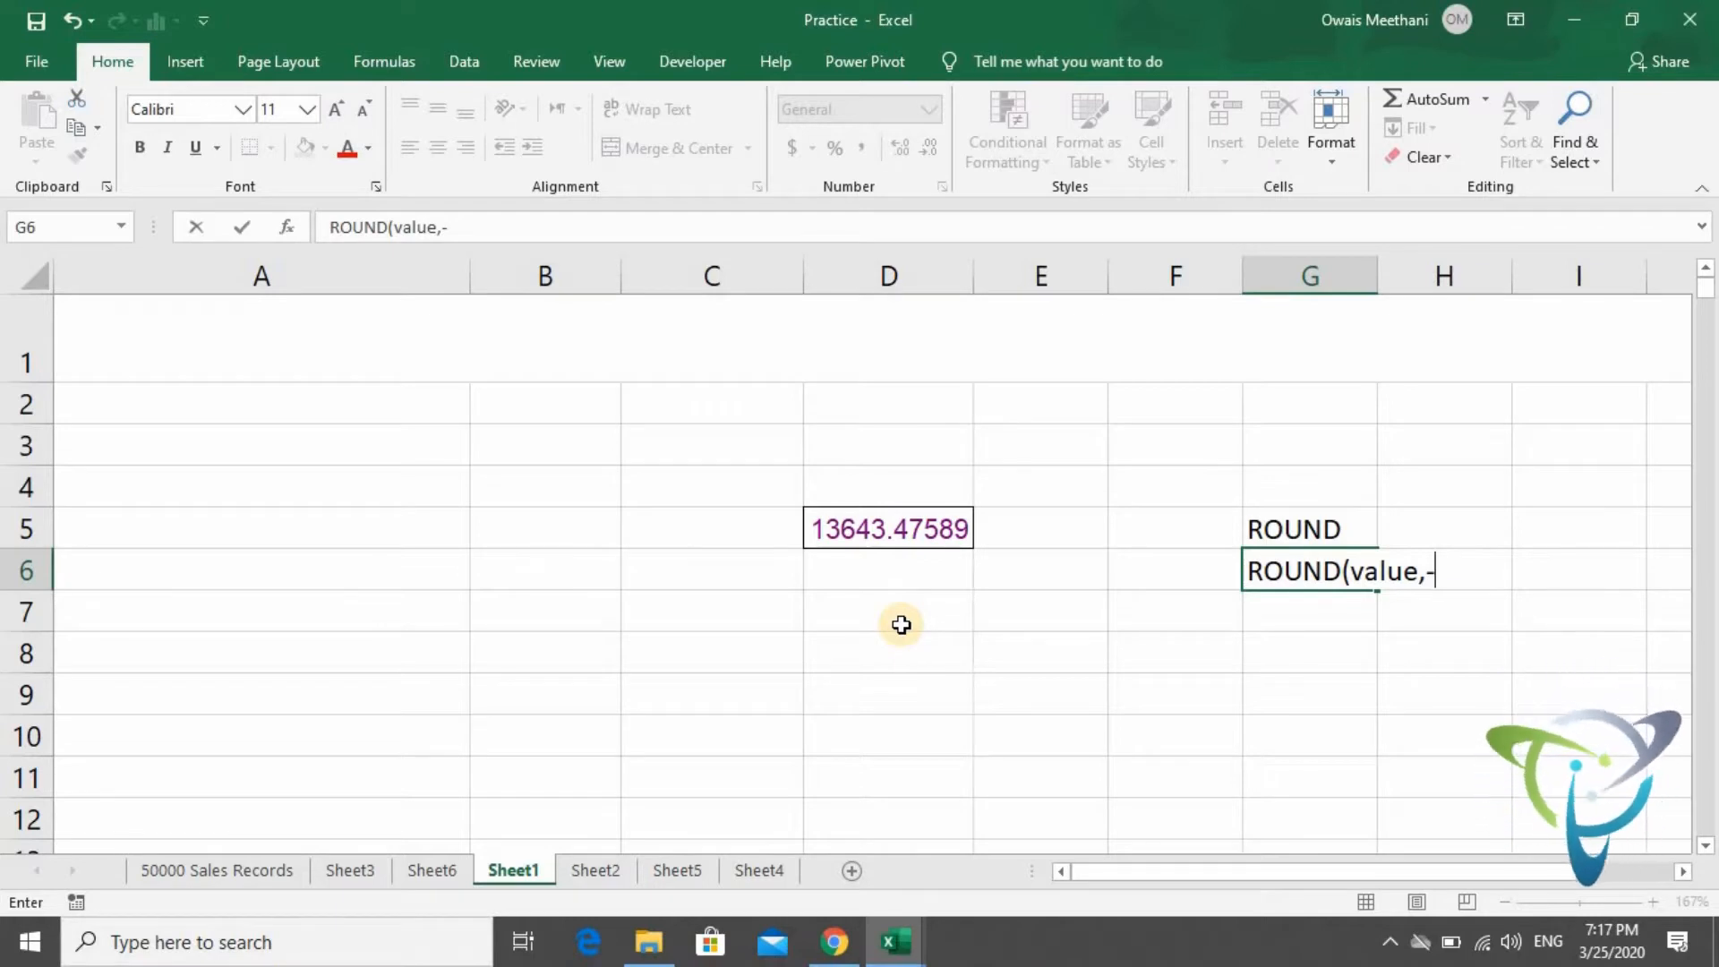
key("BackSpace")
type("0")
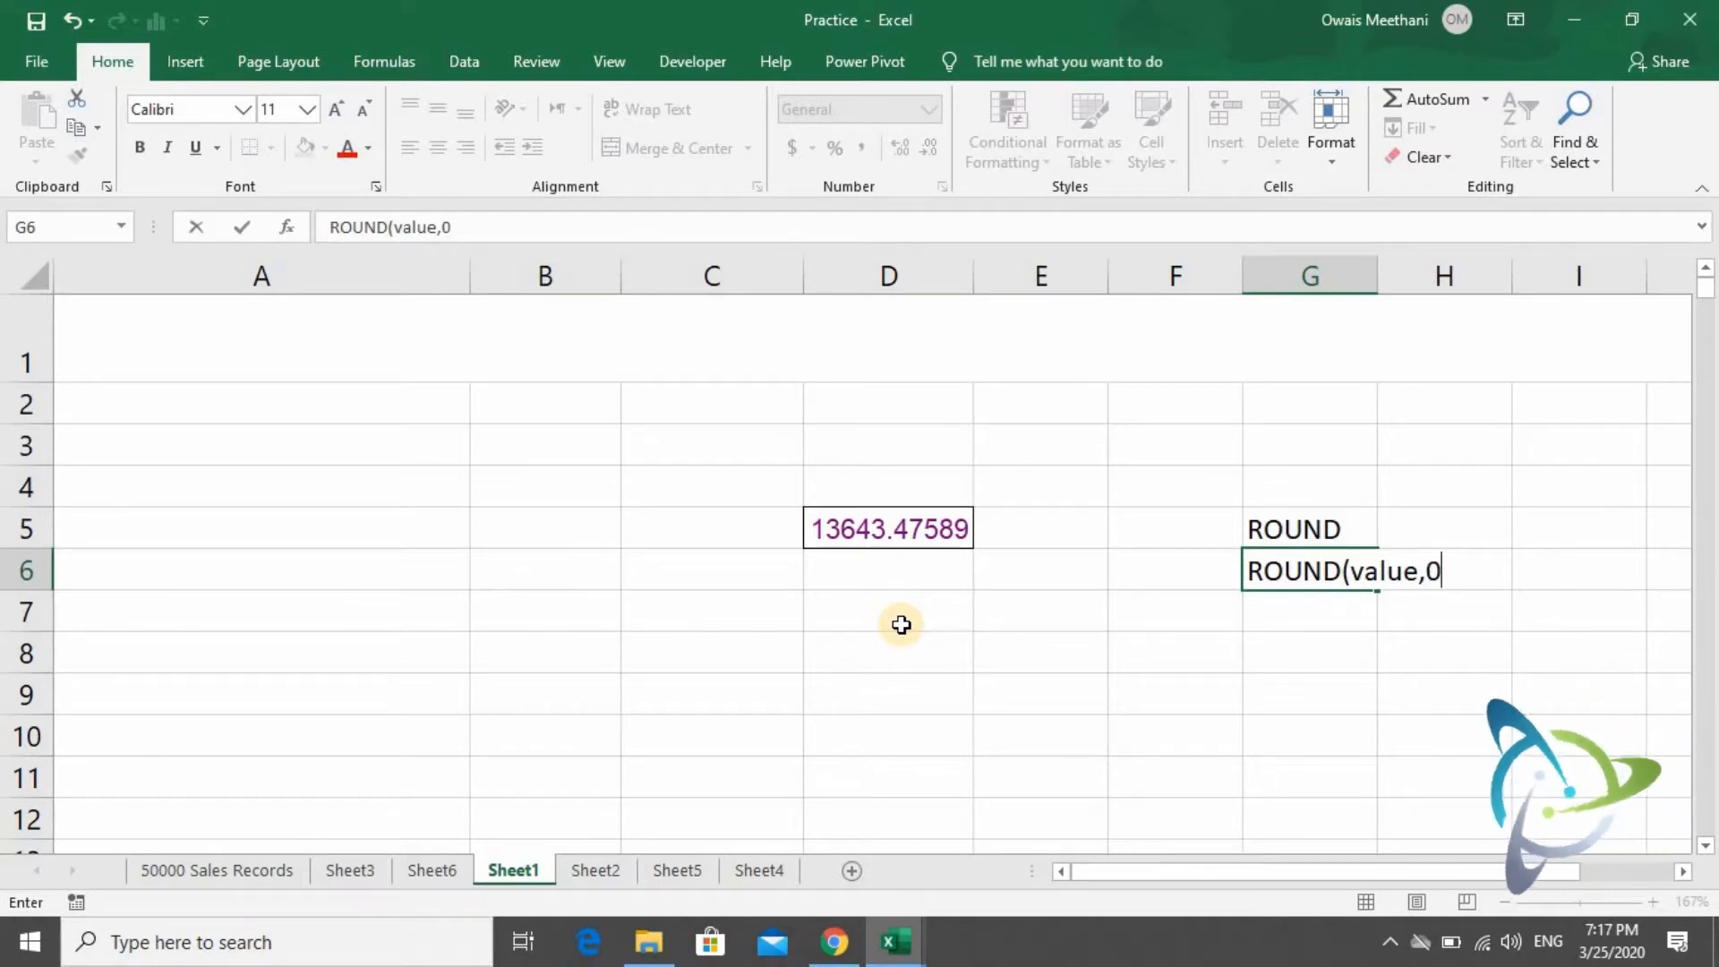
type(")")
key("Return")
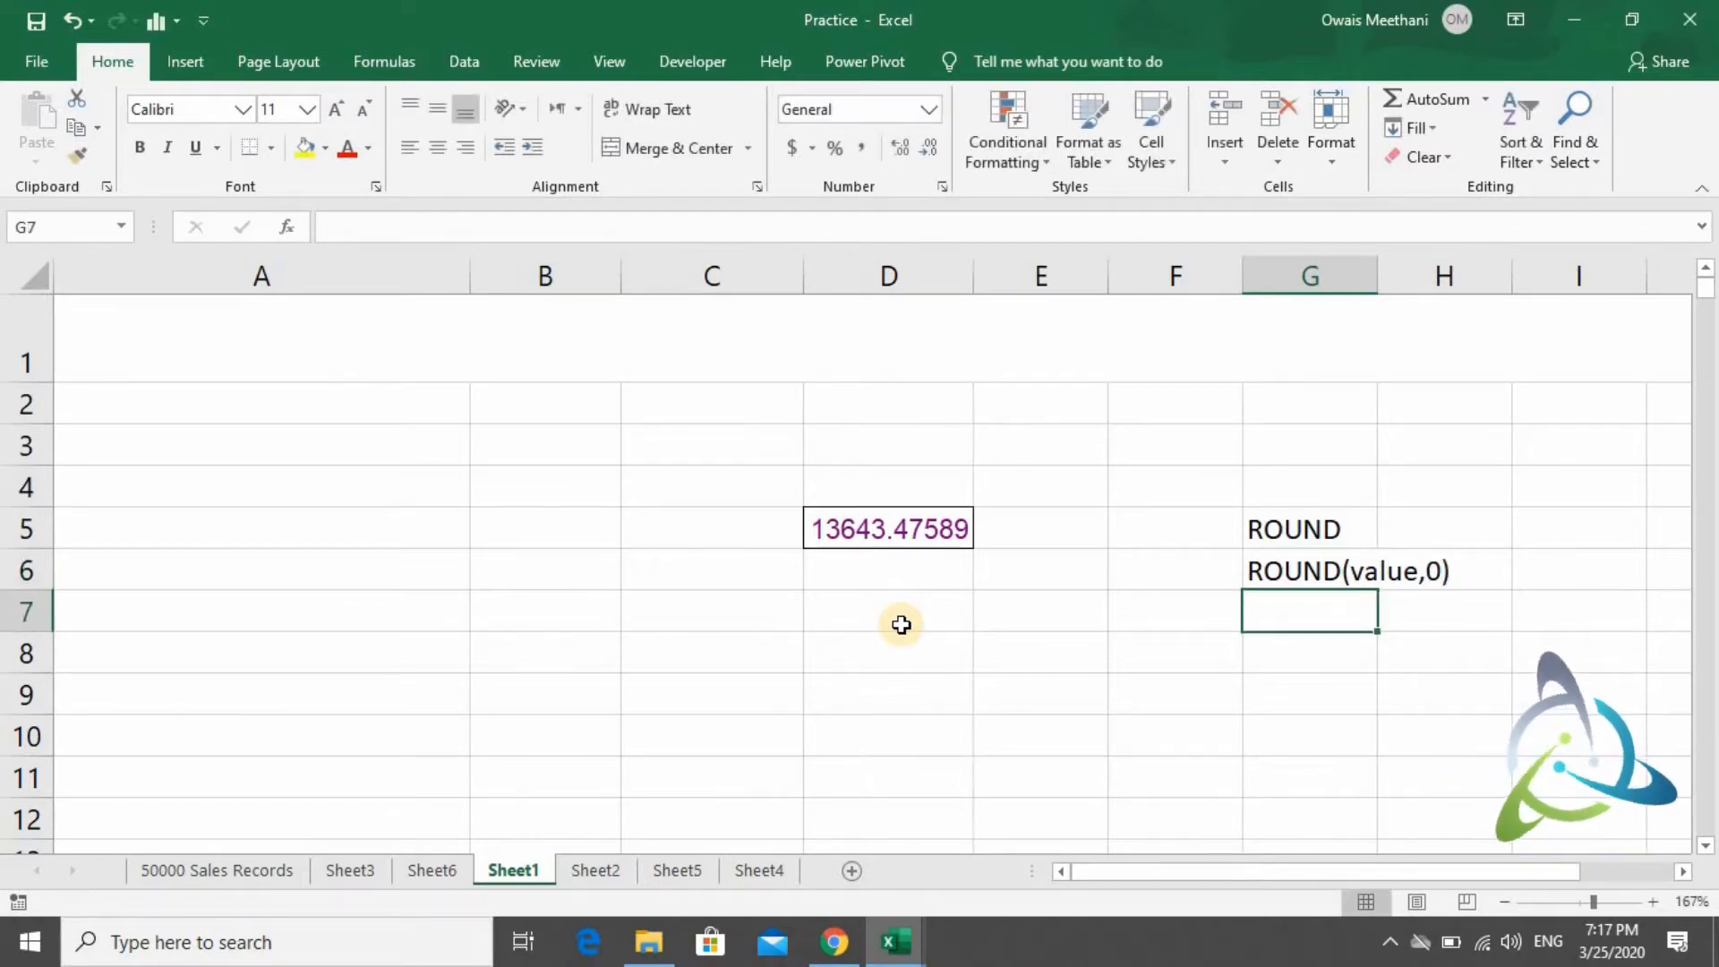
Select cell D5 to examine the decimal number that is the input for rounding.
key("Down")
key("Down")
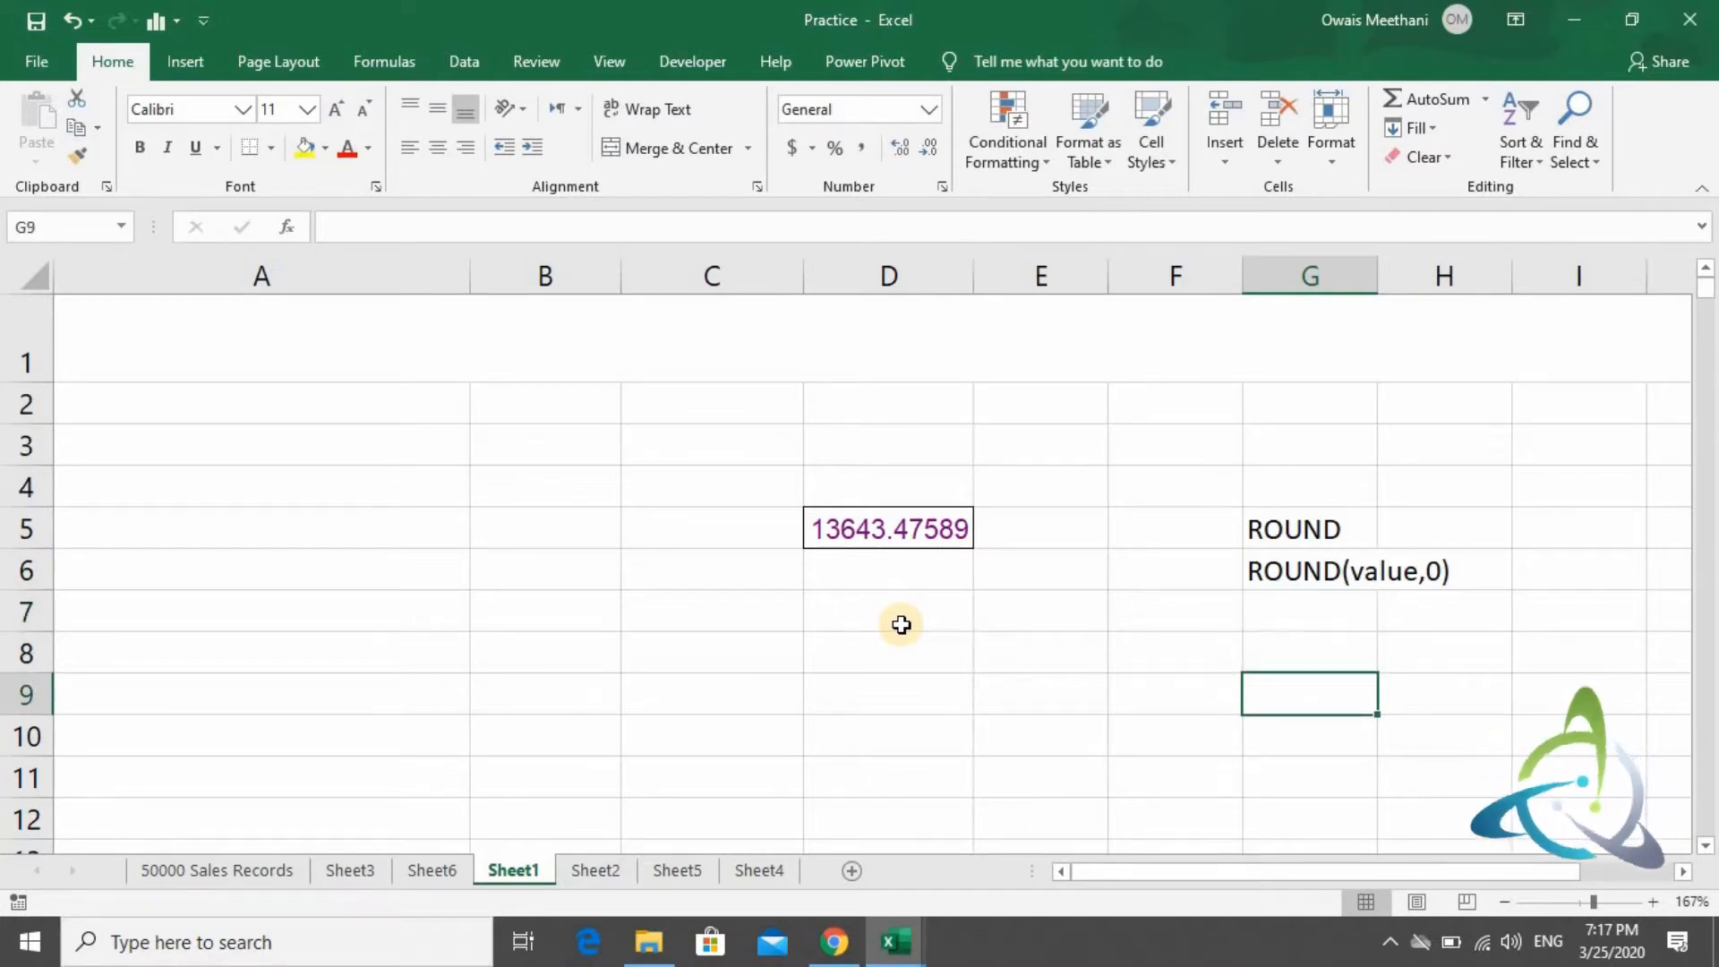
key("Up")
key("Up")
key("Up")
key("Up")
key("Left")
key("Left")
key("Left")
key("Left")
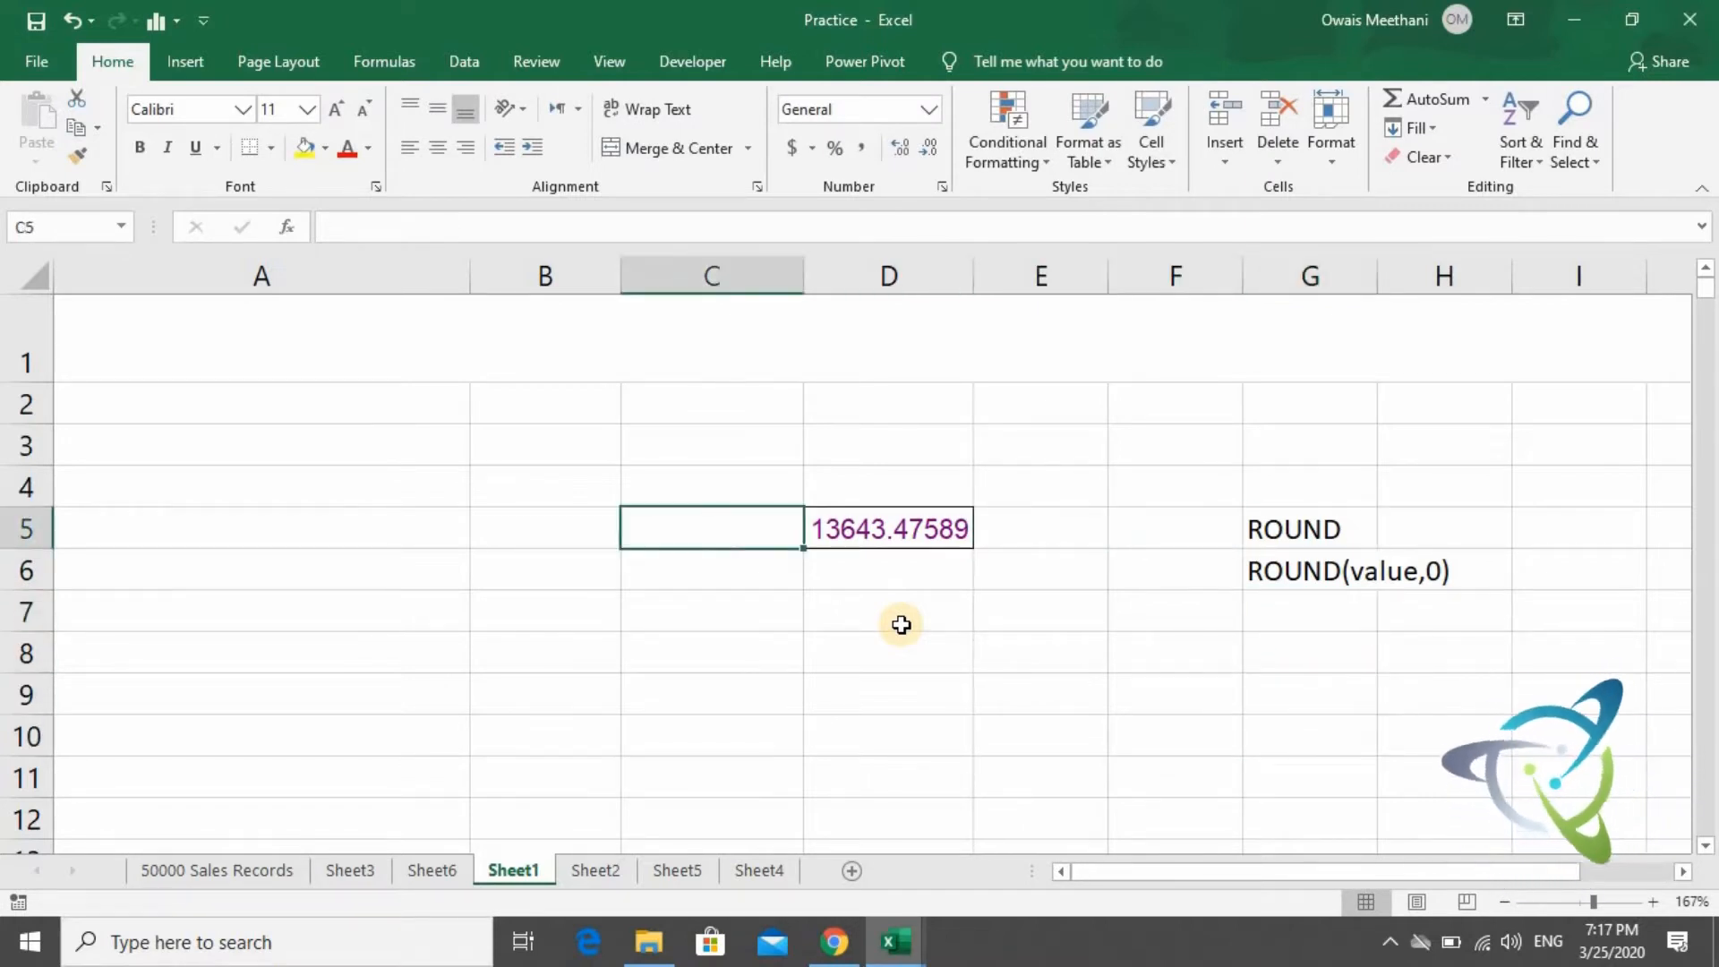
key("Right")
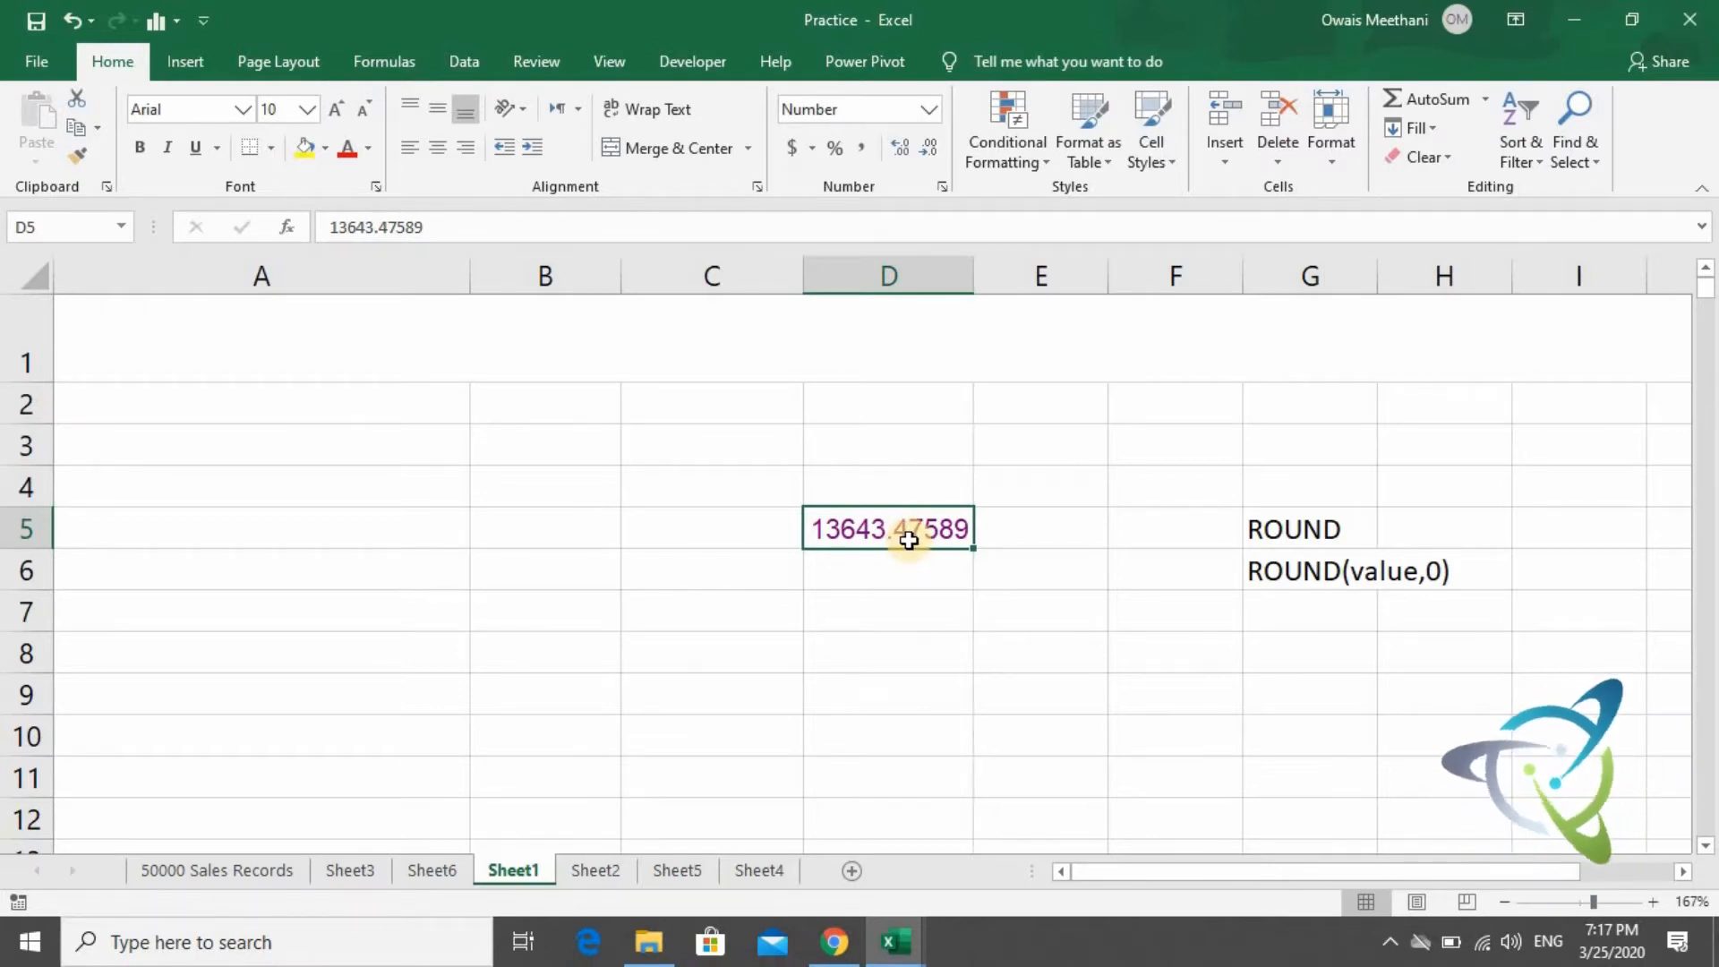
Write the first rounding rule in row 8, with >=5 in F8 and Increase in G8.
right_click(1215, 644)
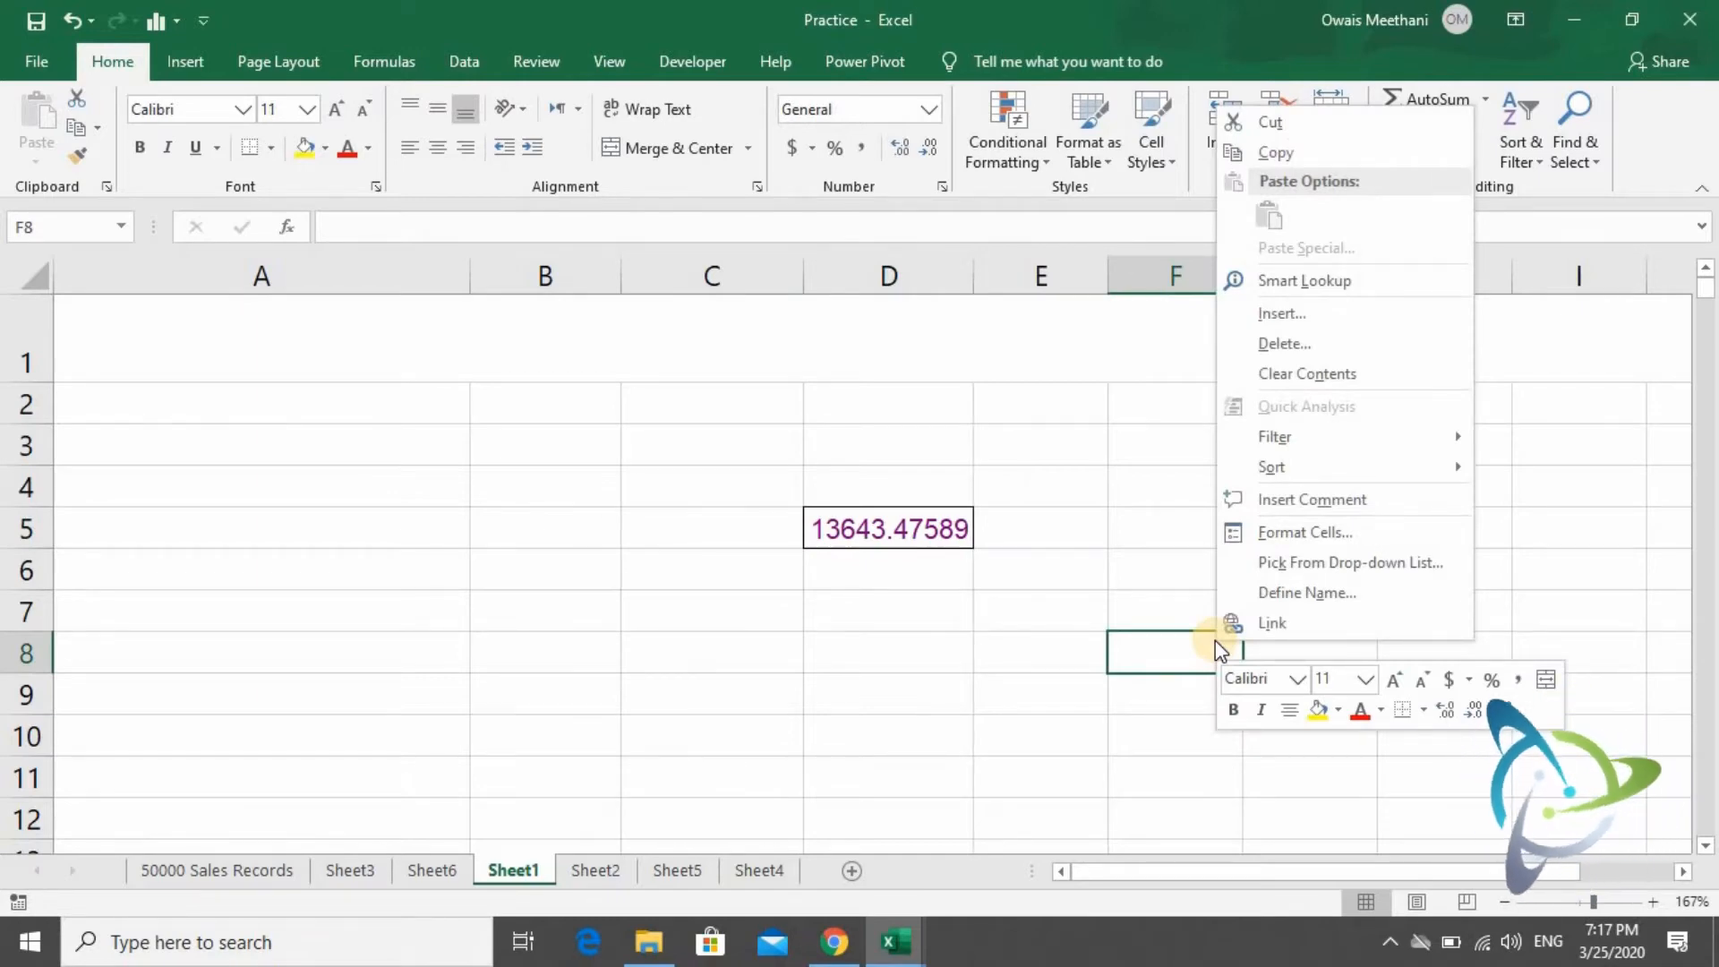
key("Escape")
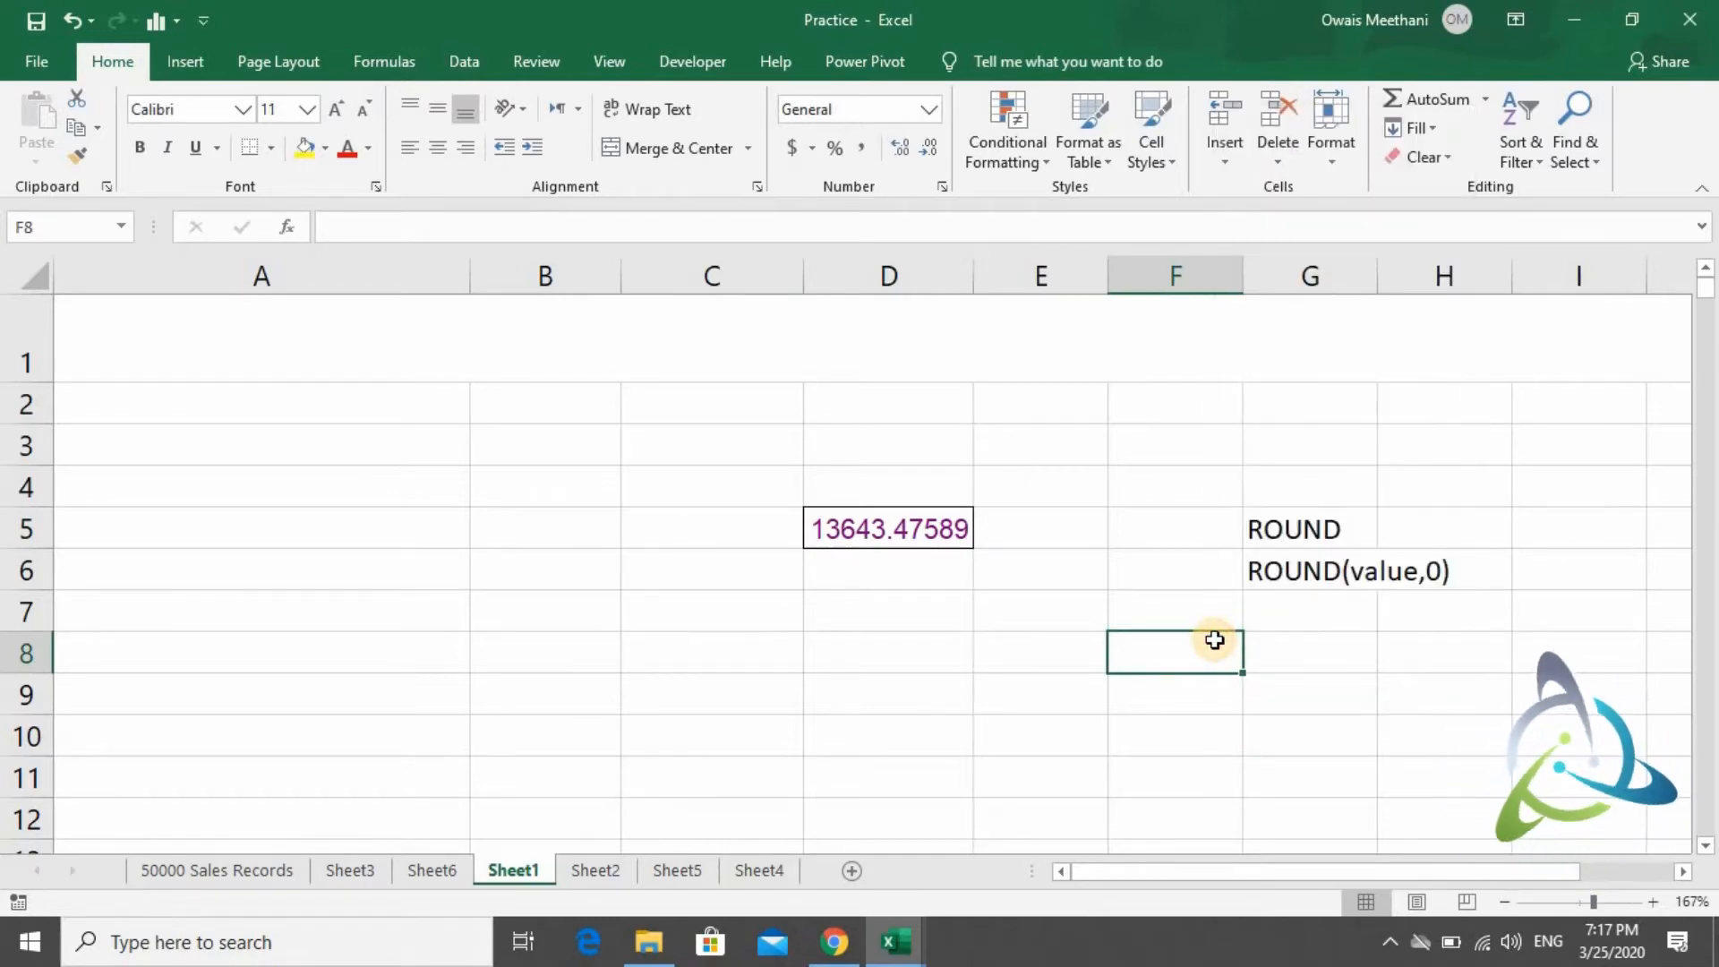
type(">")
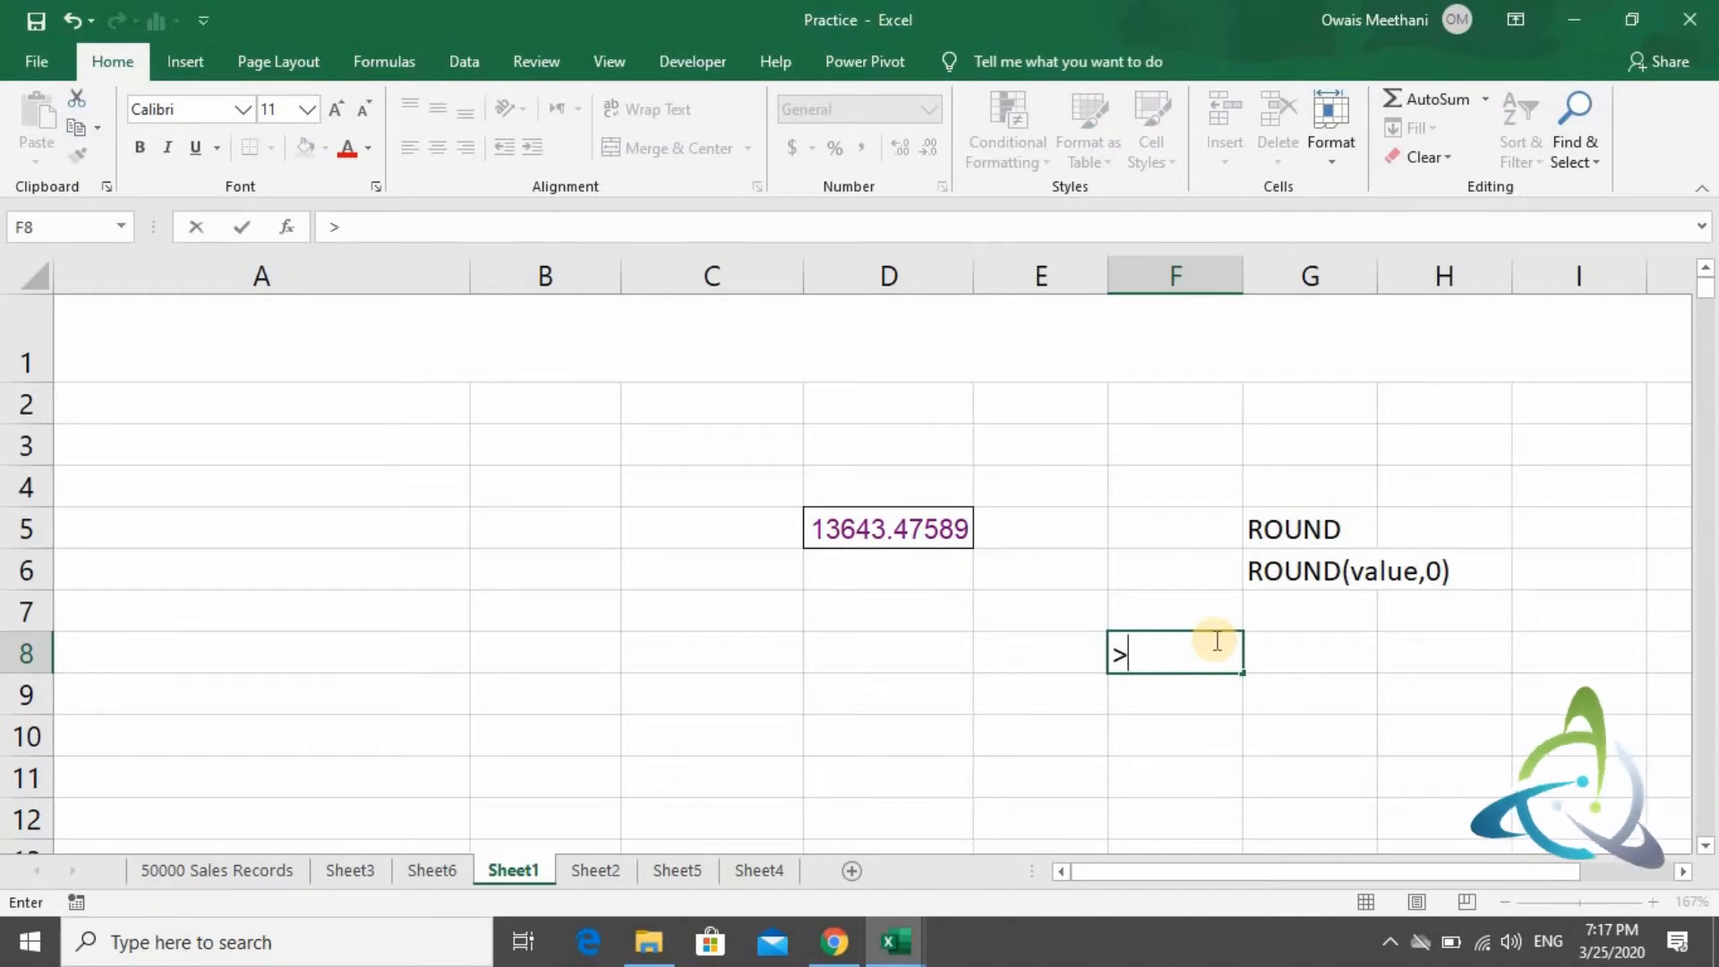
type("=5")
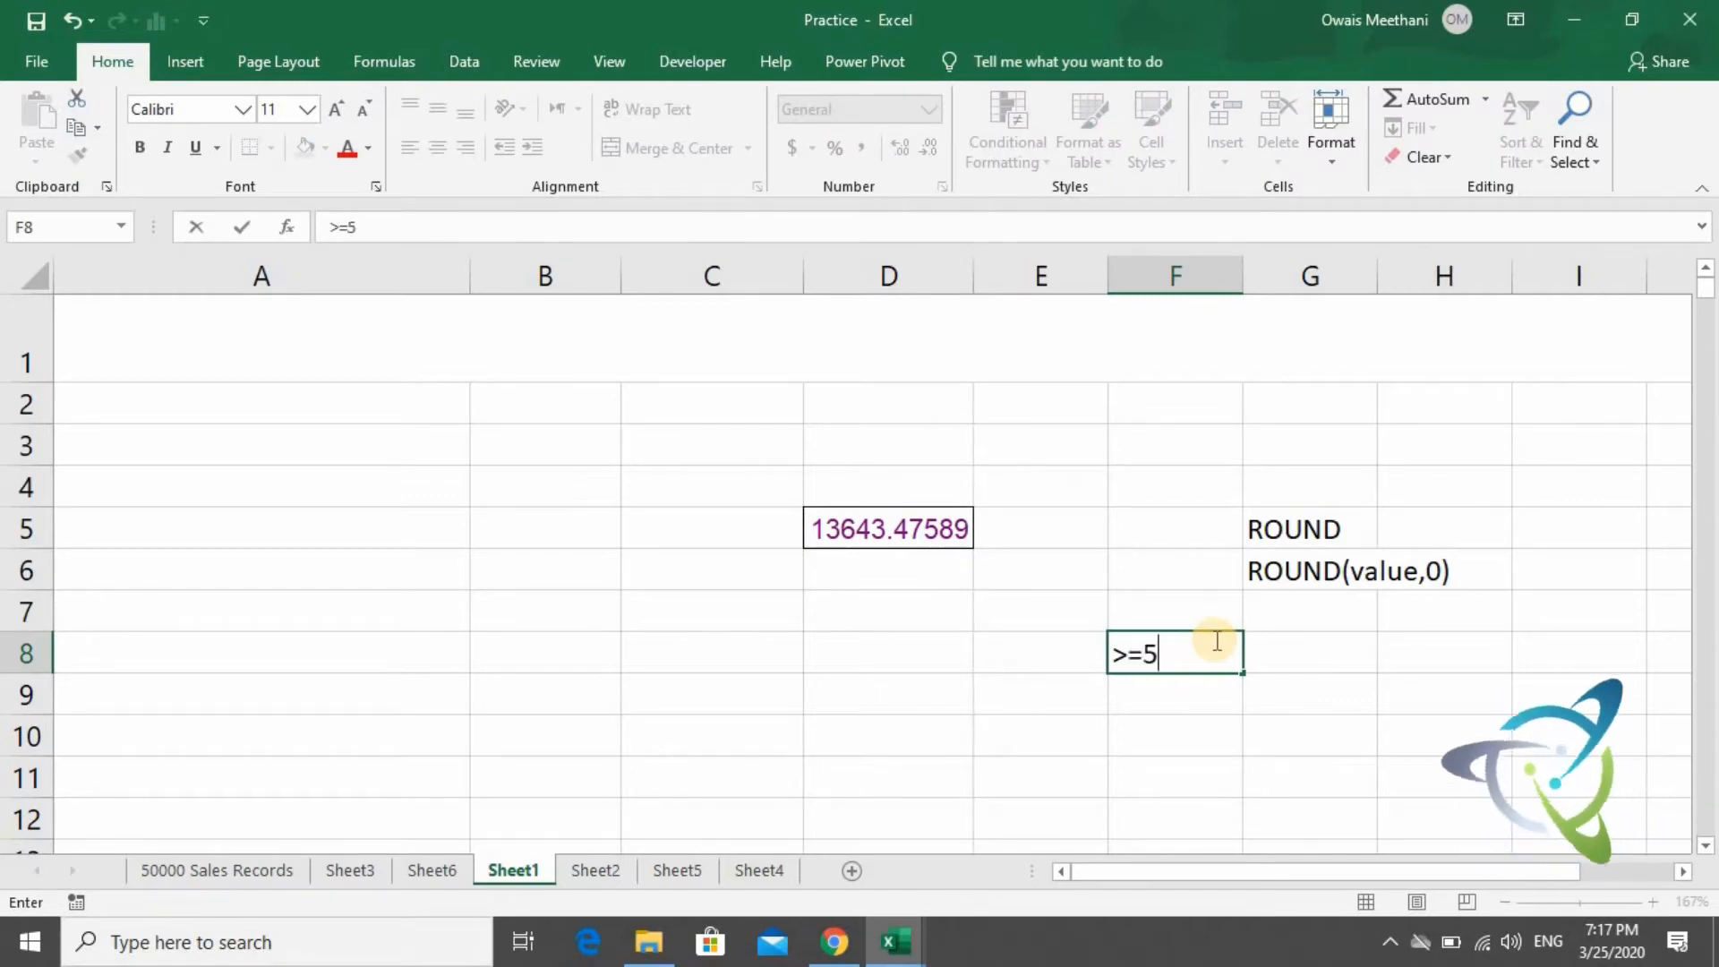
key("Tab")
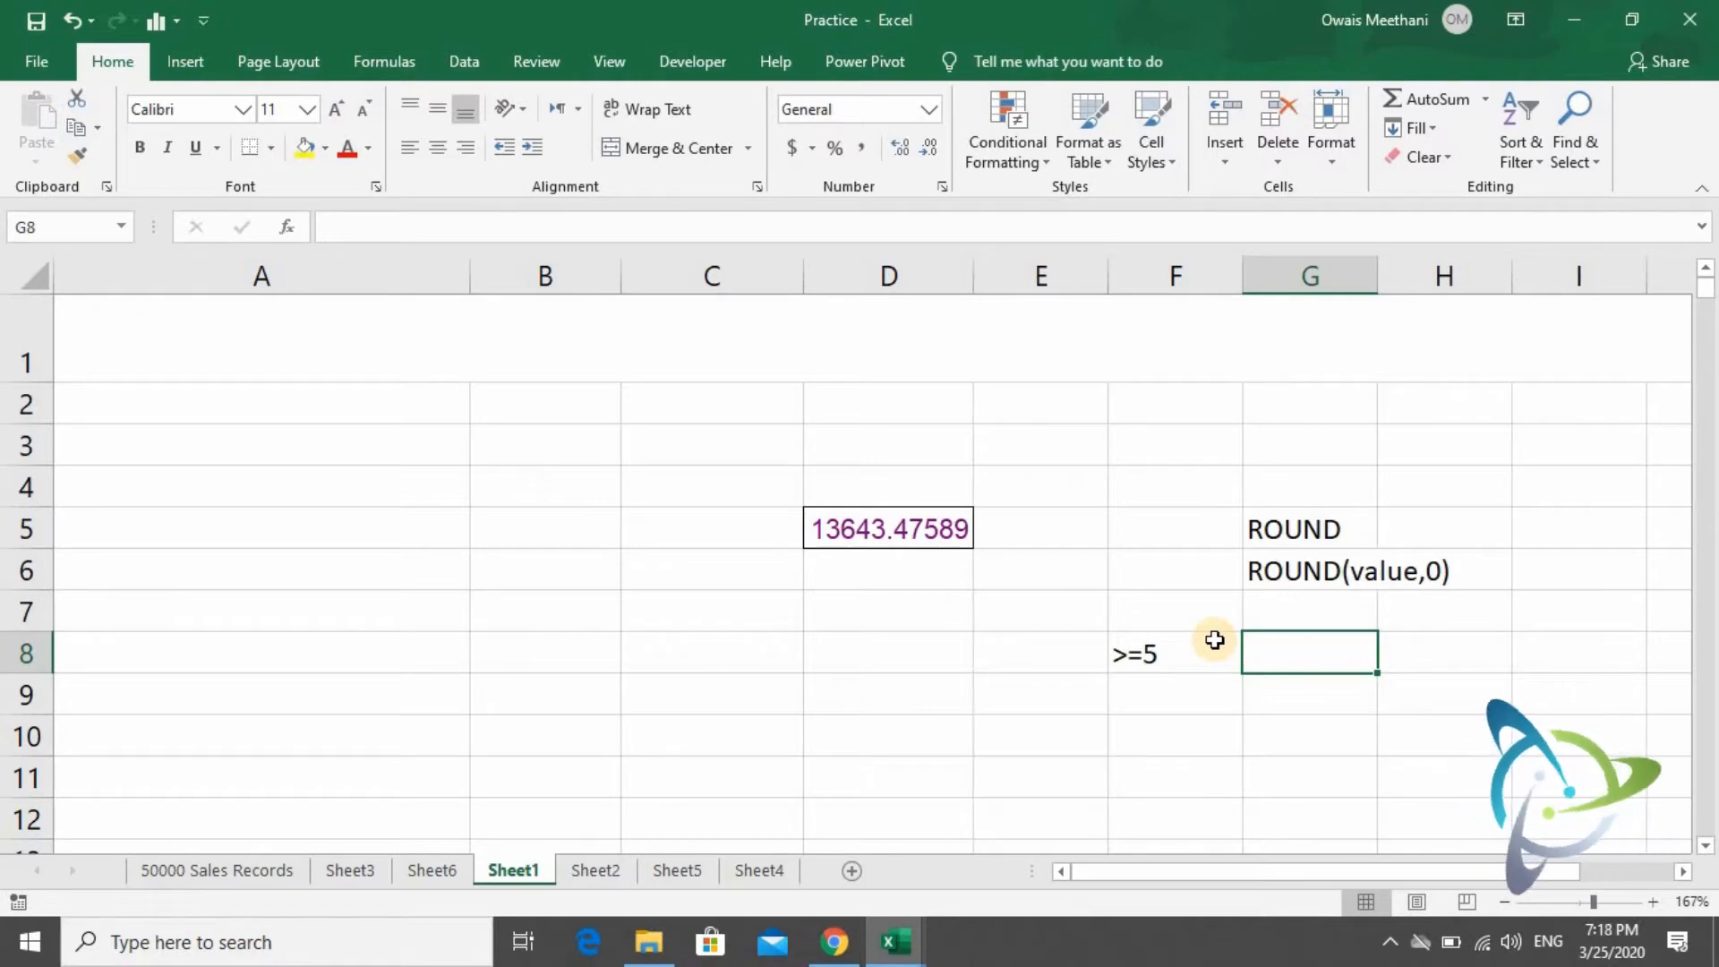
type("Incre")
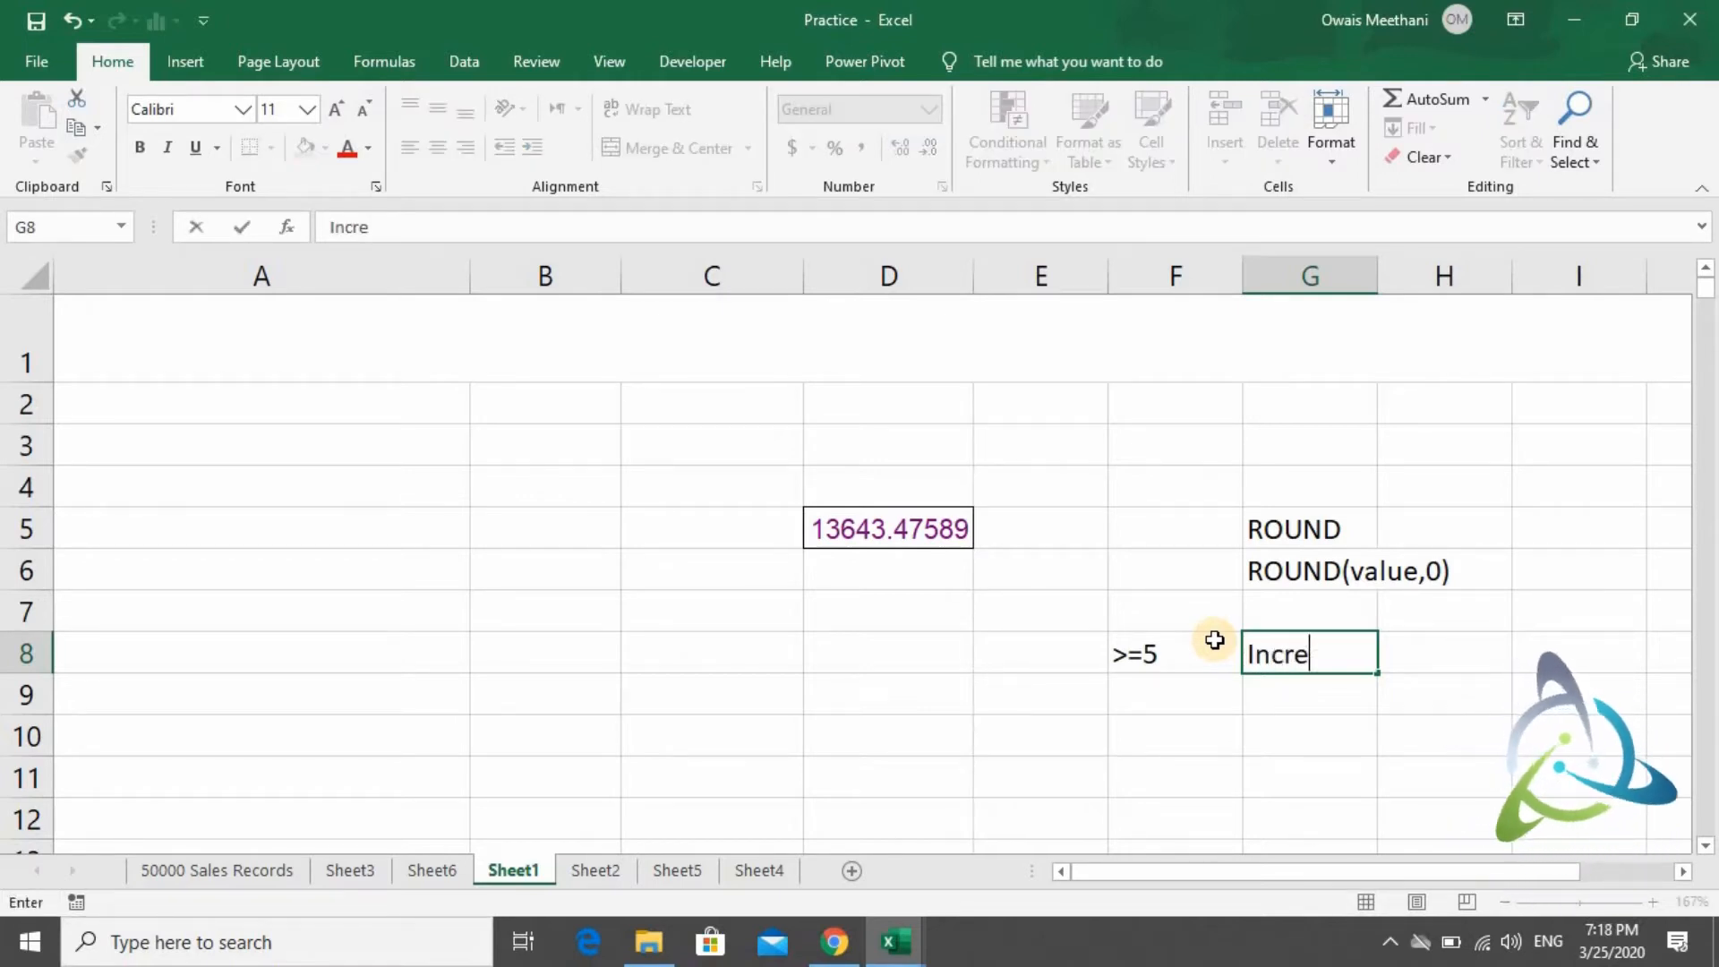
type("ase")
key("Return")
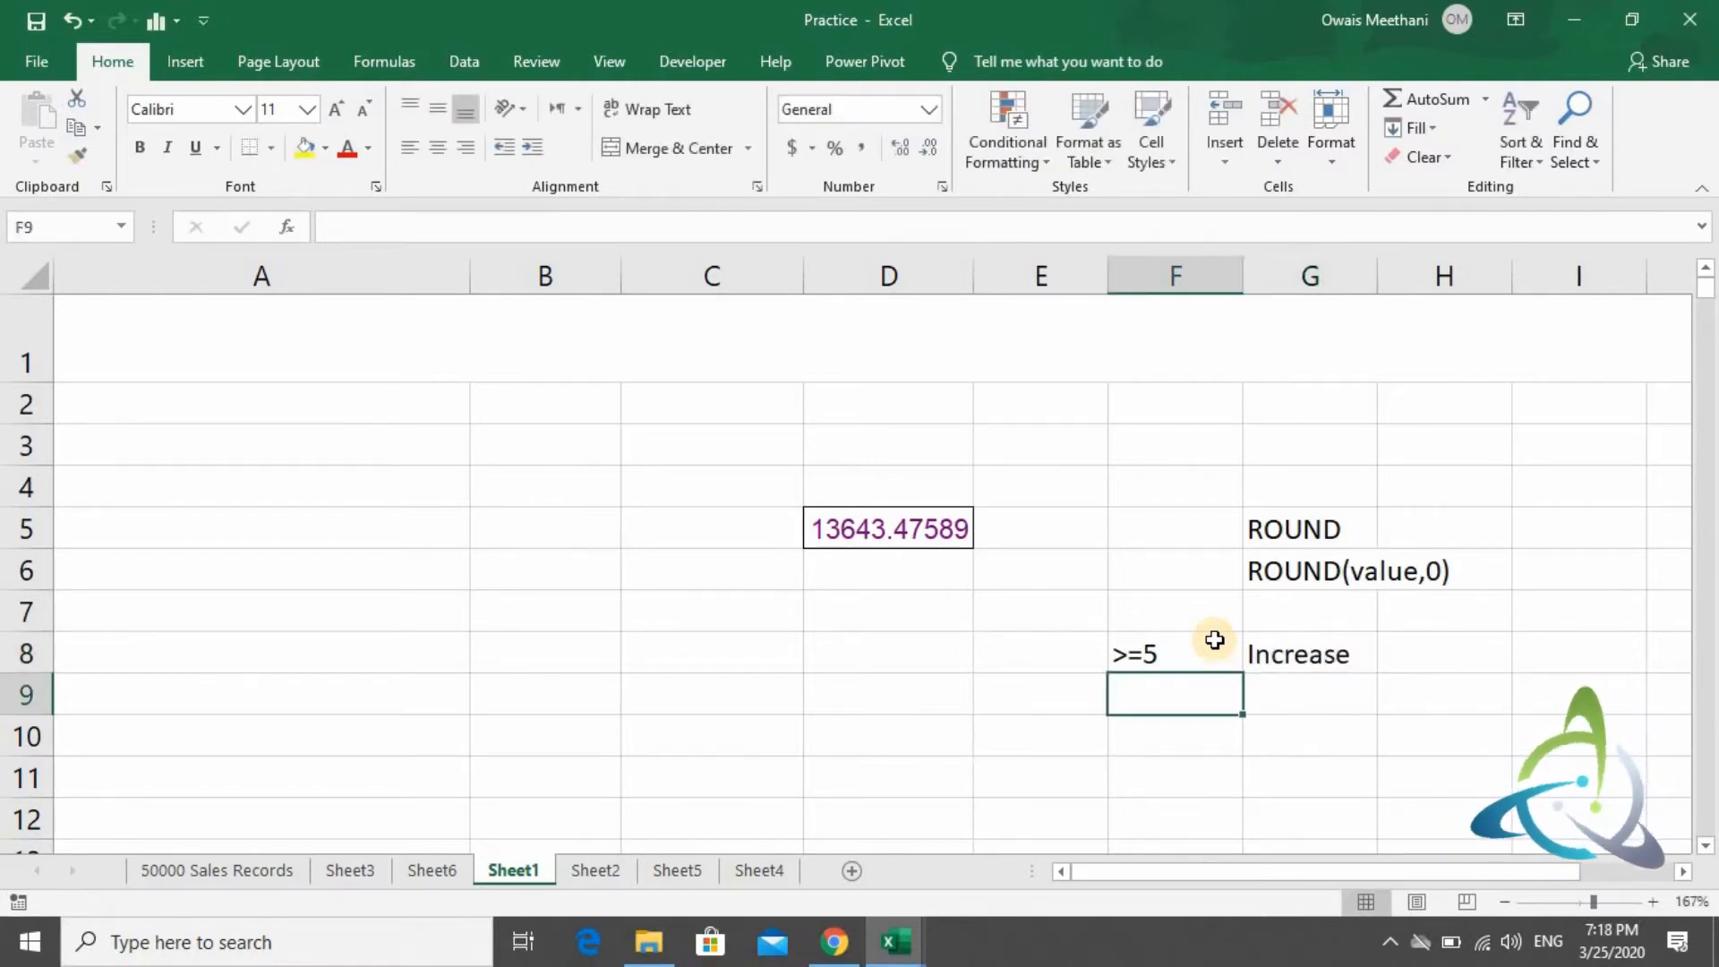
Write the second rounding rule in row 9, with <5 in F9 and Decrease in G9.
type("<5")
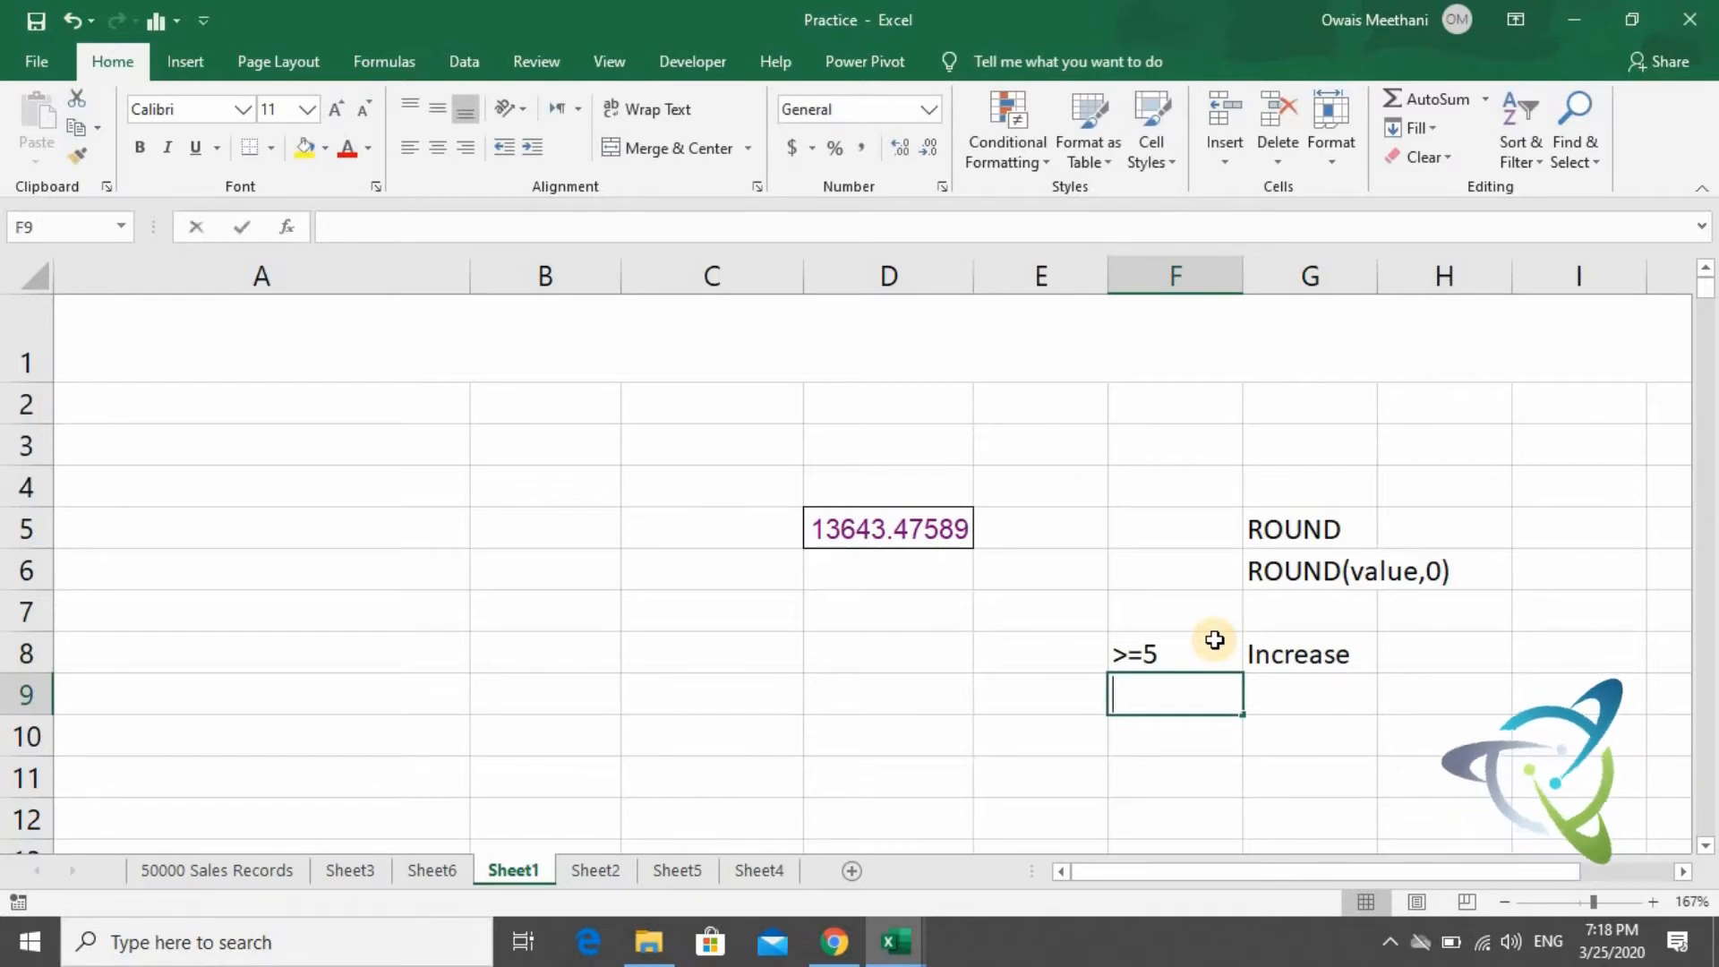
key("Tab")
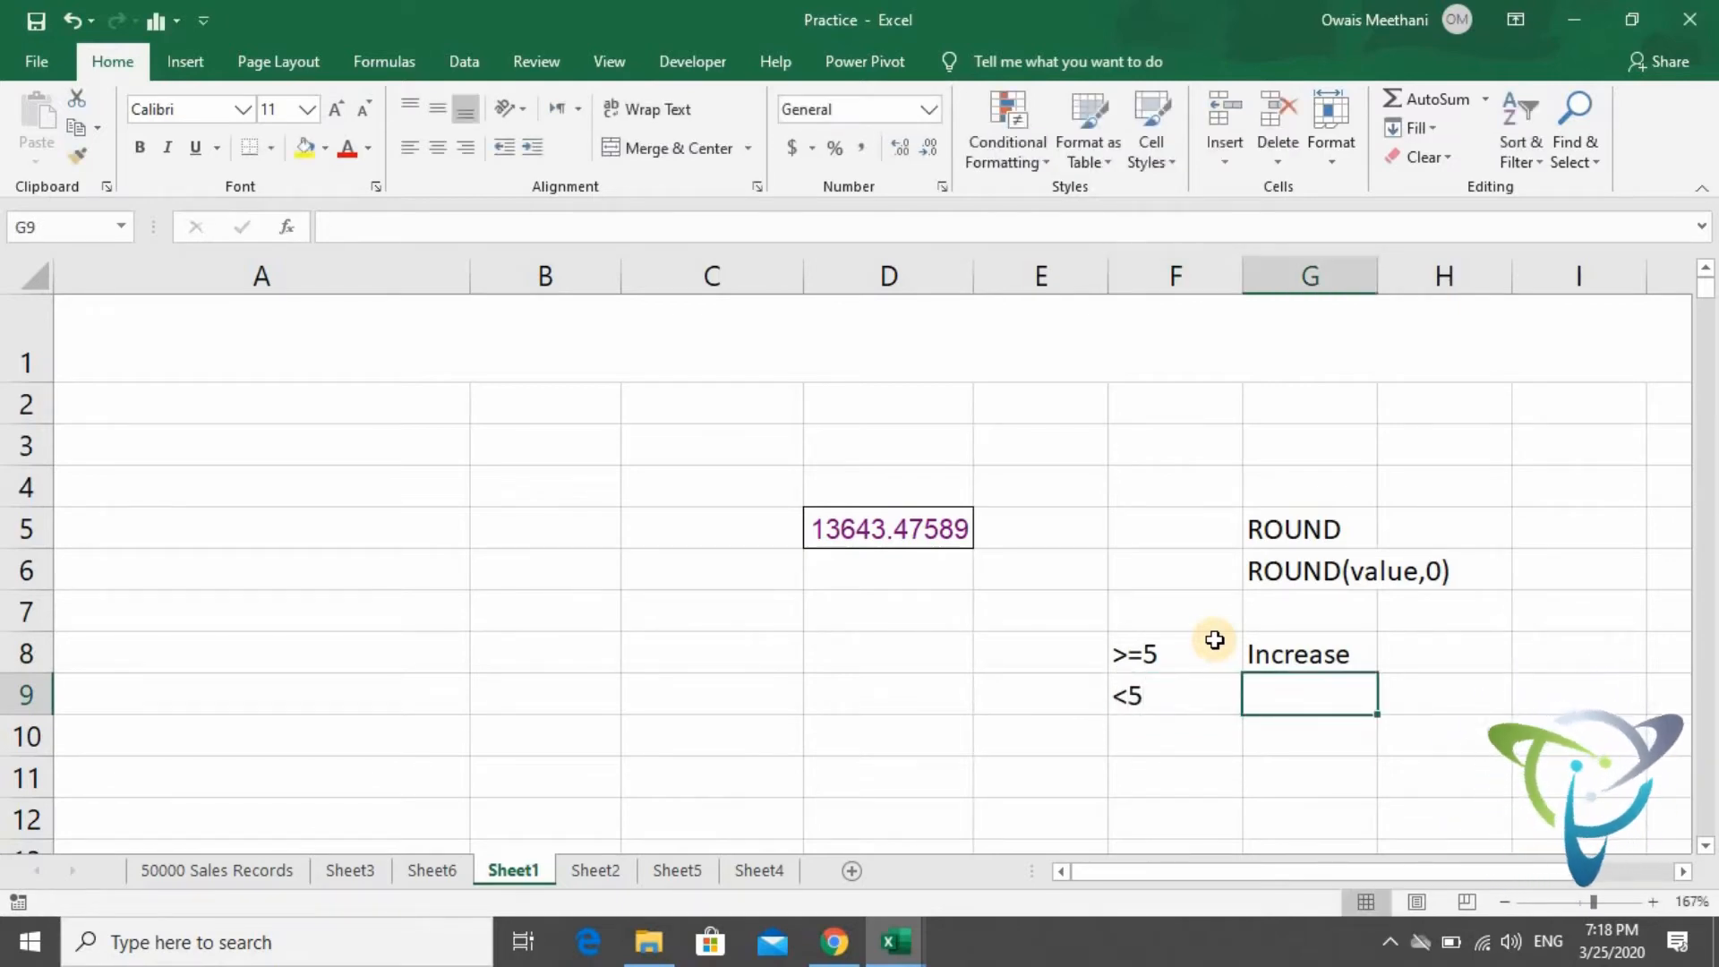
type("Decrease")
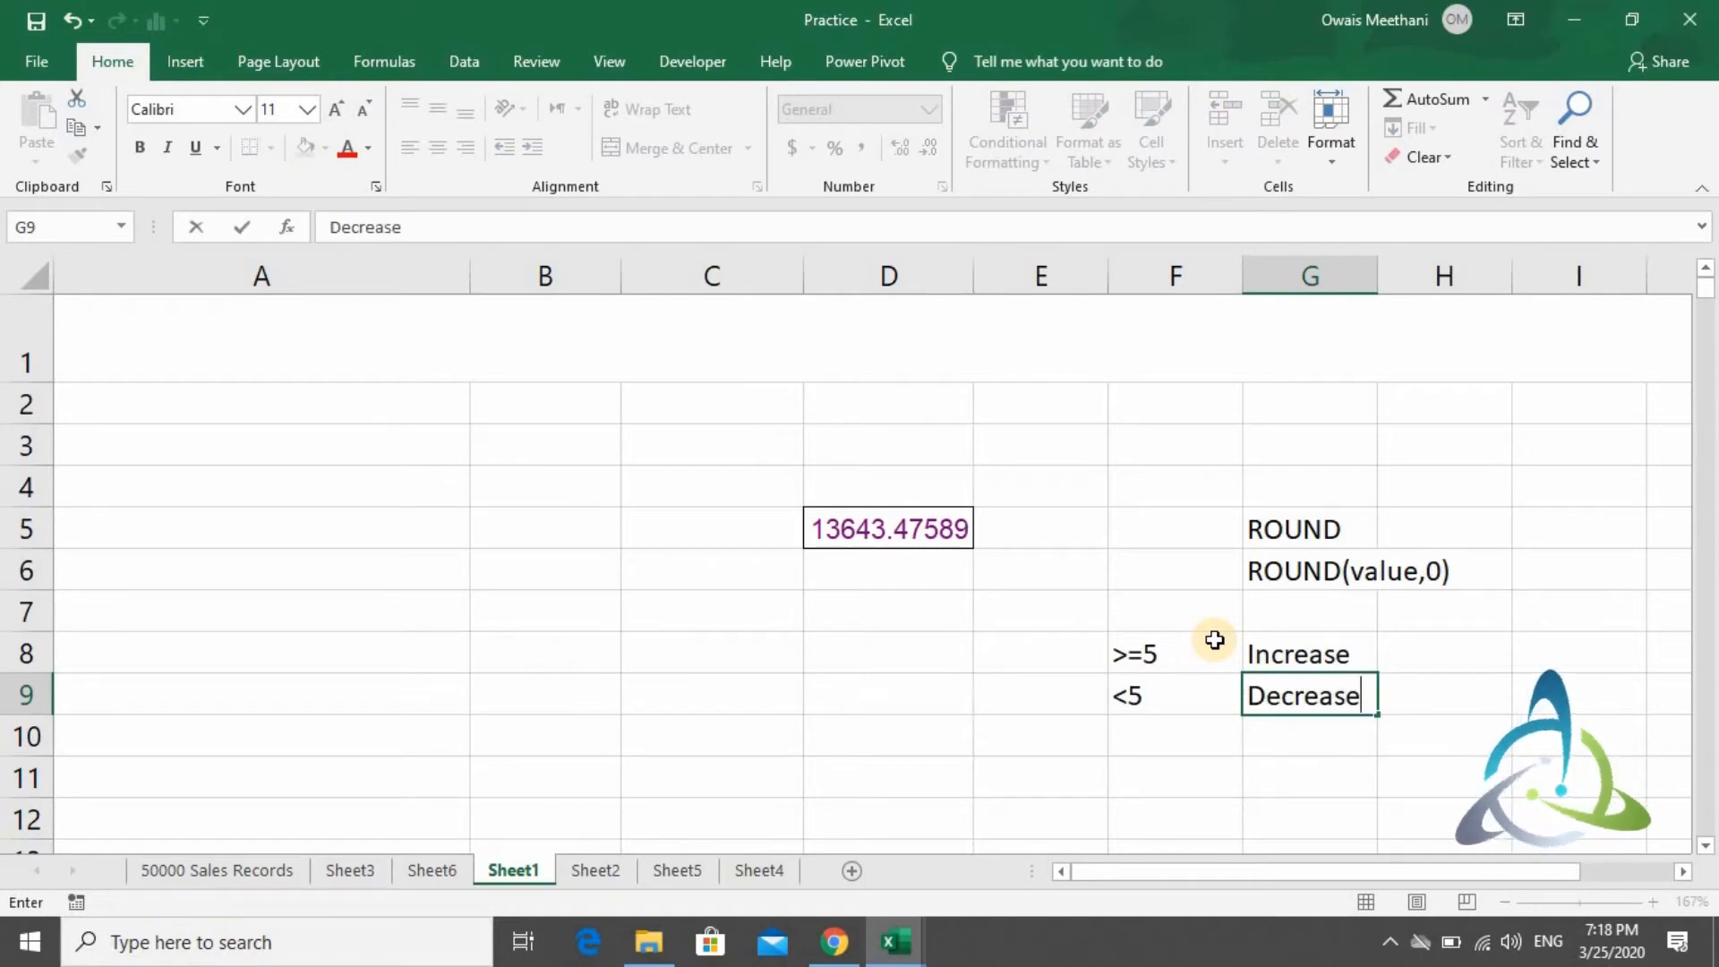
key("Return")
Replace the outcome text of the <5 rule in G9 with No Change.
key("Up")
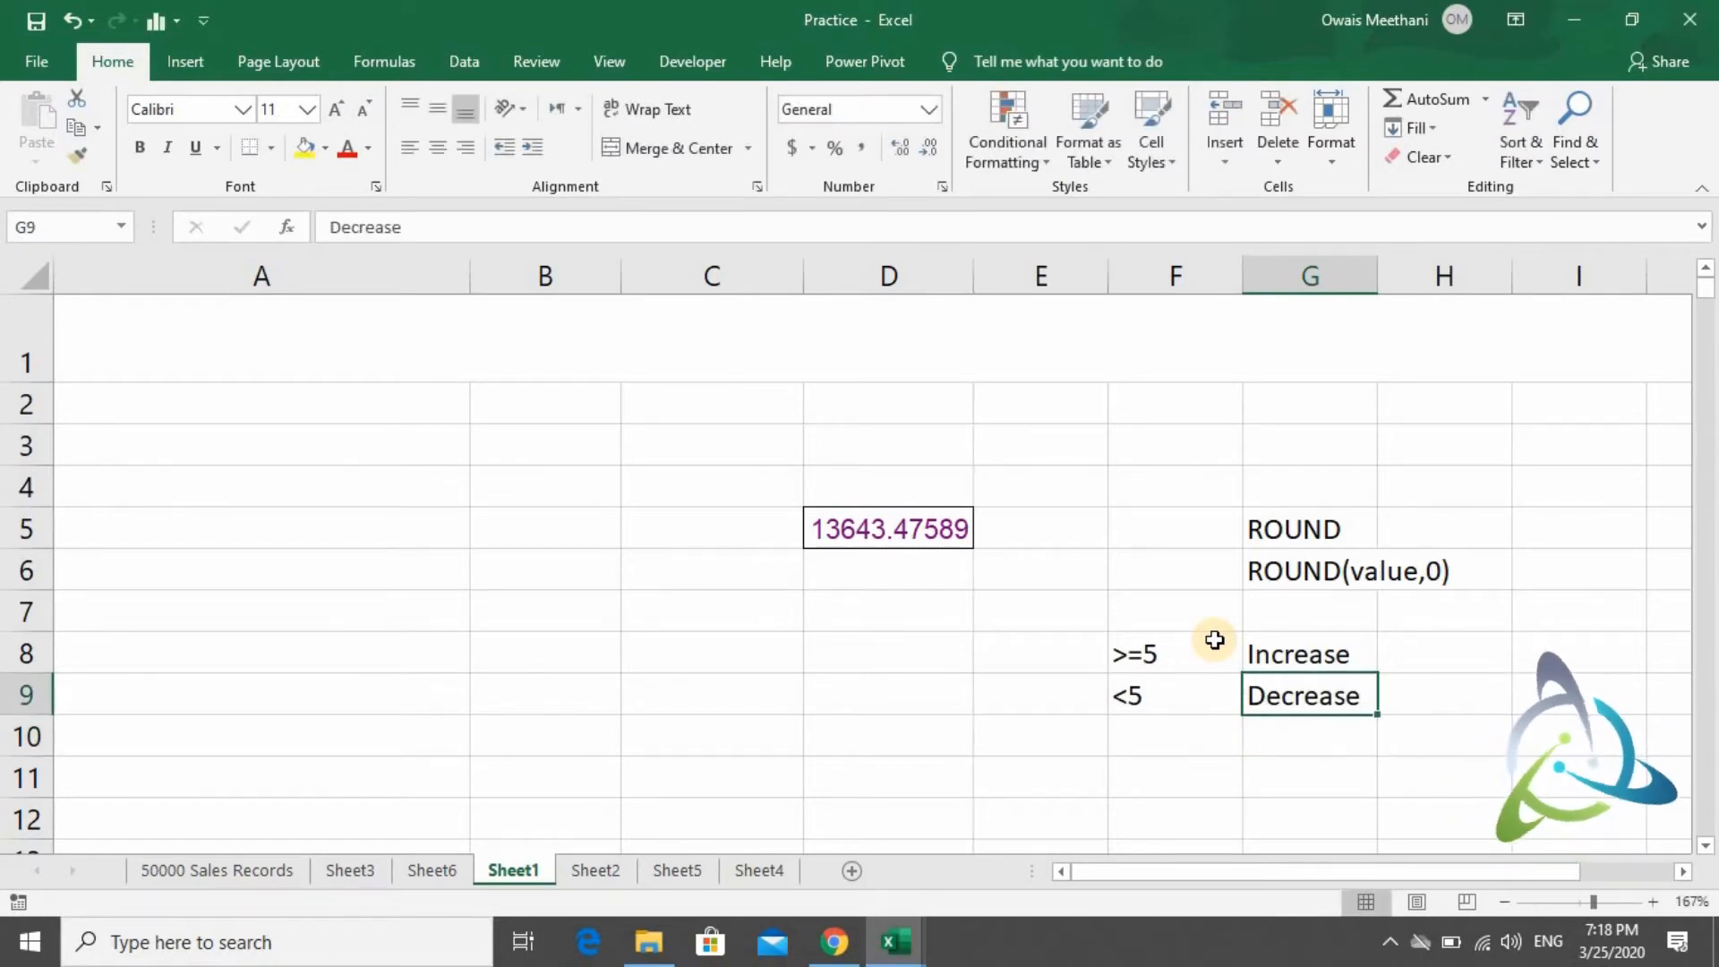
type("No R")
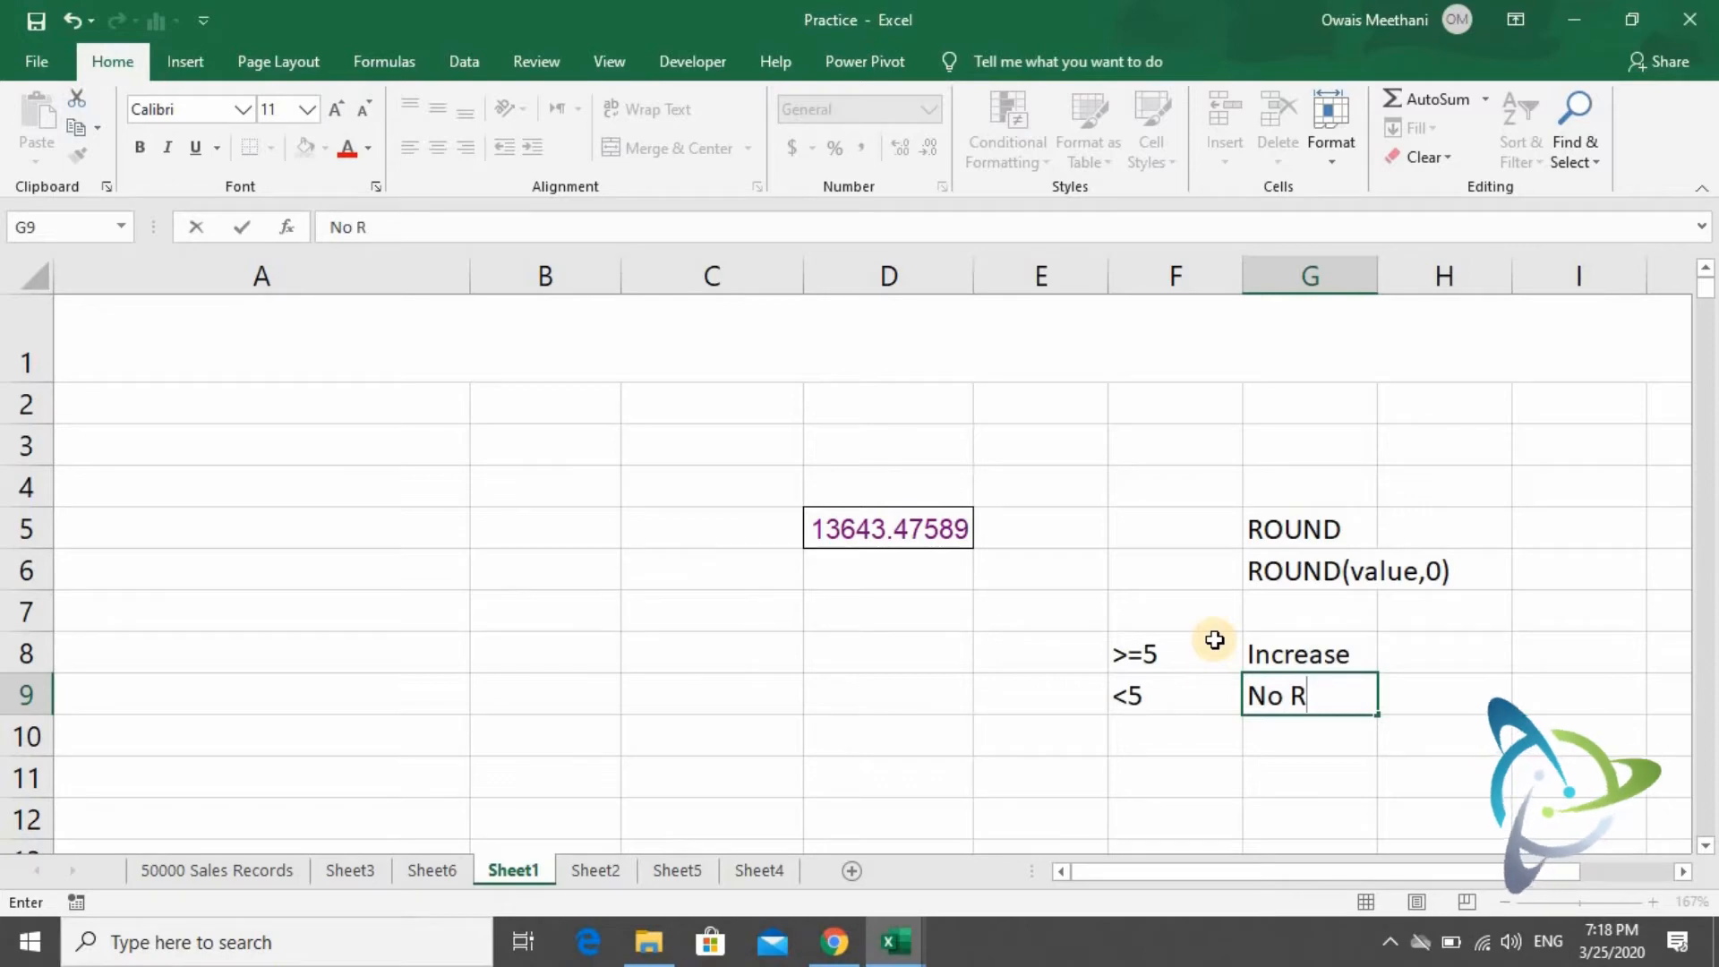
key("BackSpace")
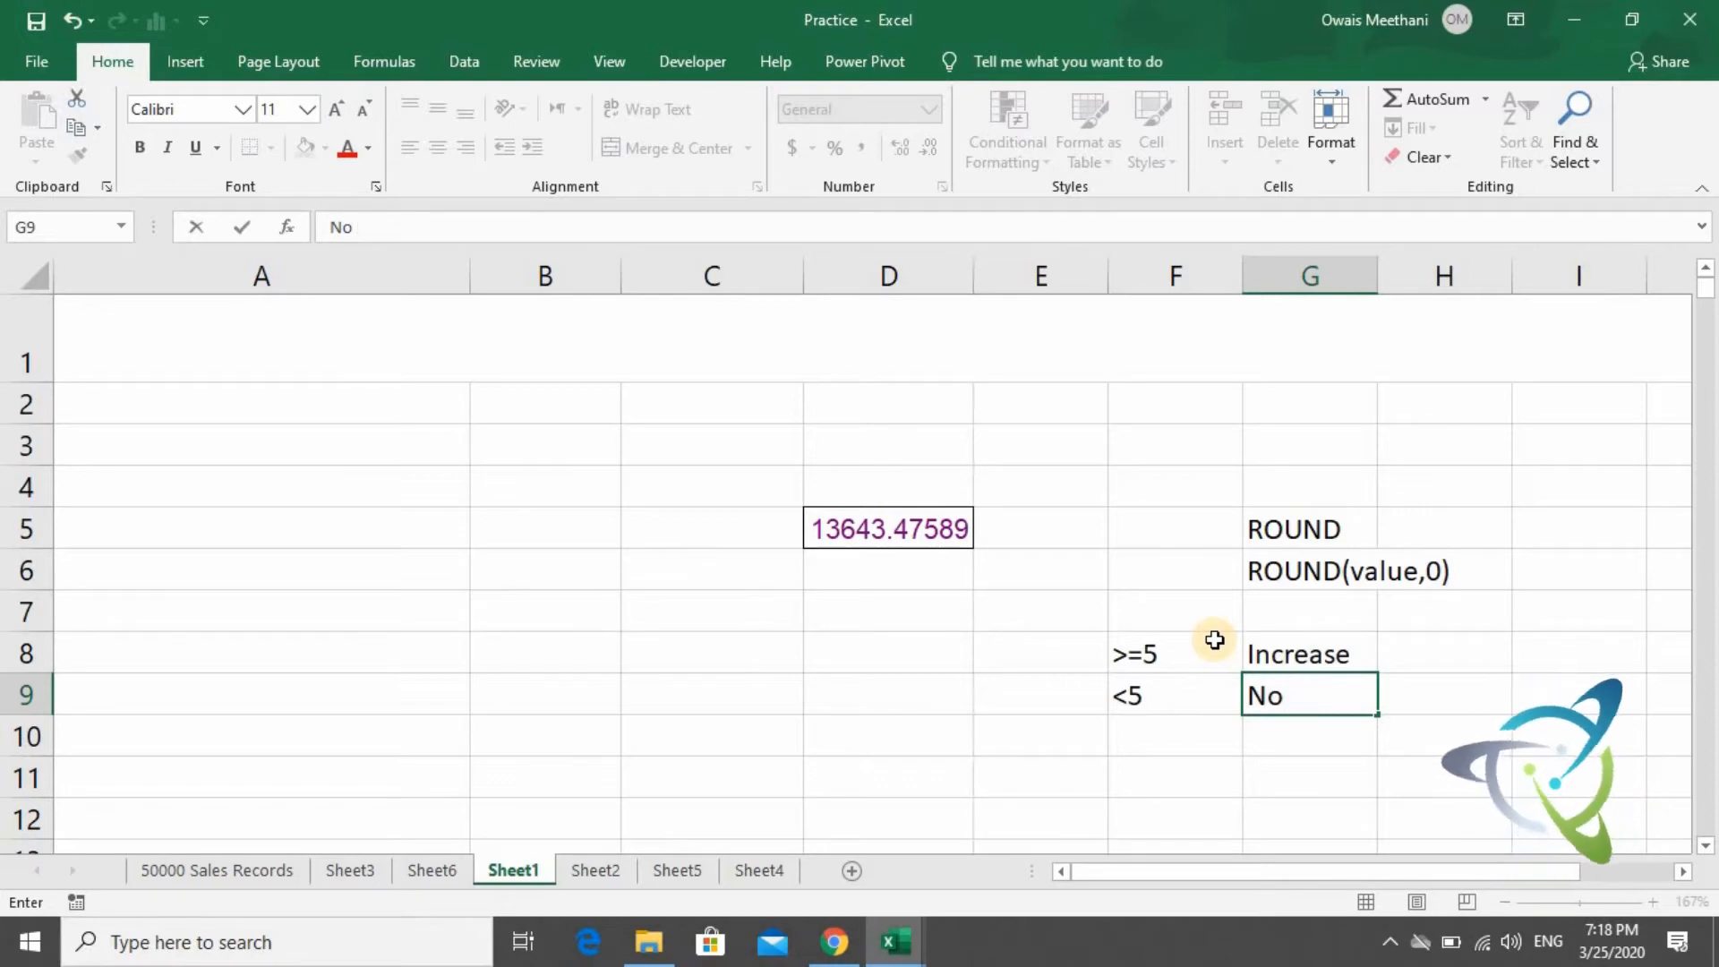
type("Change")
key("Return")
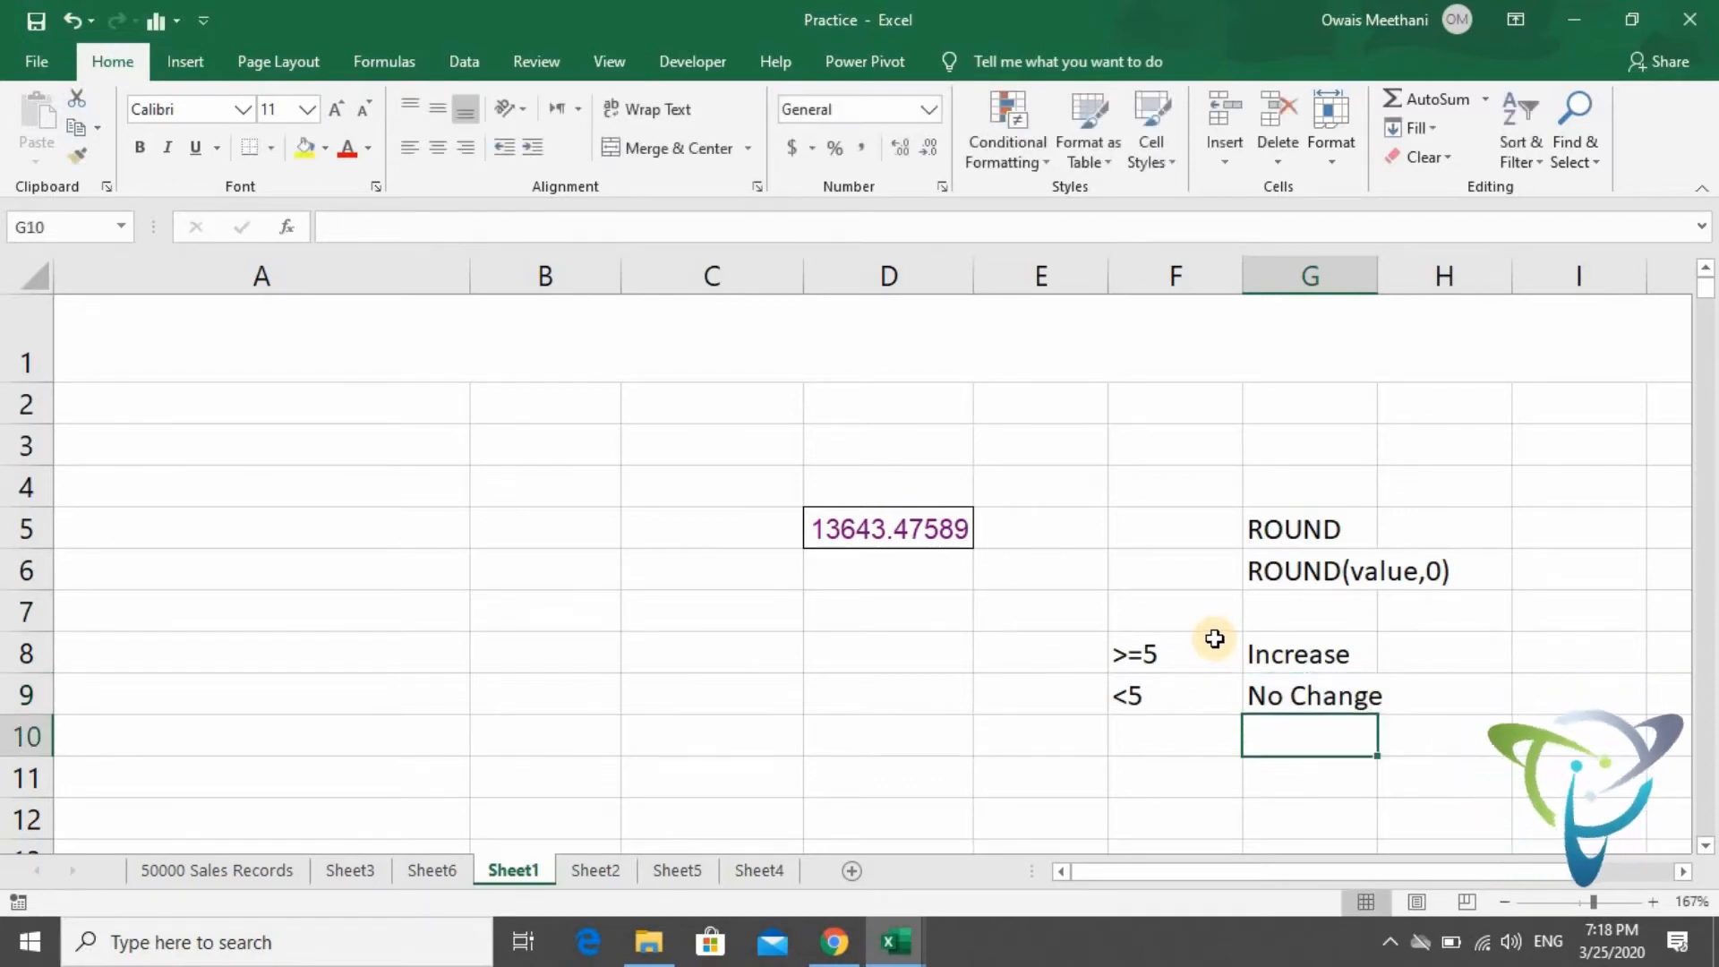
Enter the formula =ROUND(D5,0) in cell E5 to round the number in D5 to zero decimals.
key("Up")
key("Up")
key("Up")
key("Up")
key("Up")
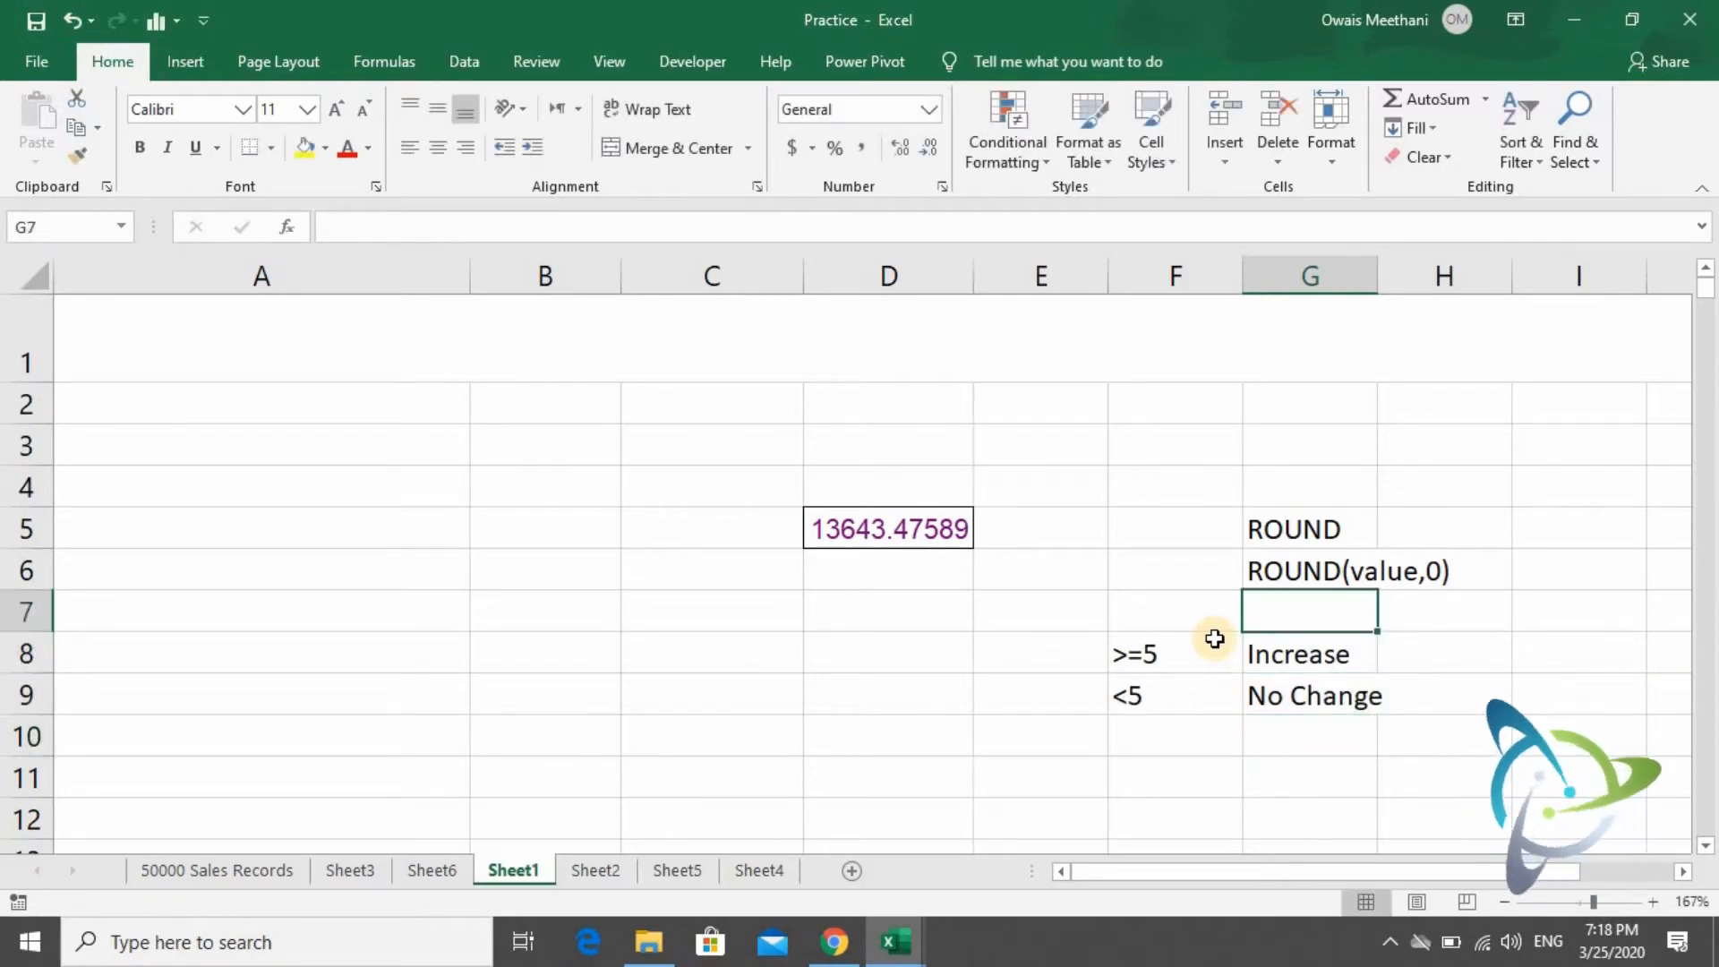
key("Left")
key("Left")
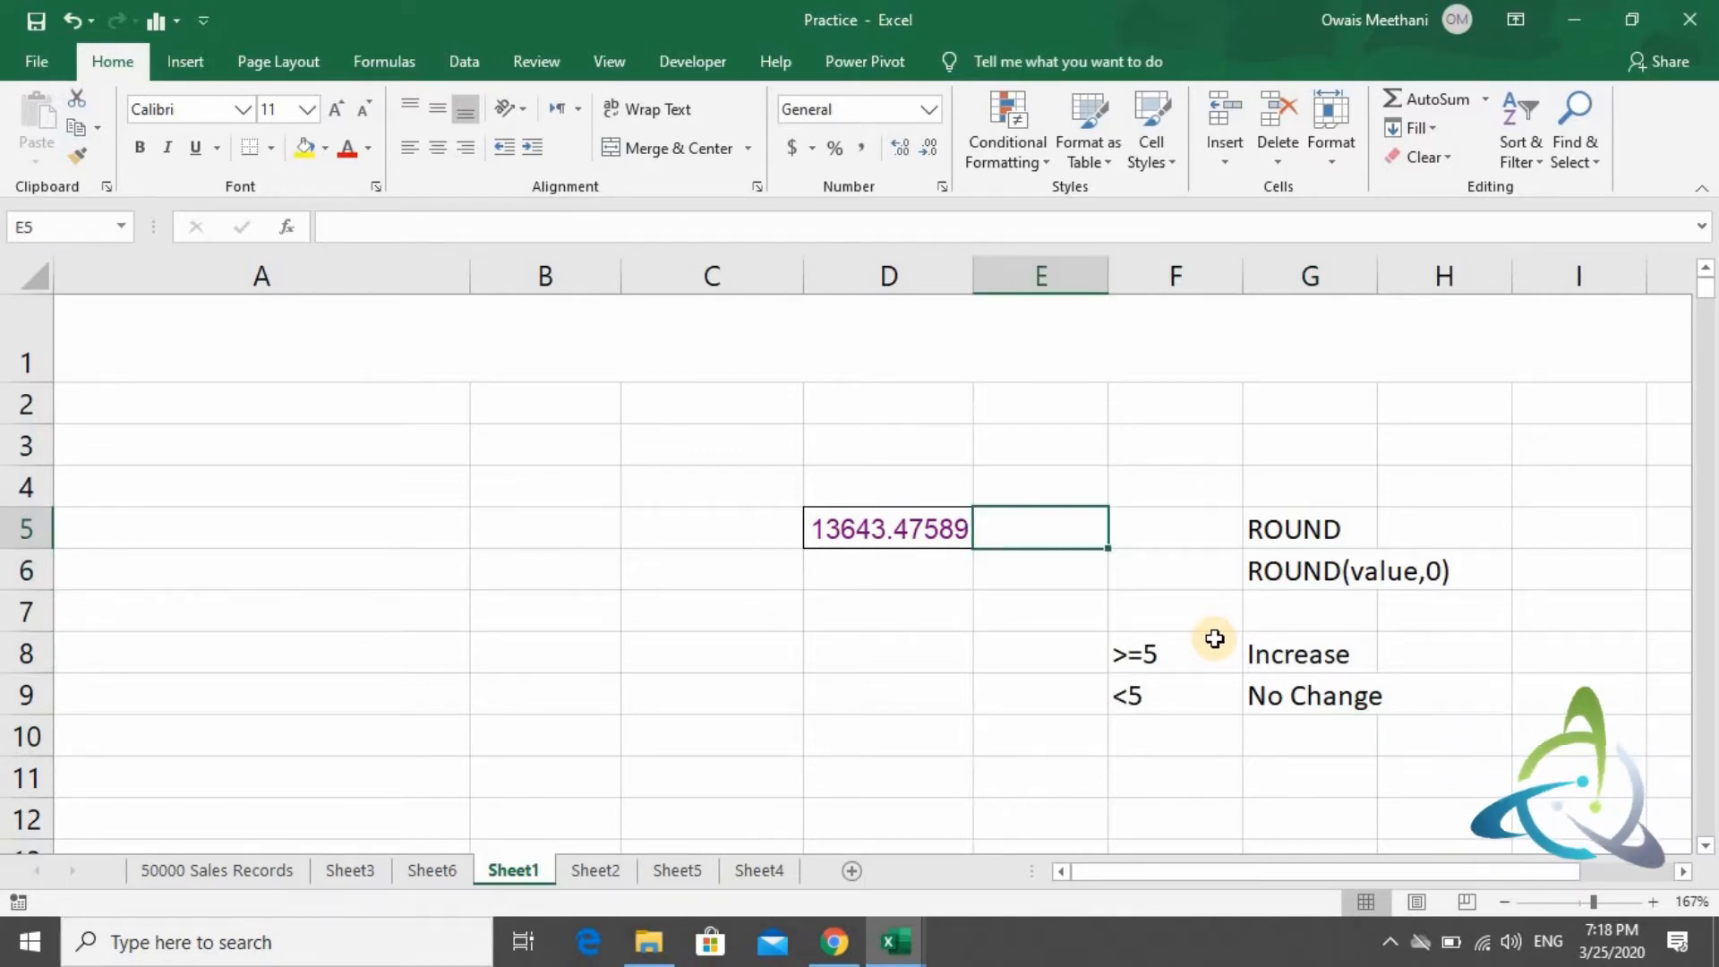
type("=")
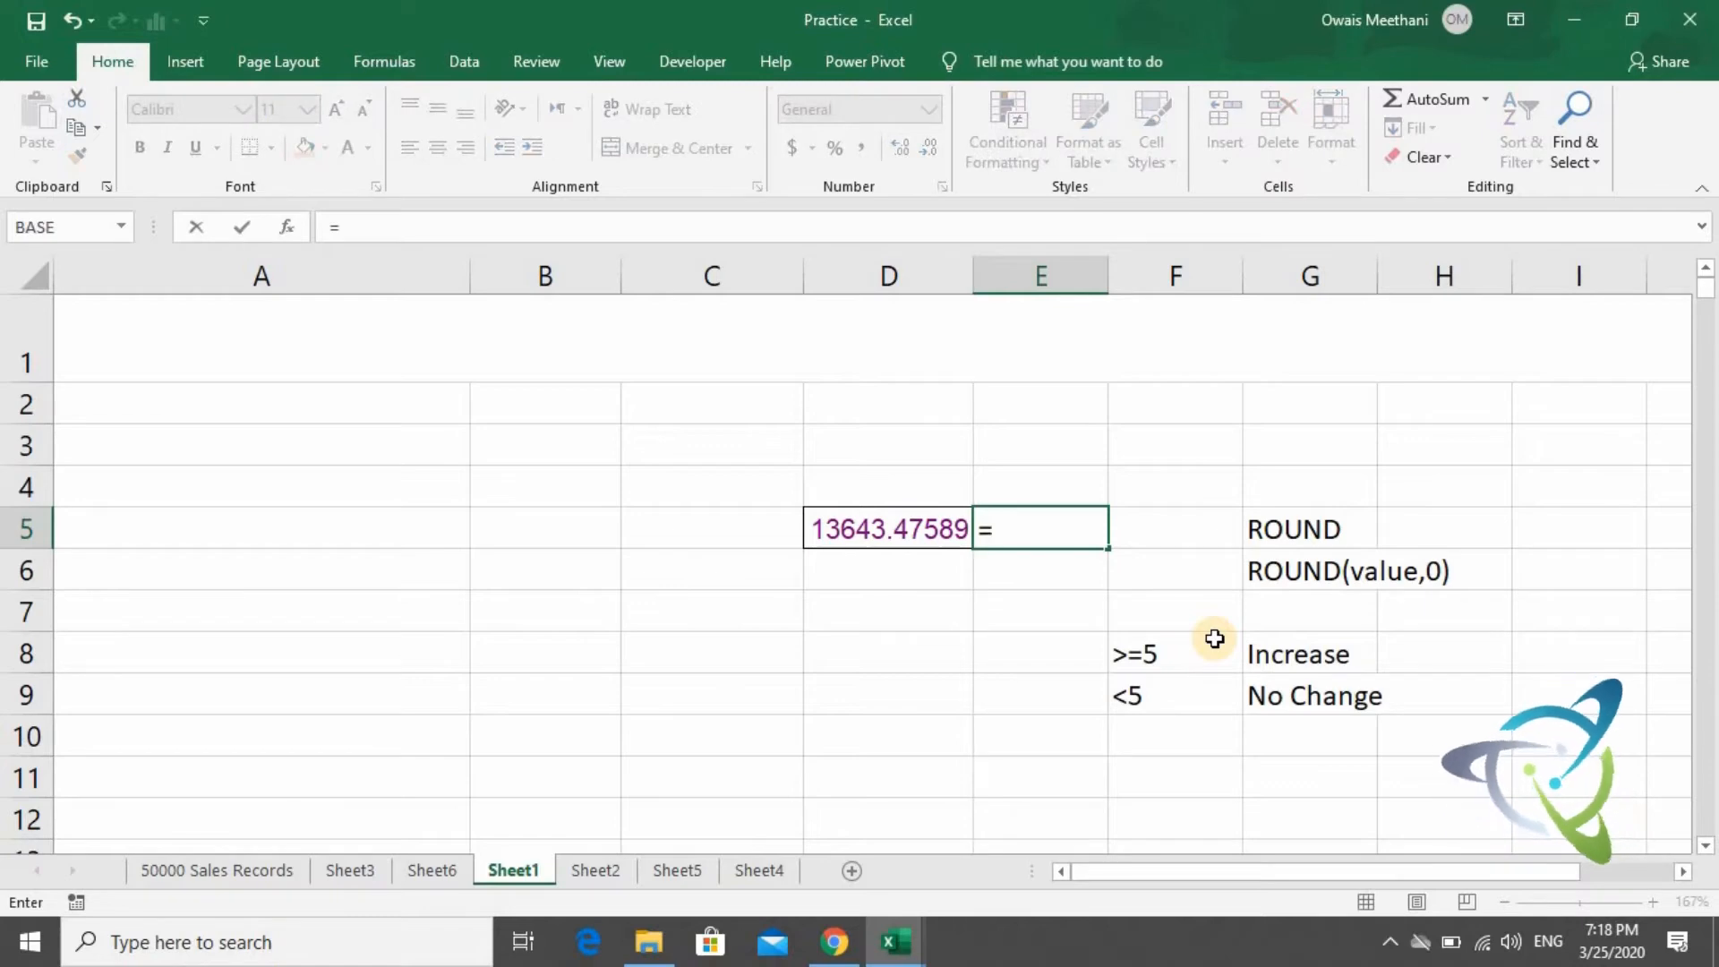
type("Round")
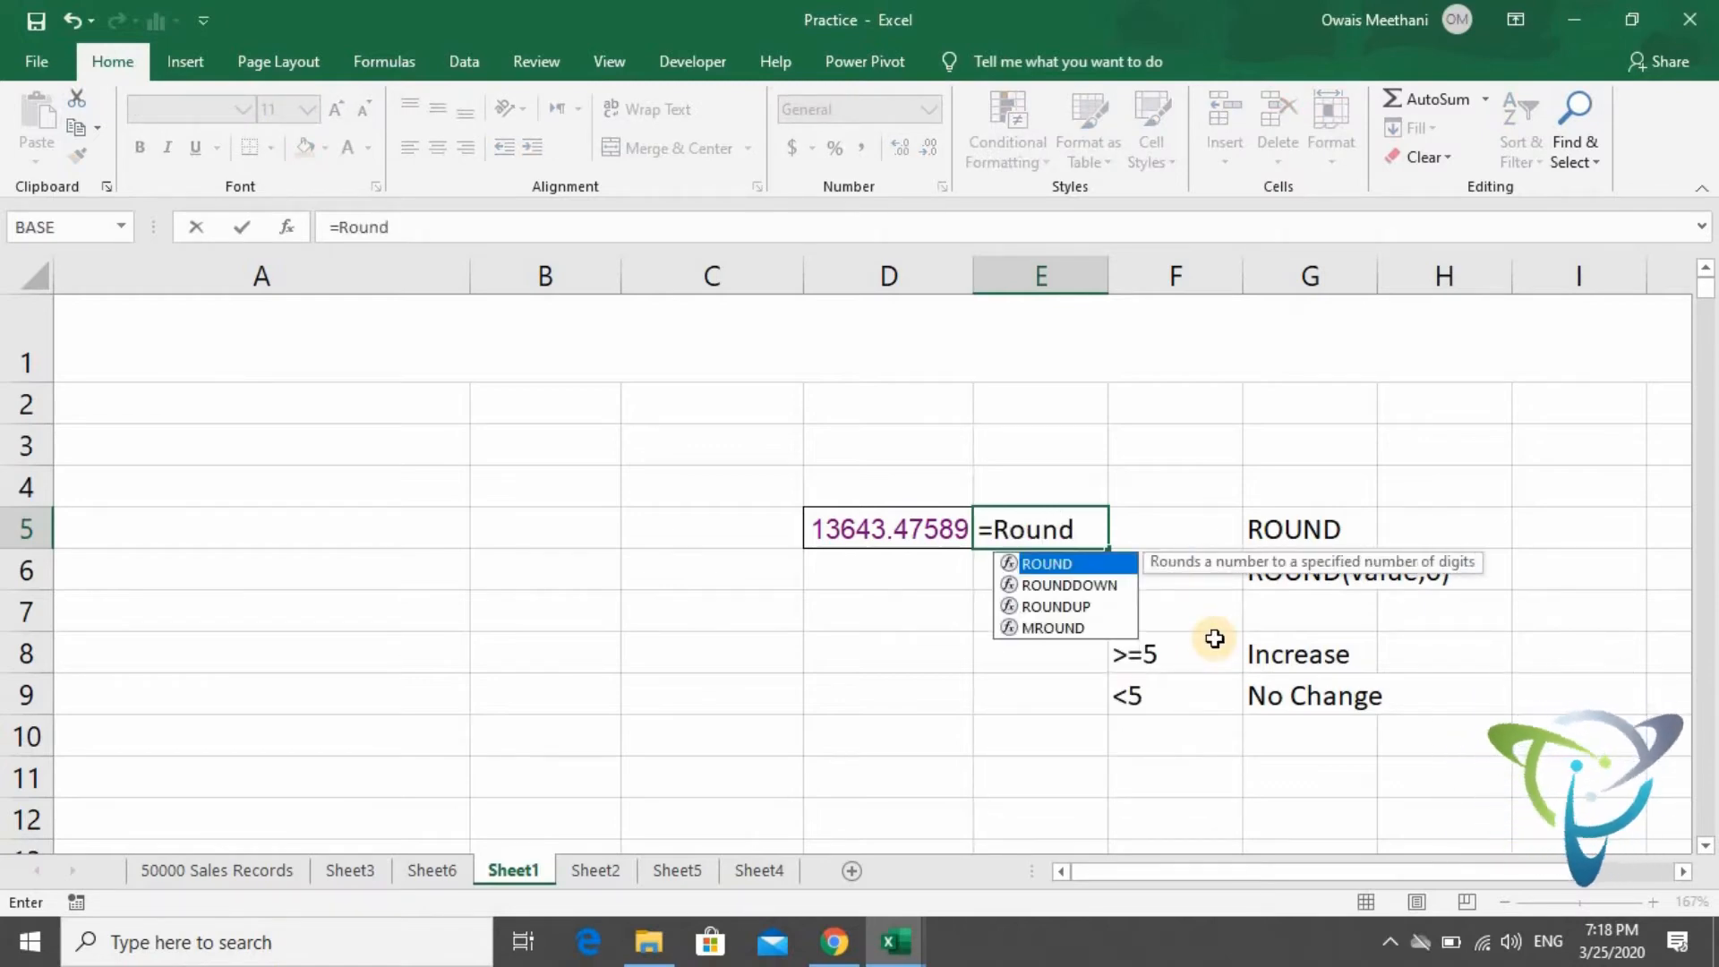
key("Tab")
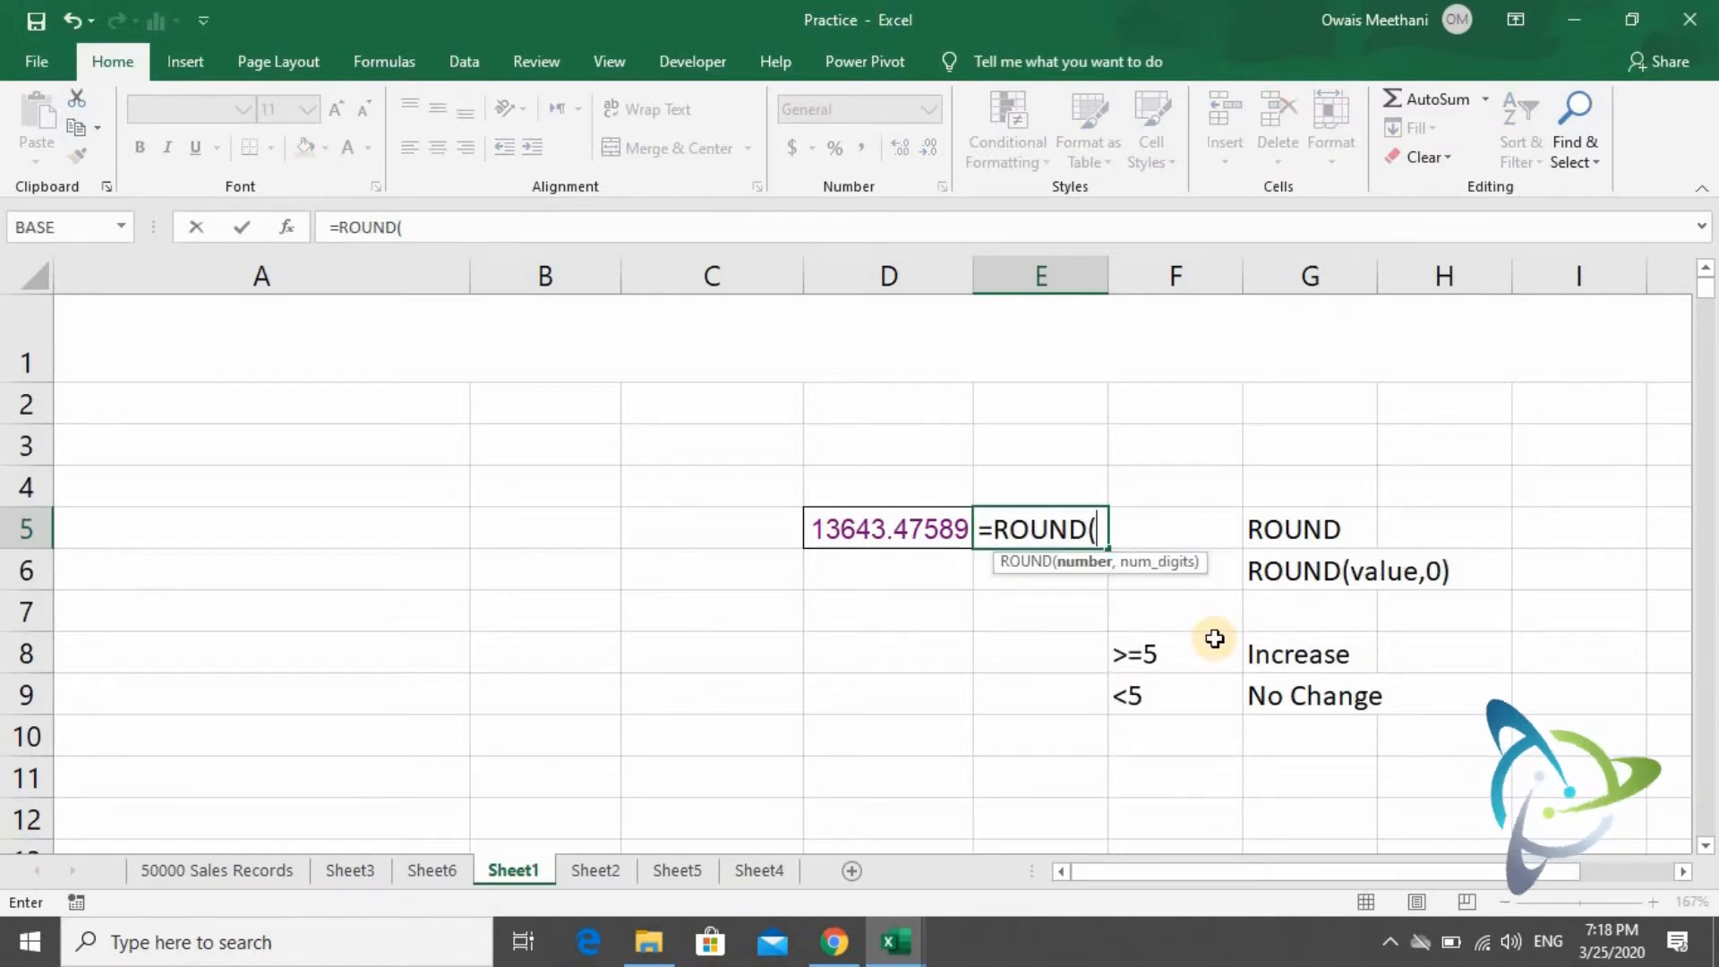
key("Left")
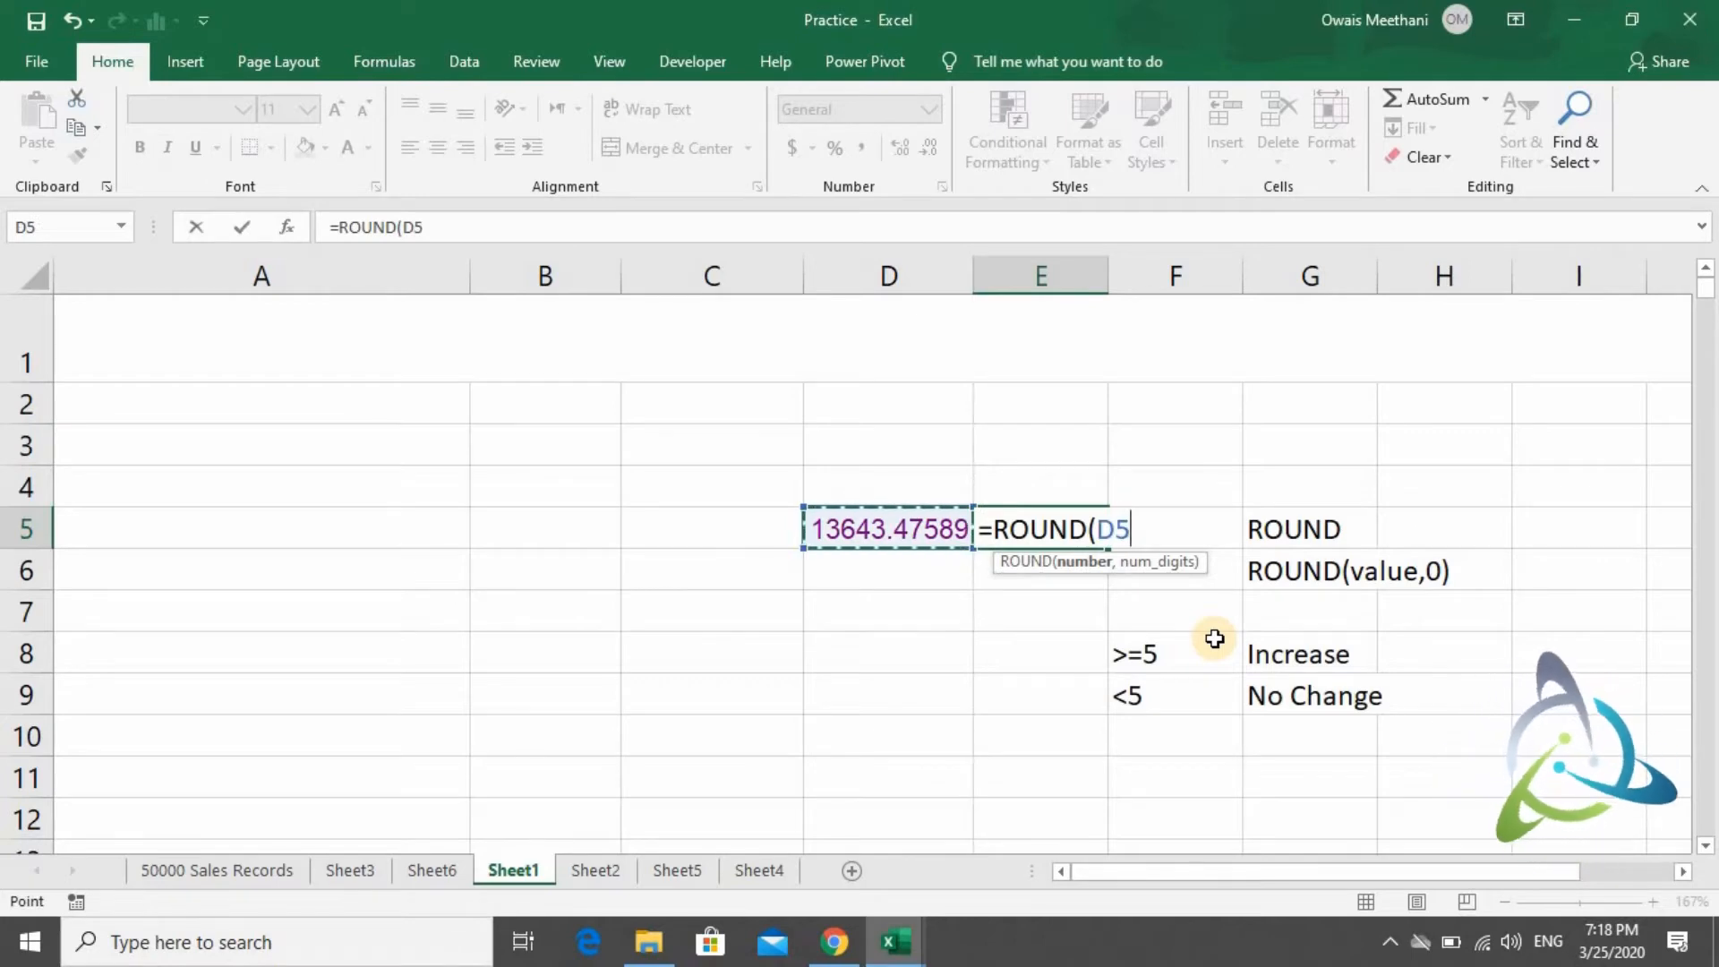
type(",0")
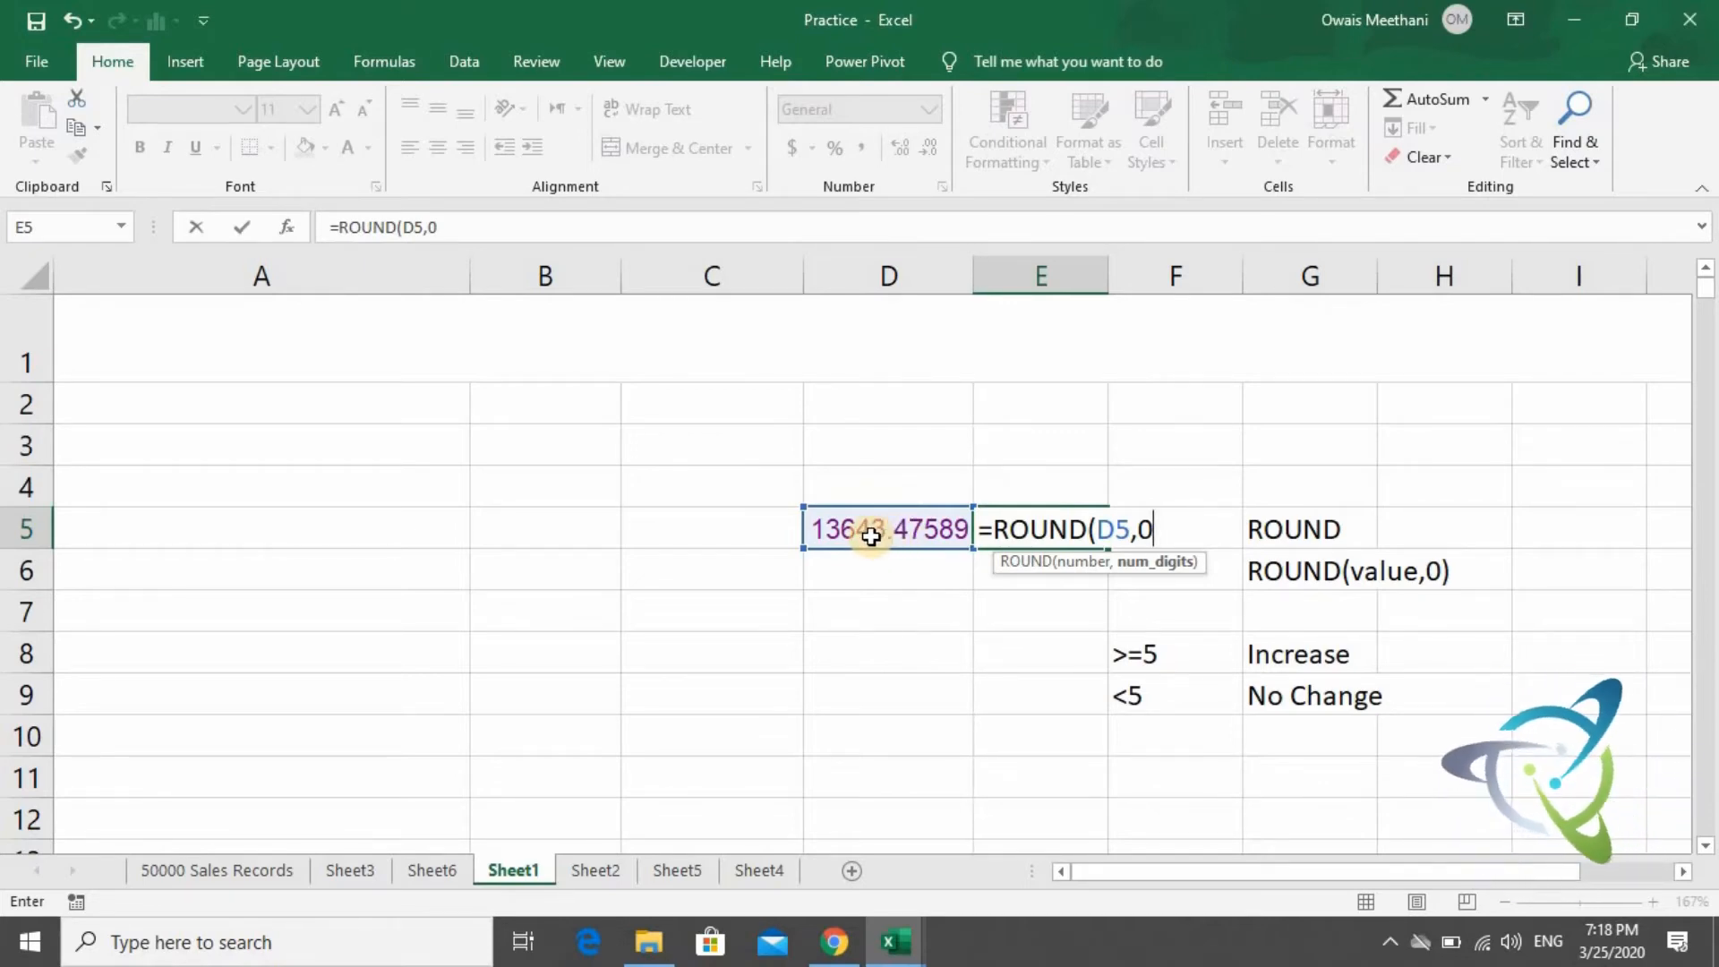
type(")")
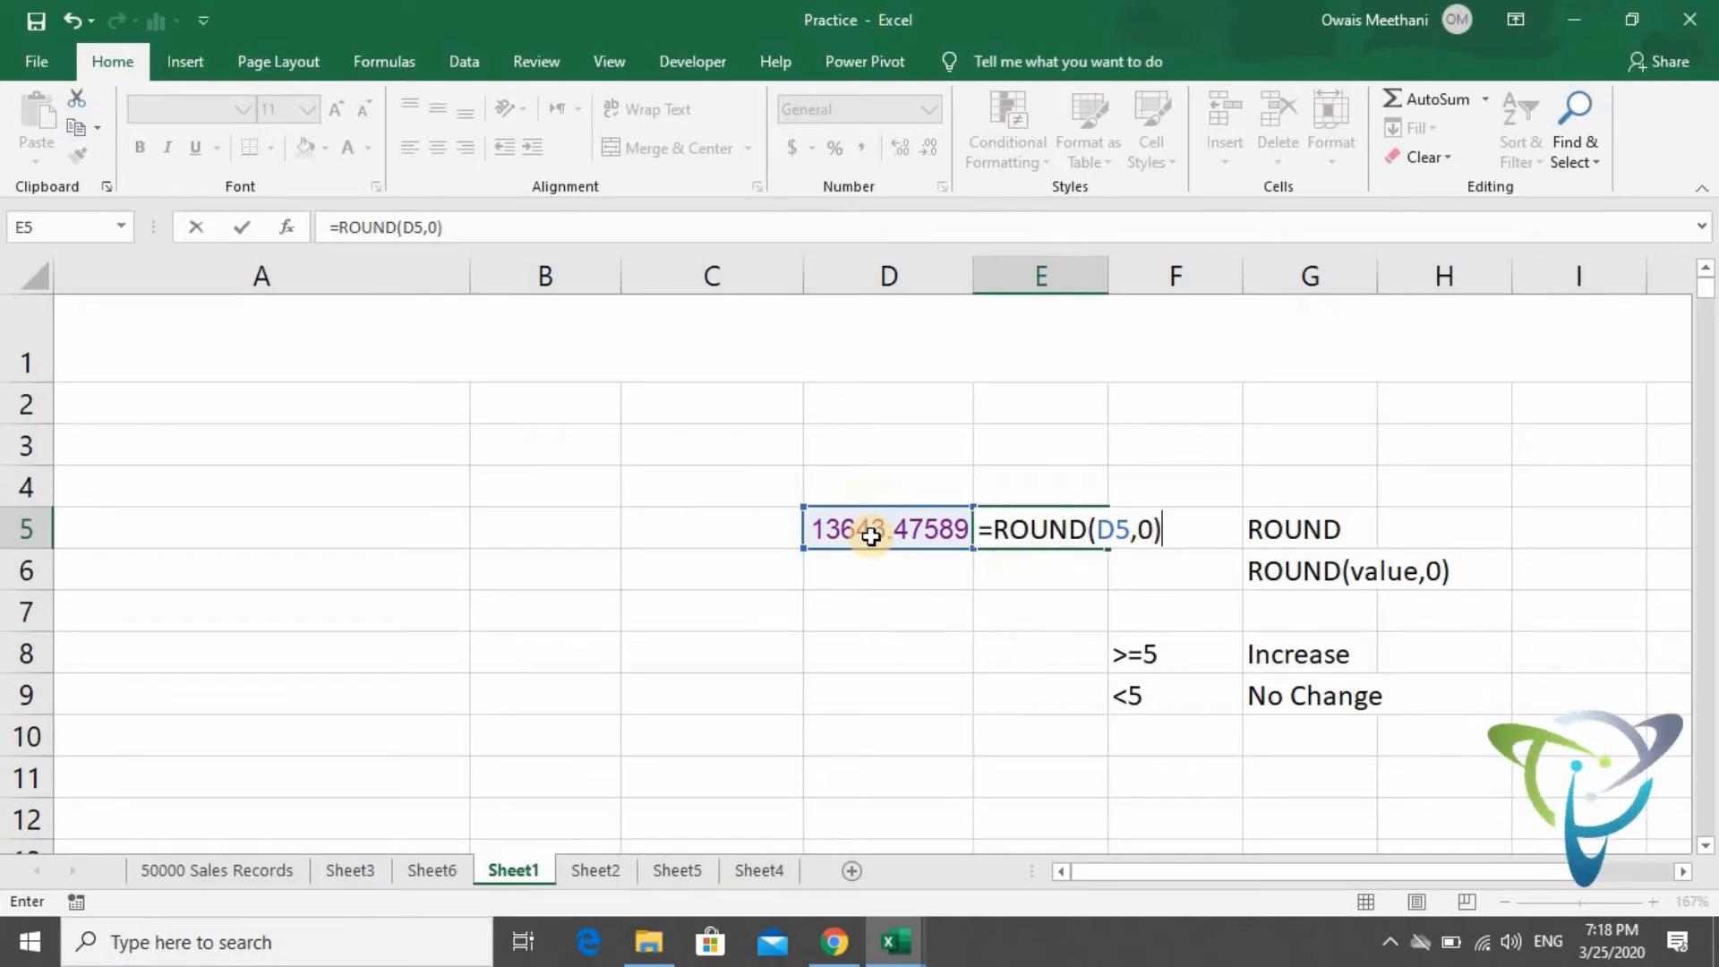
key("Return")
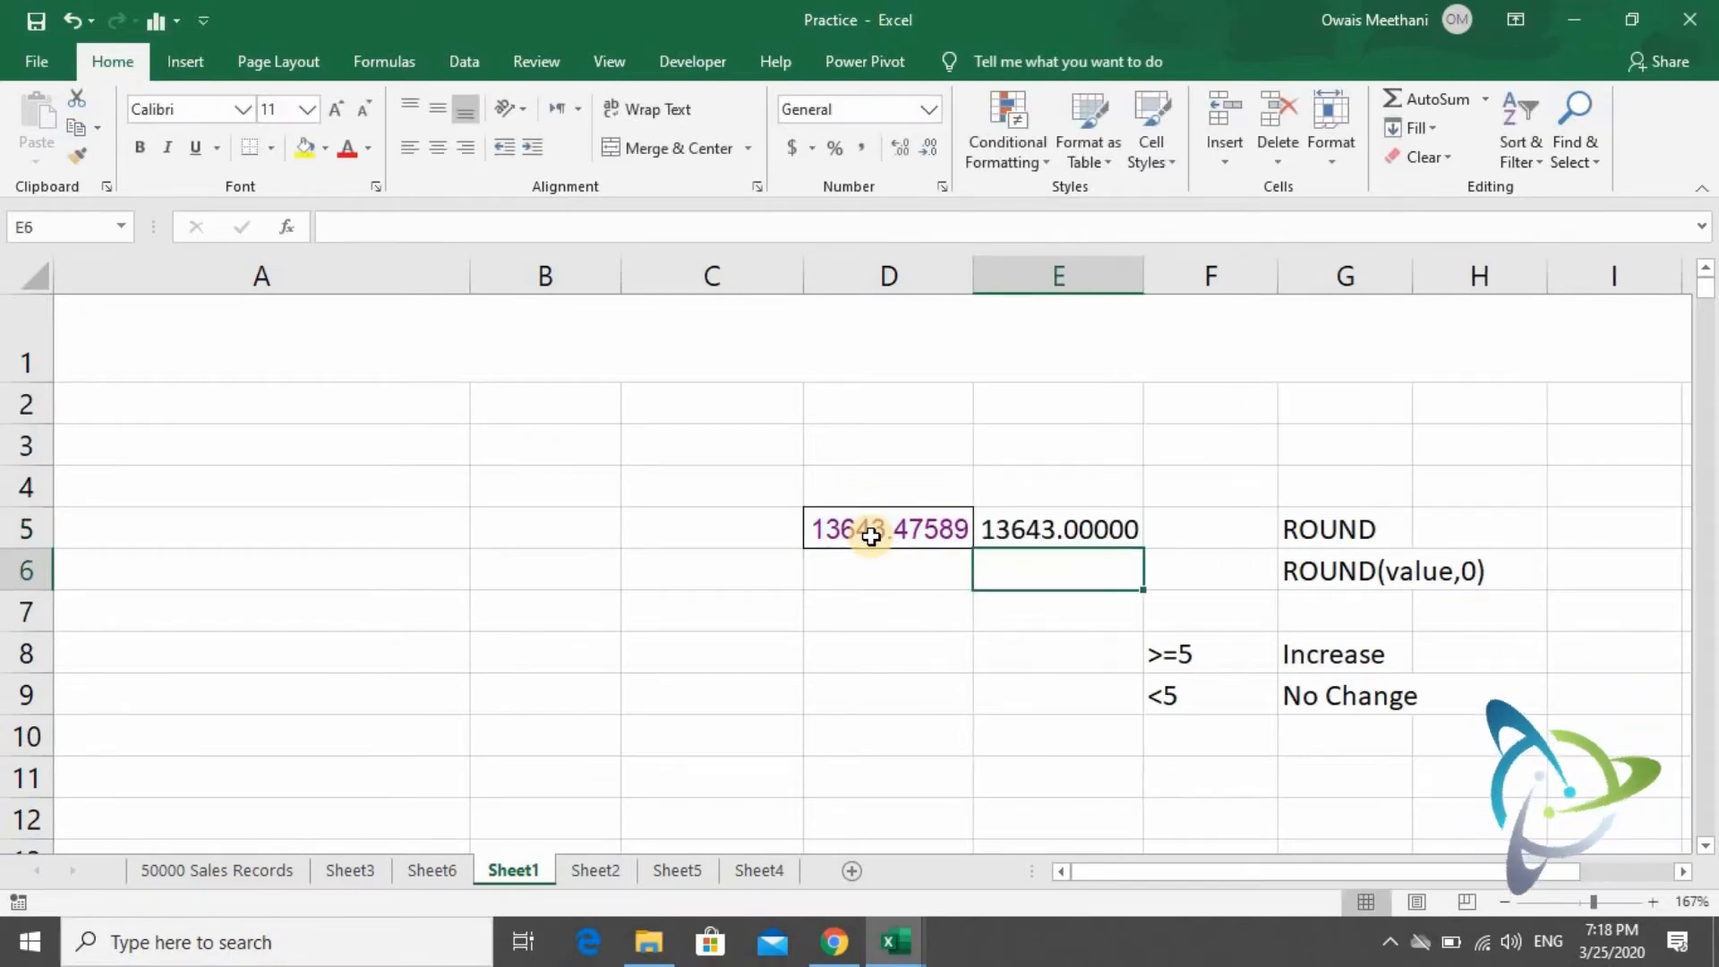
Apply the comma number style, with thousands separator and two decimals, to the rounded result in E5.
key("Up")
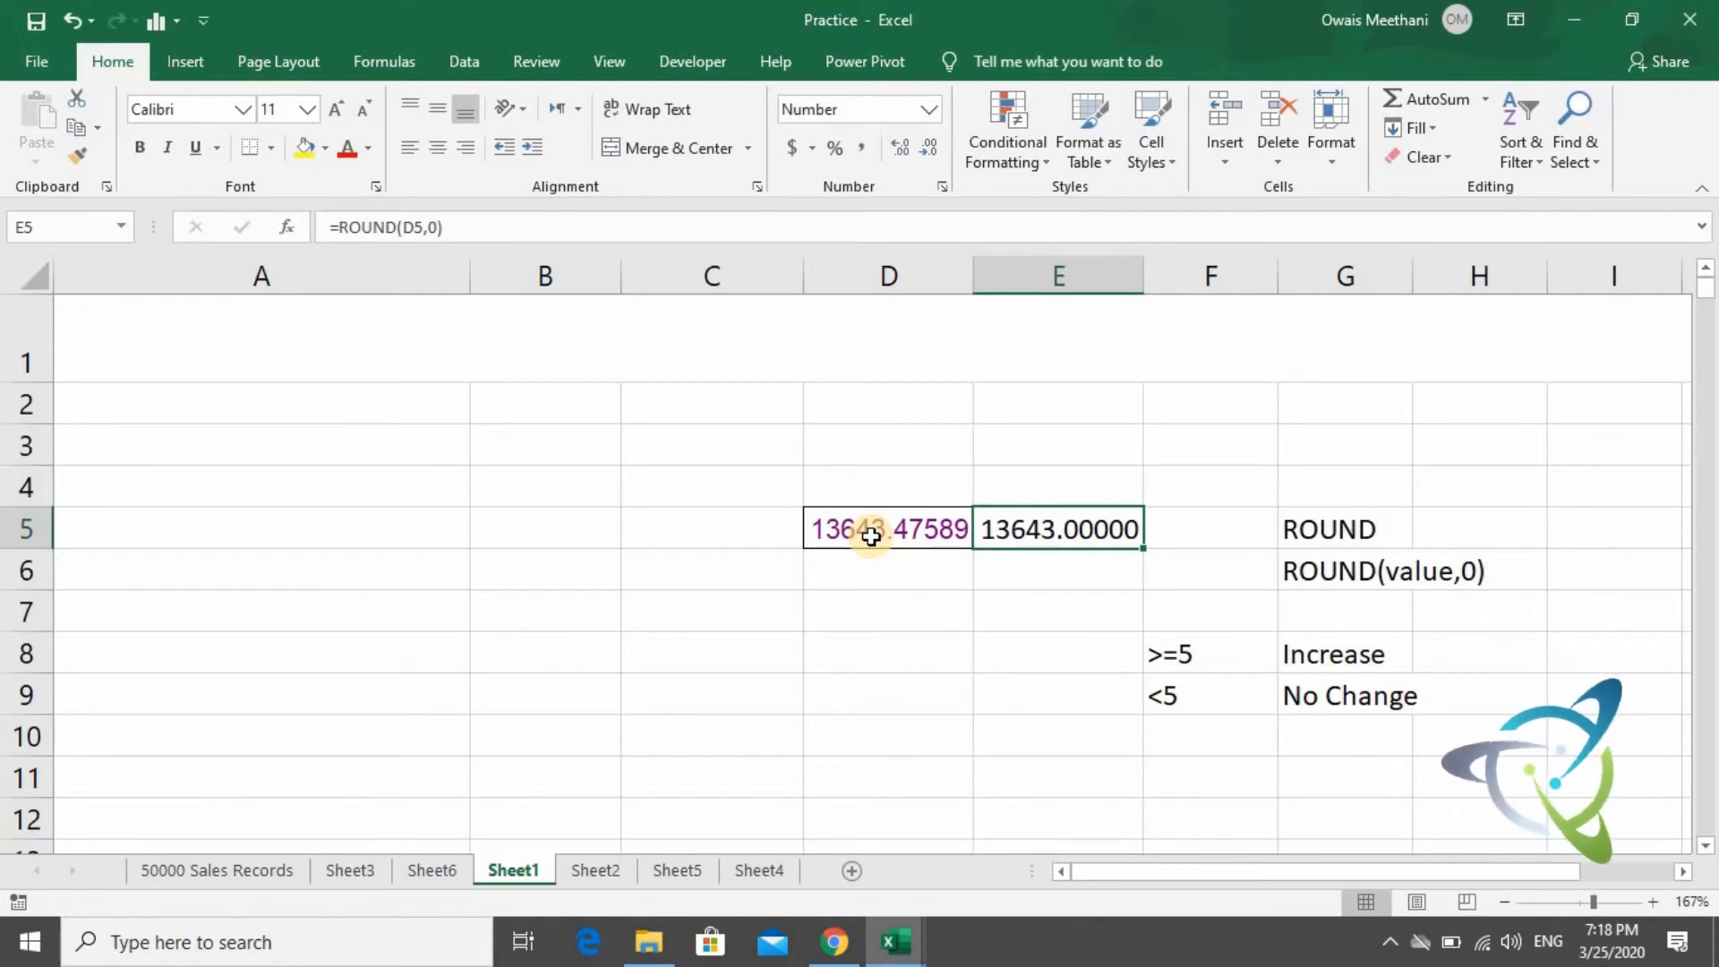
left_click(869, 152)
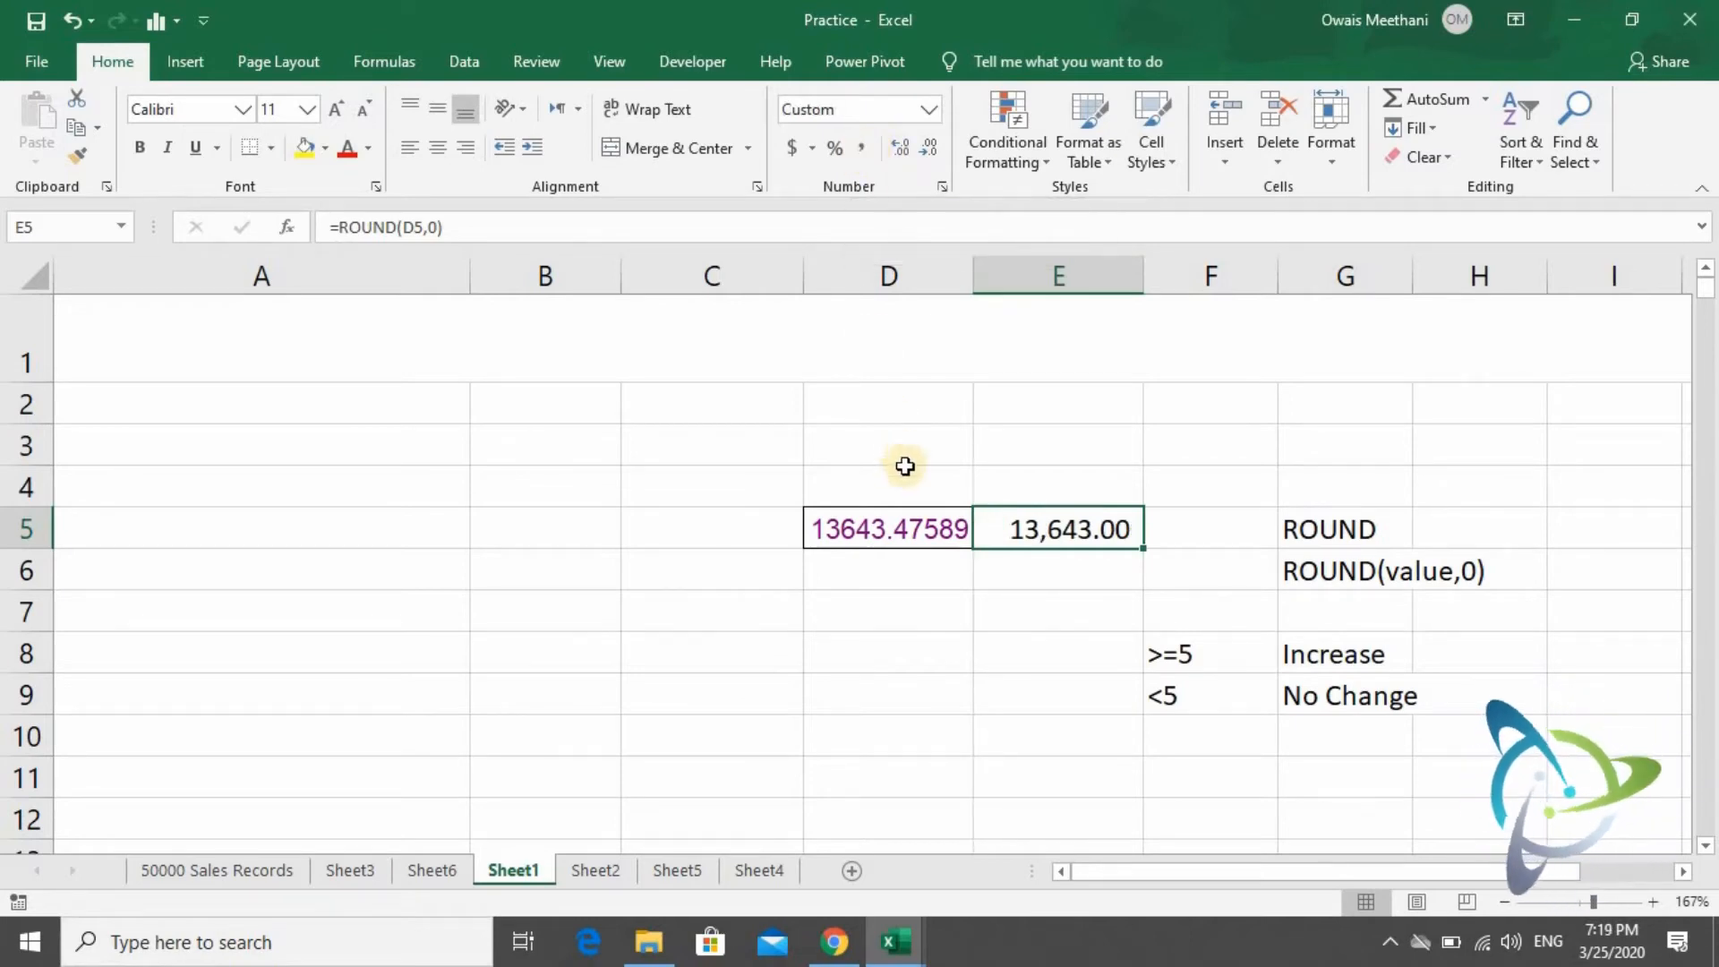
key("Down")
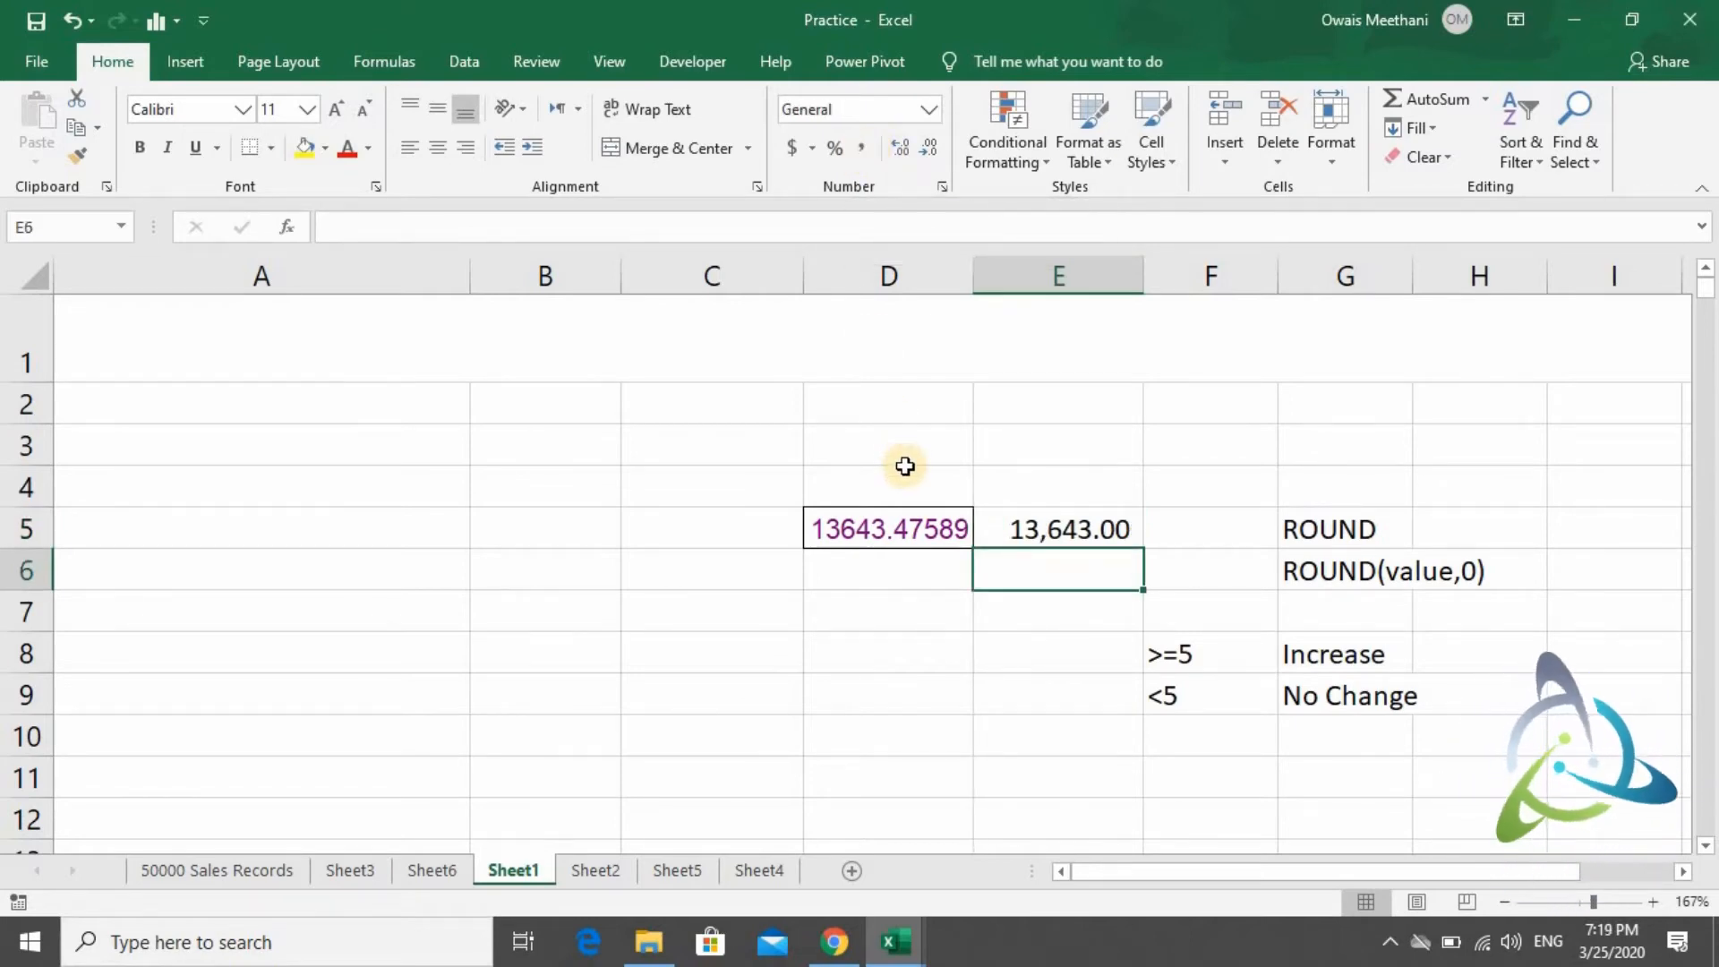
key("Up")
key("Down")
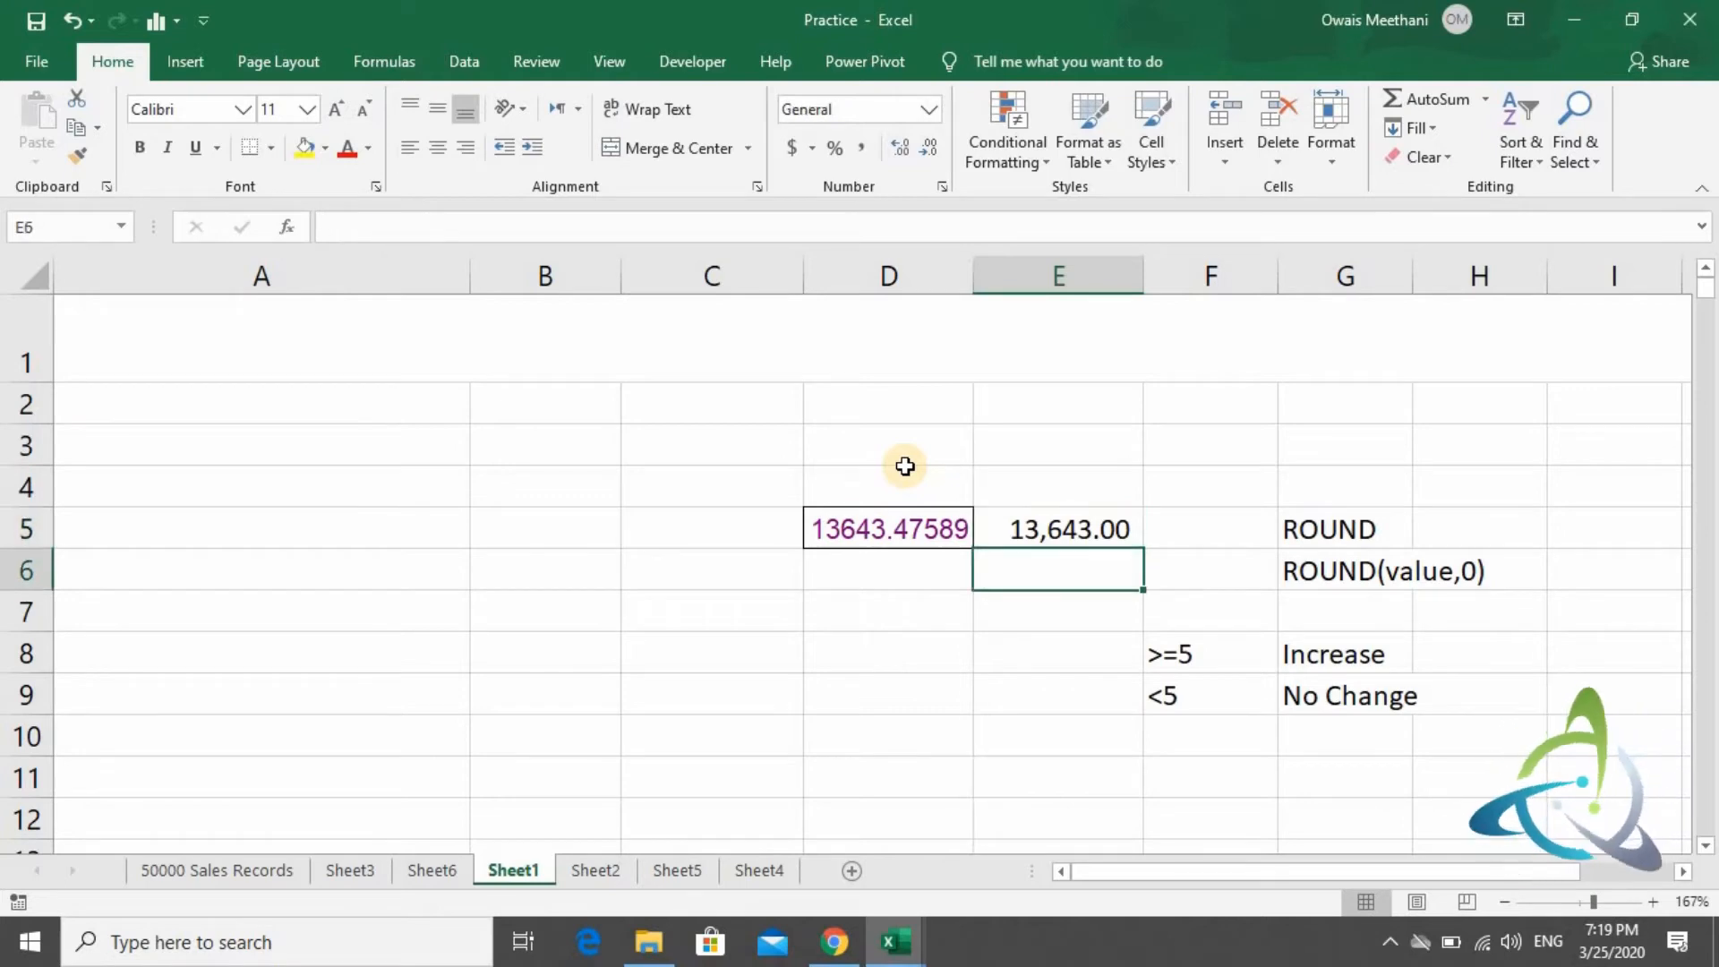
Enter a second sample number, 13643.51589, in cell D6.
key("Left")
type("13")
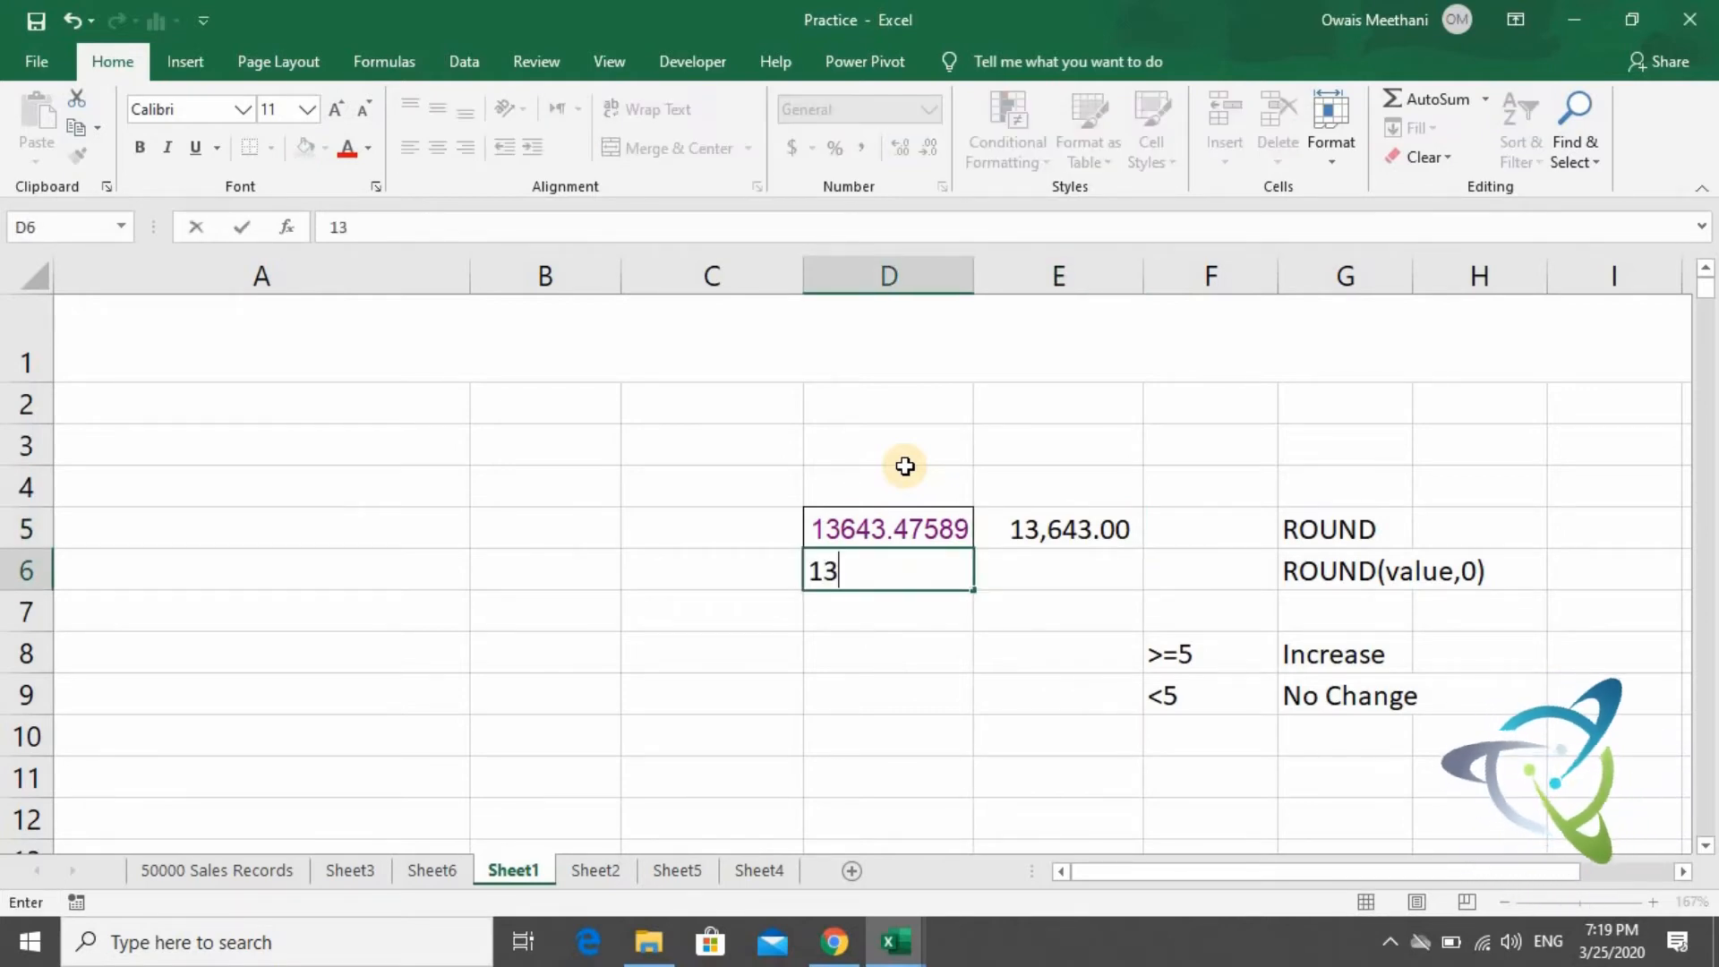
type("643")
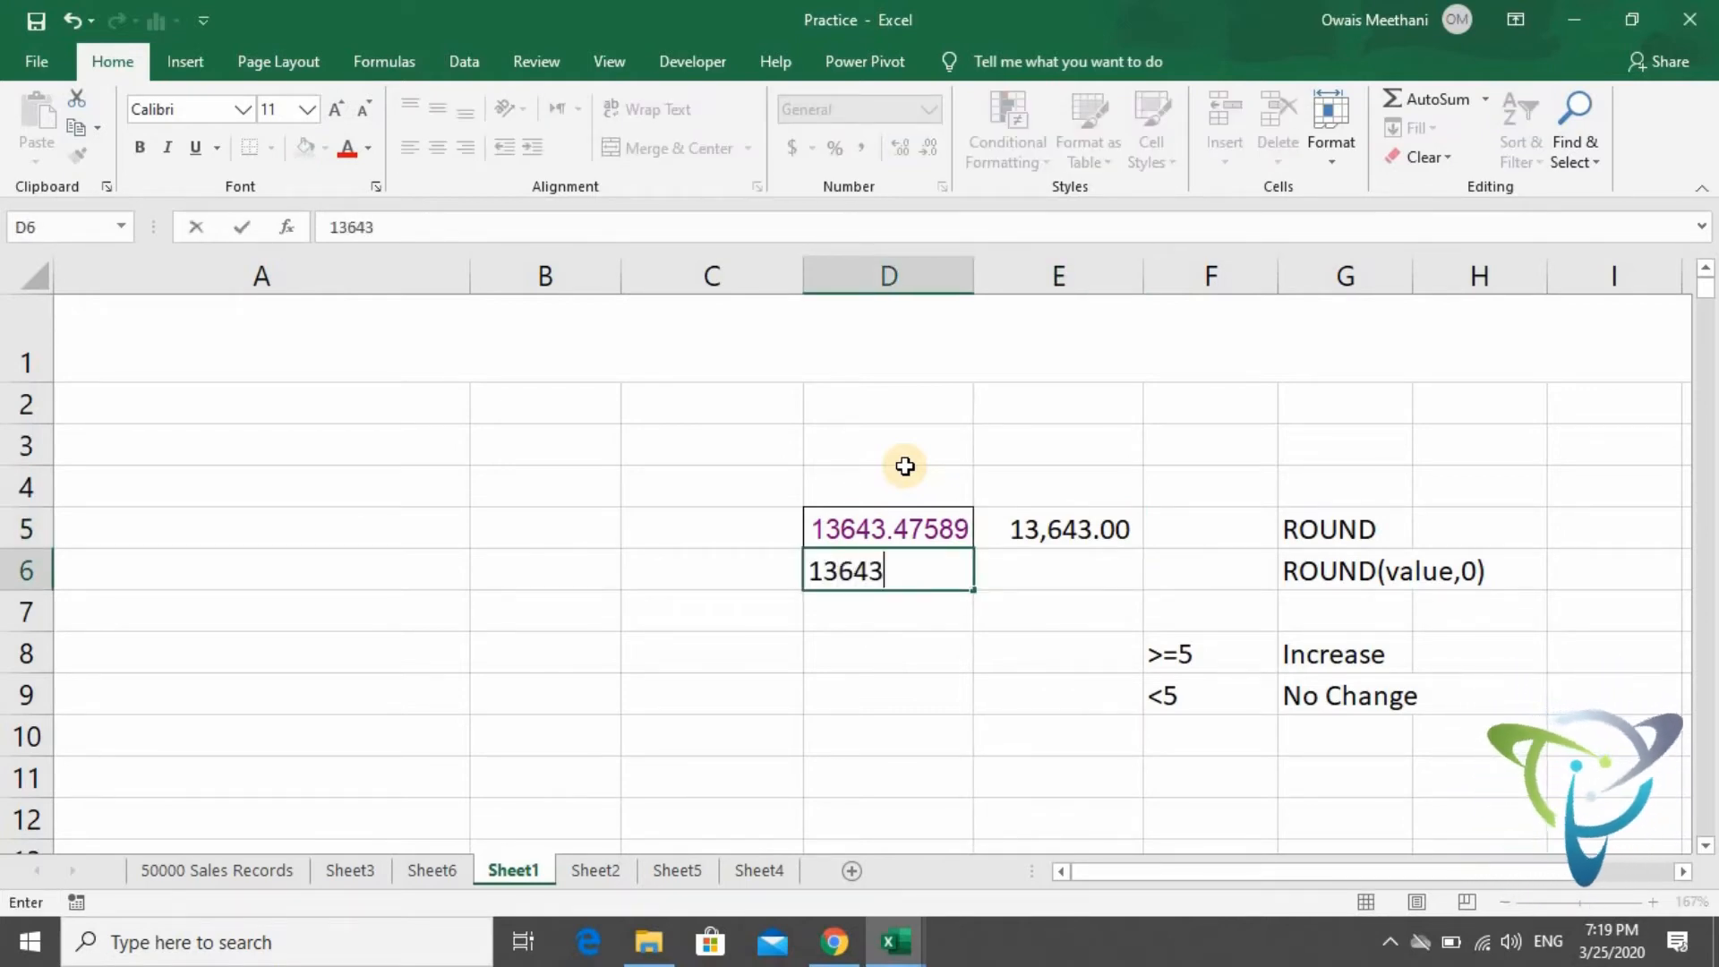
type(".51")
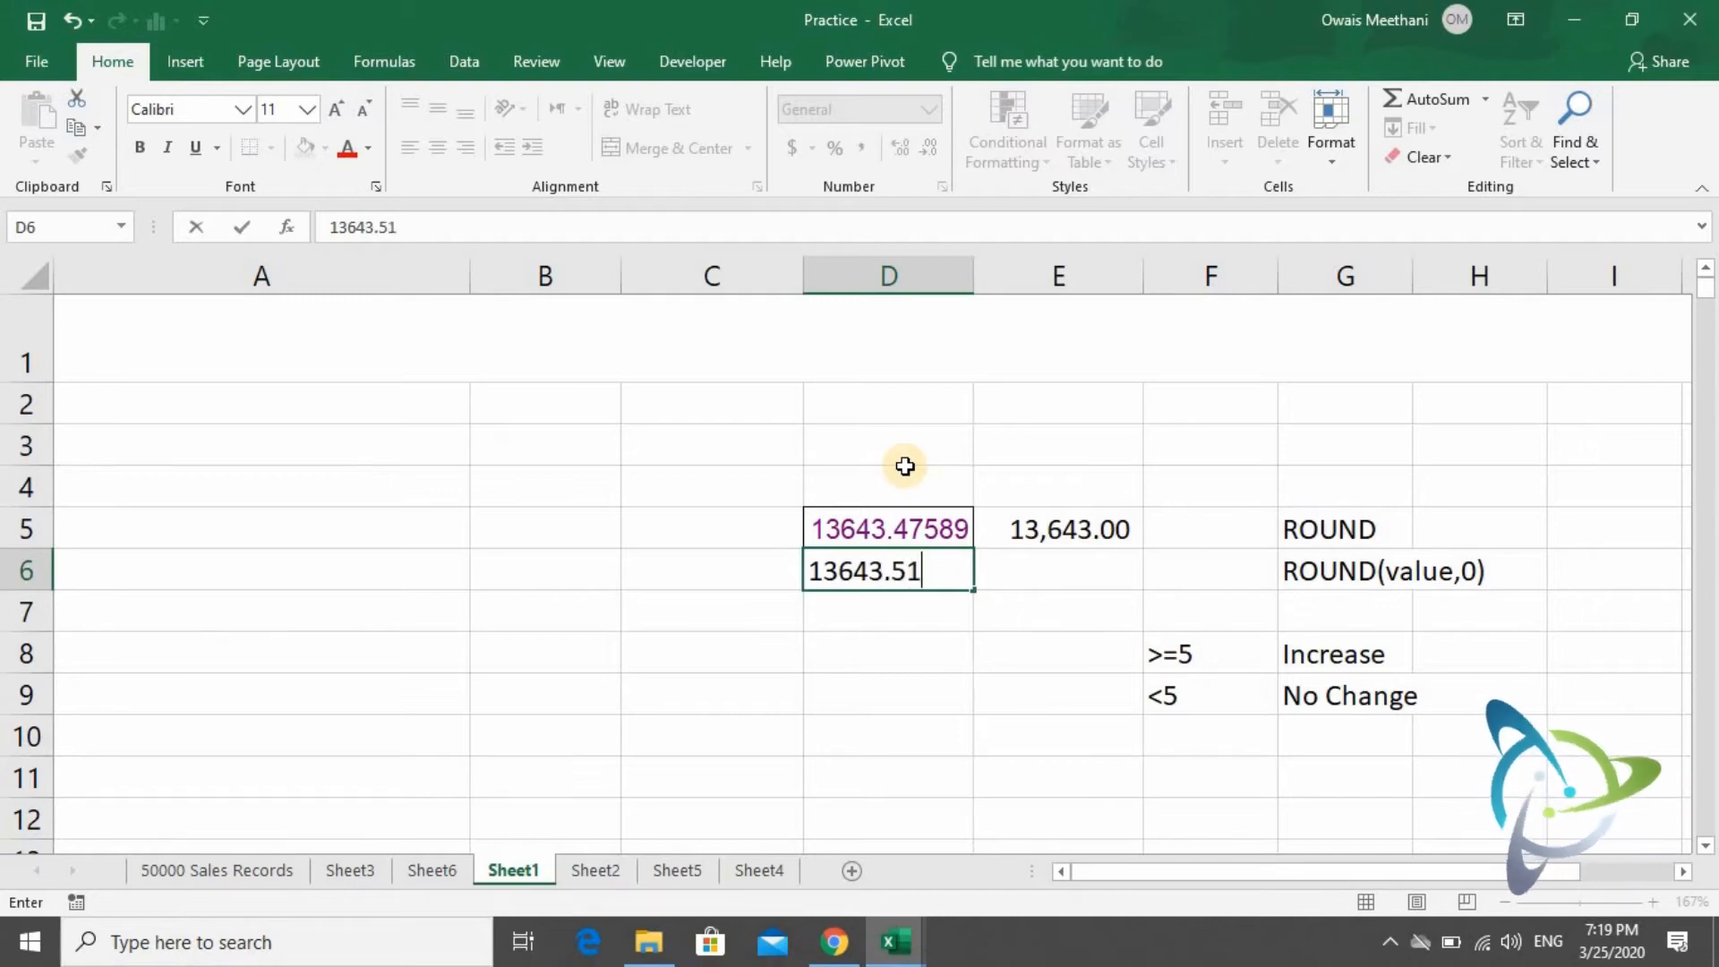
type("589")
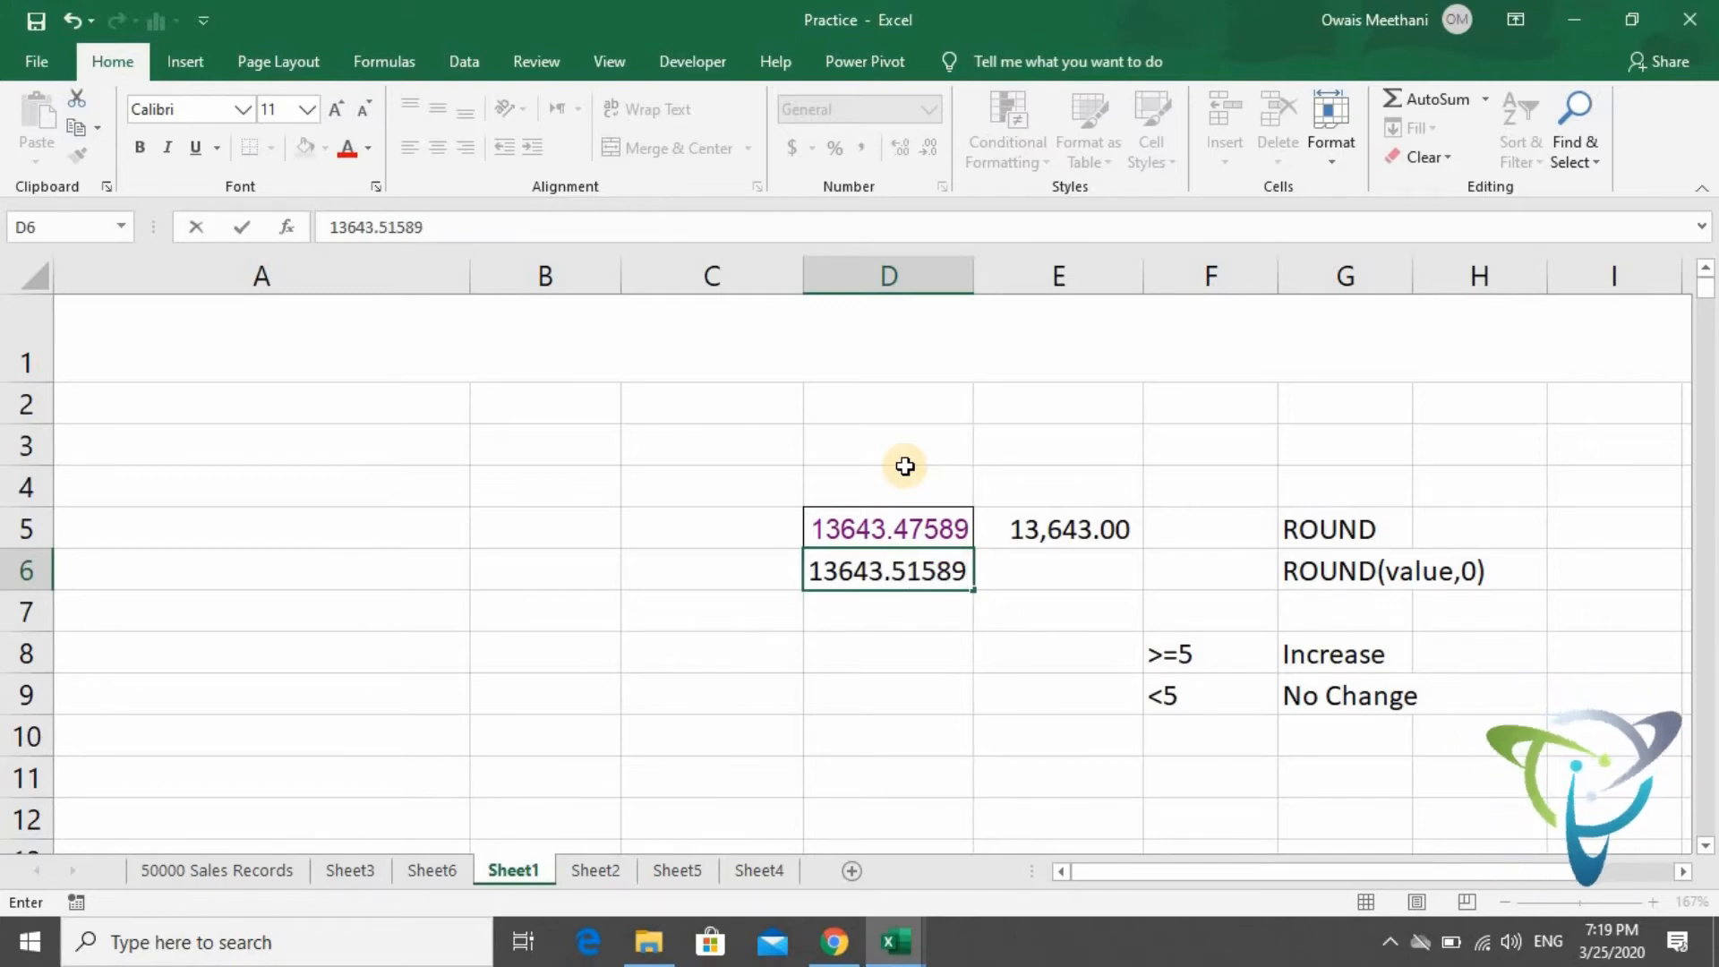
key("Tab")
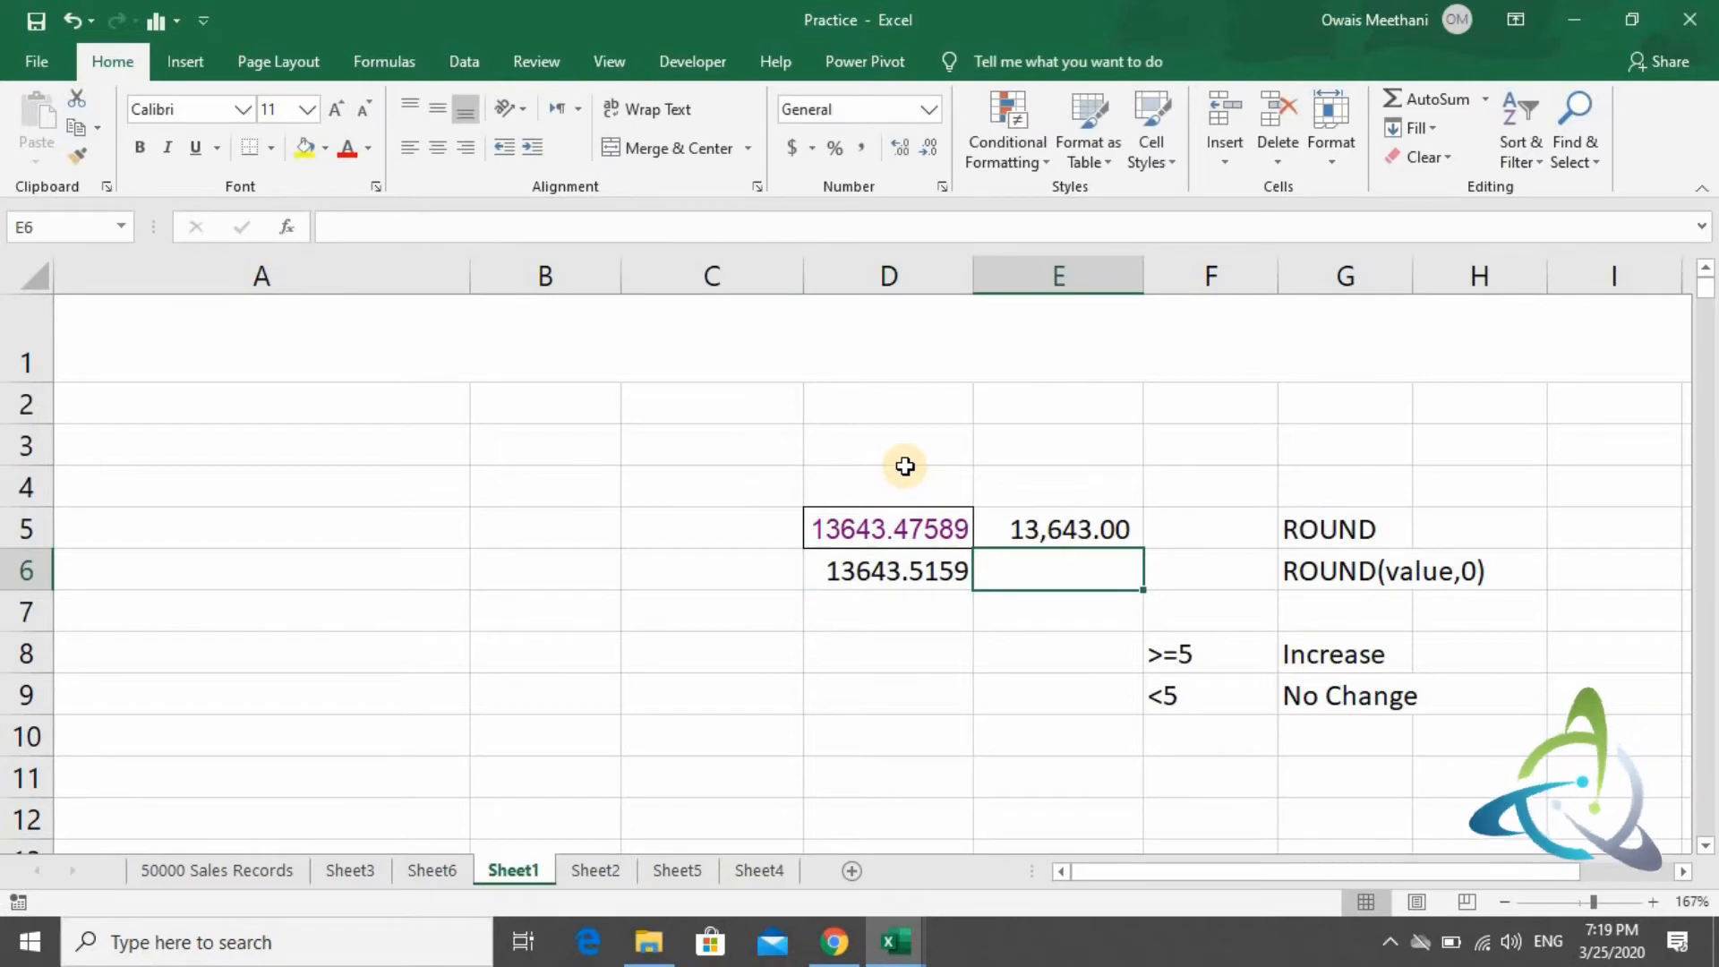
Enter =ROUND(D6,0) in cell E6 and apply the comma number style with two decimals to it.
type("=rou")
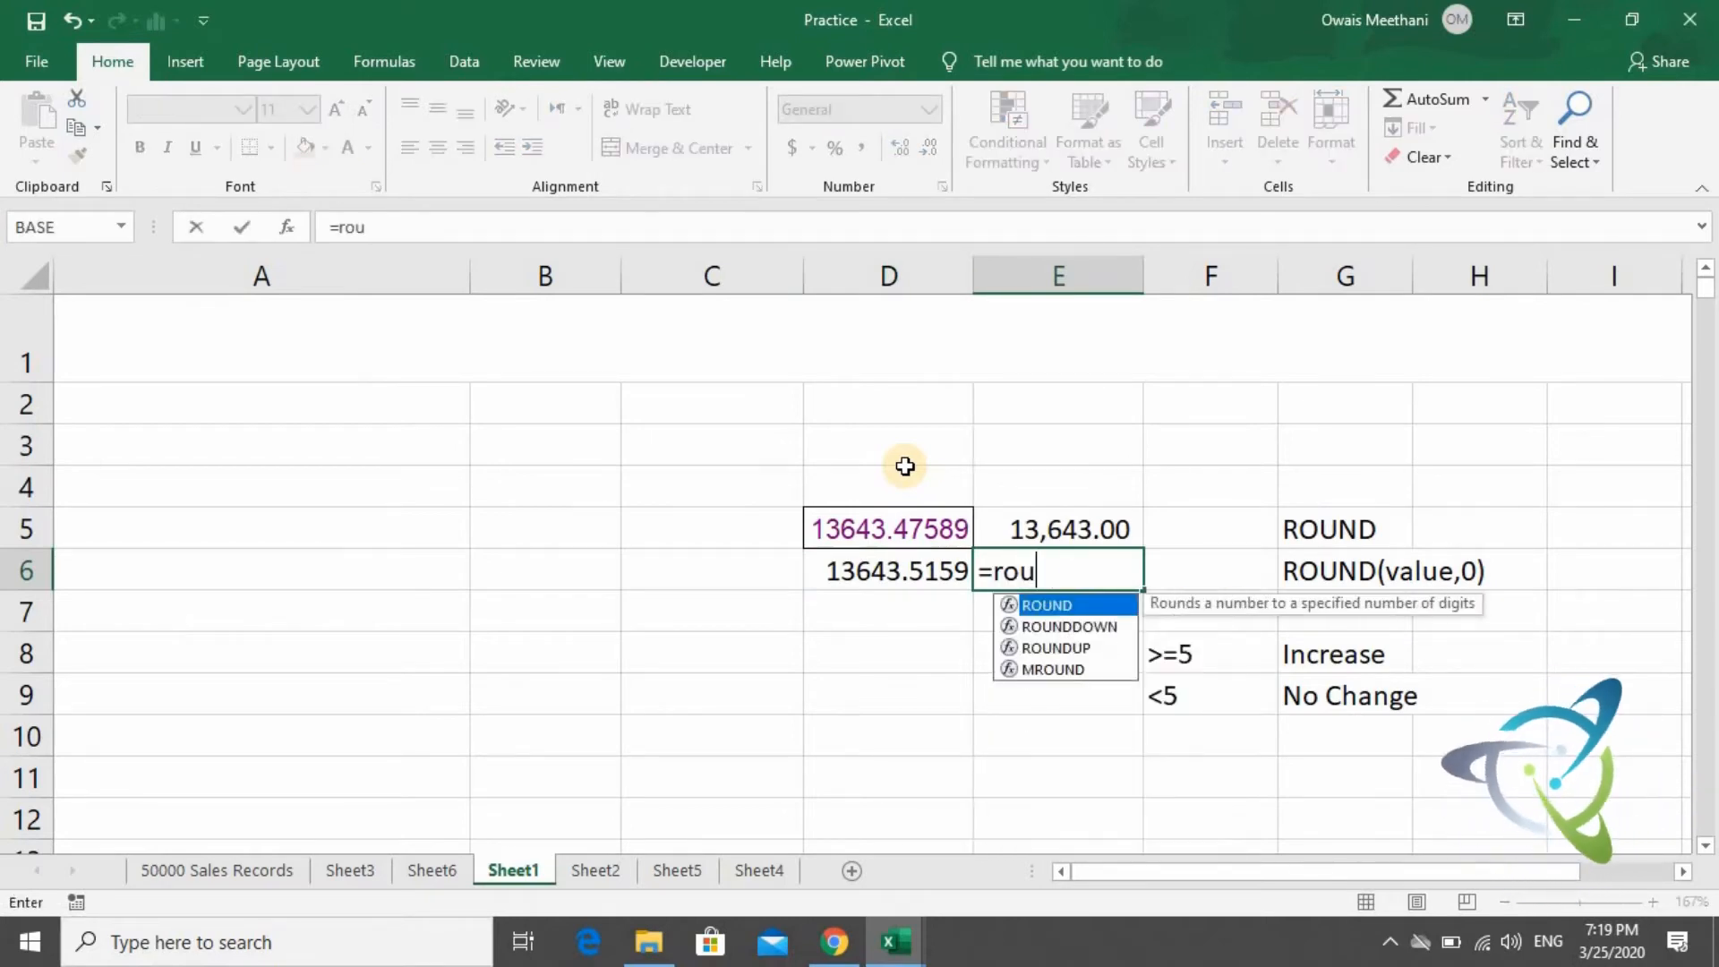
type("nd")
key("Tab")
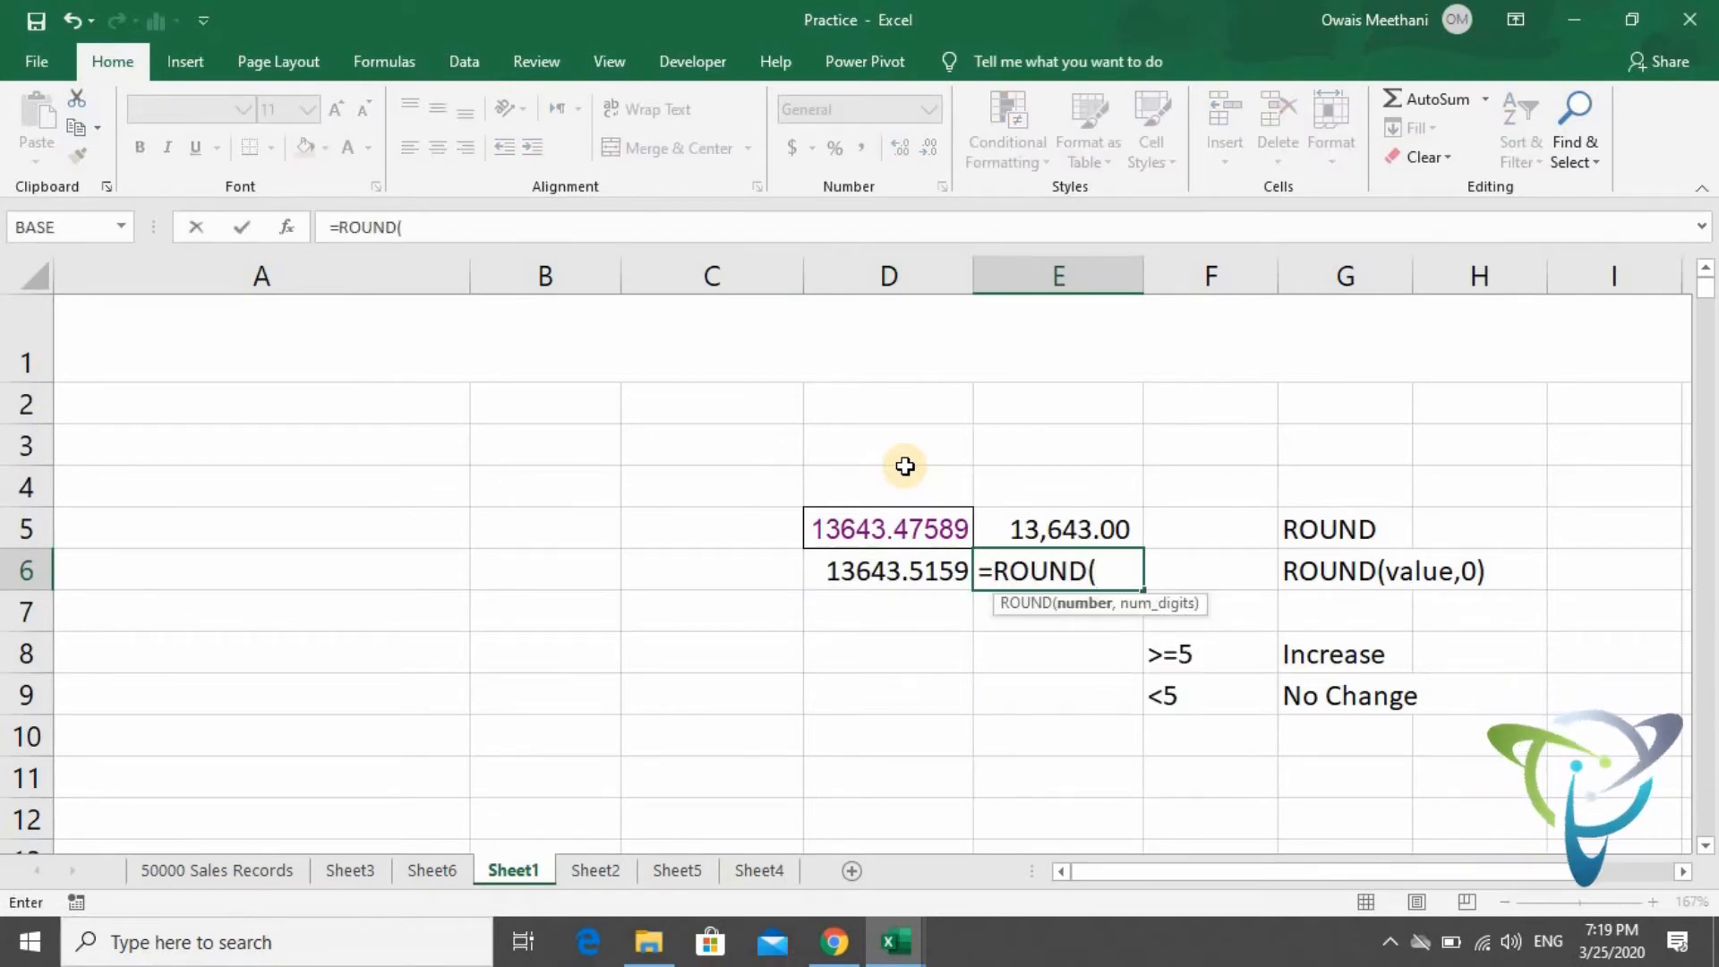
key("Left")
type(",")
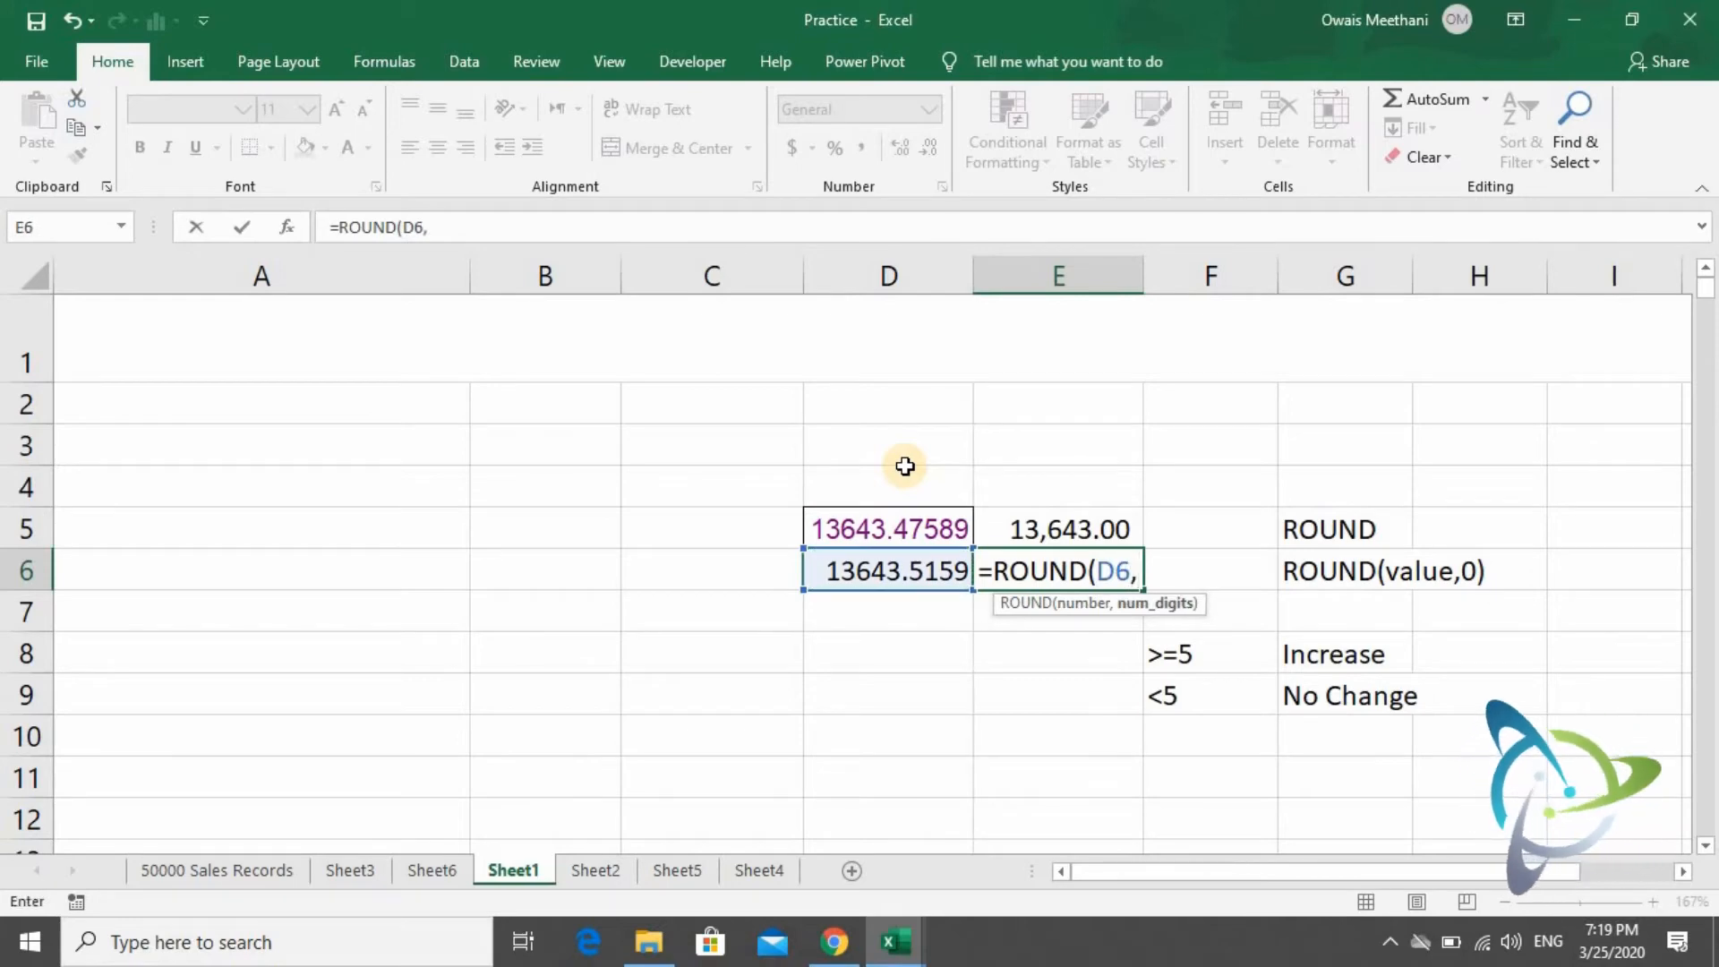
type("0)")
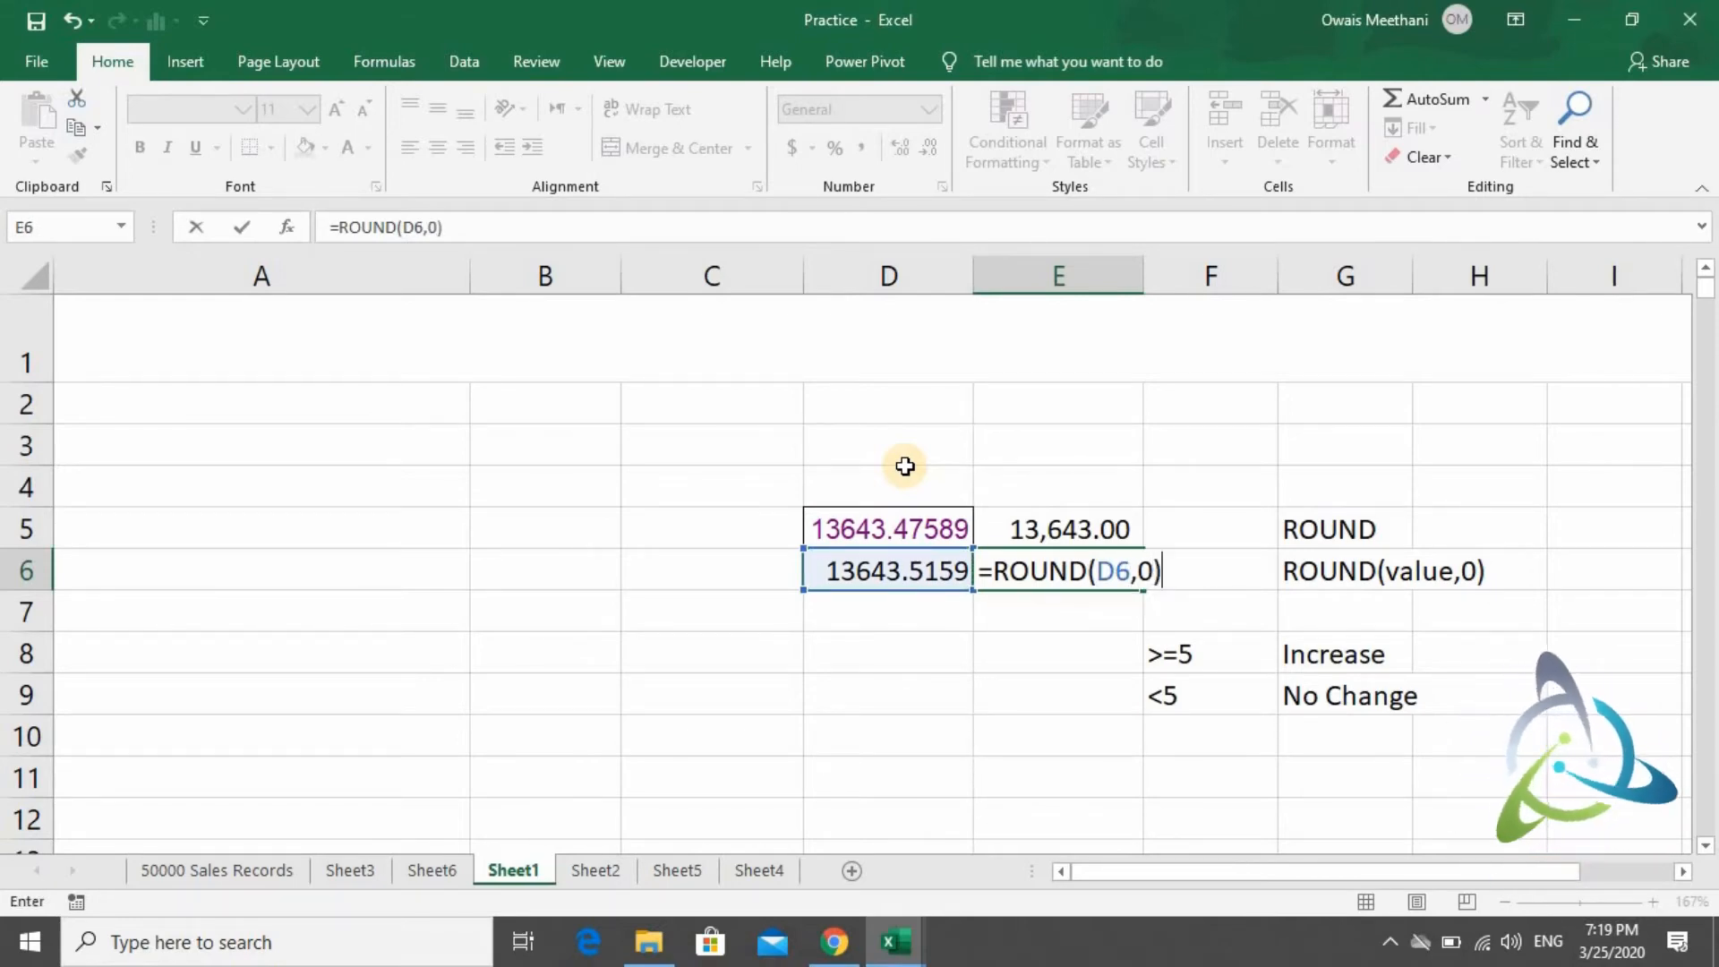
key("Return")
key("Up")
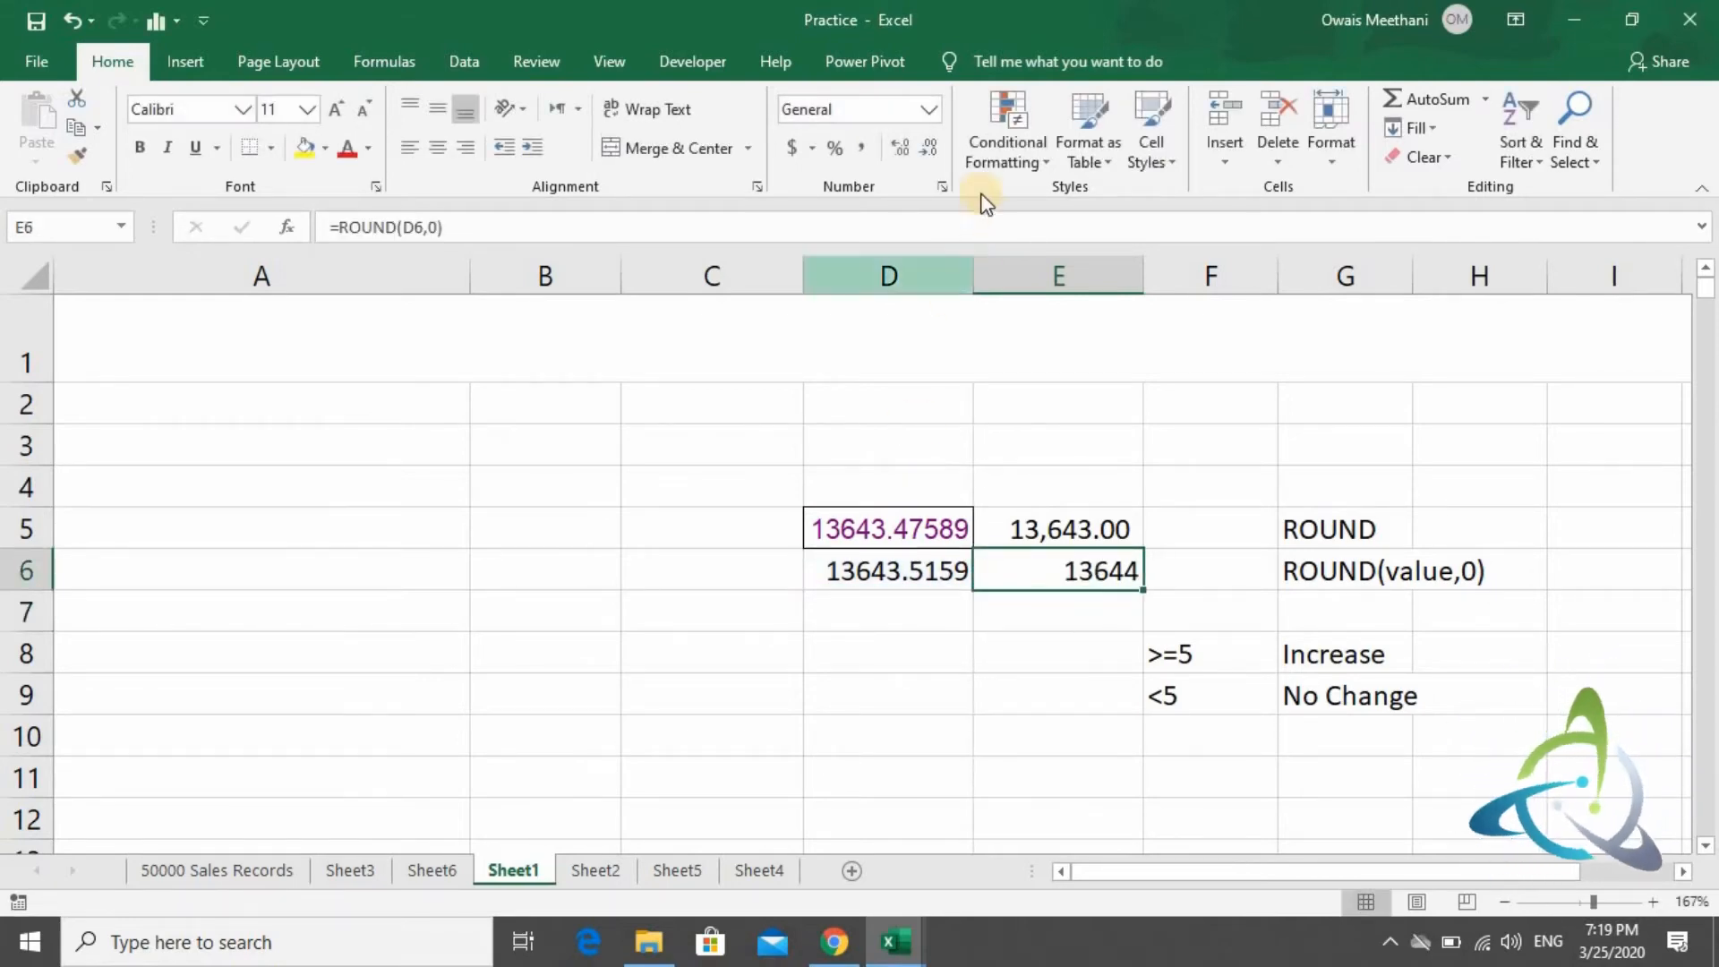
left_click(865, 150)
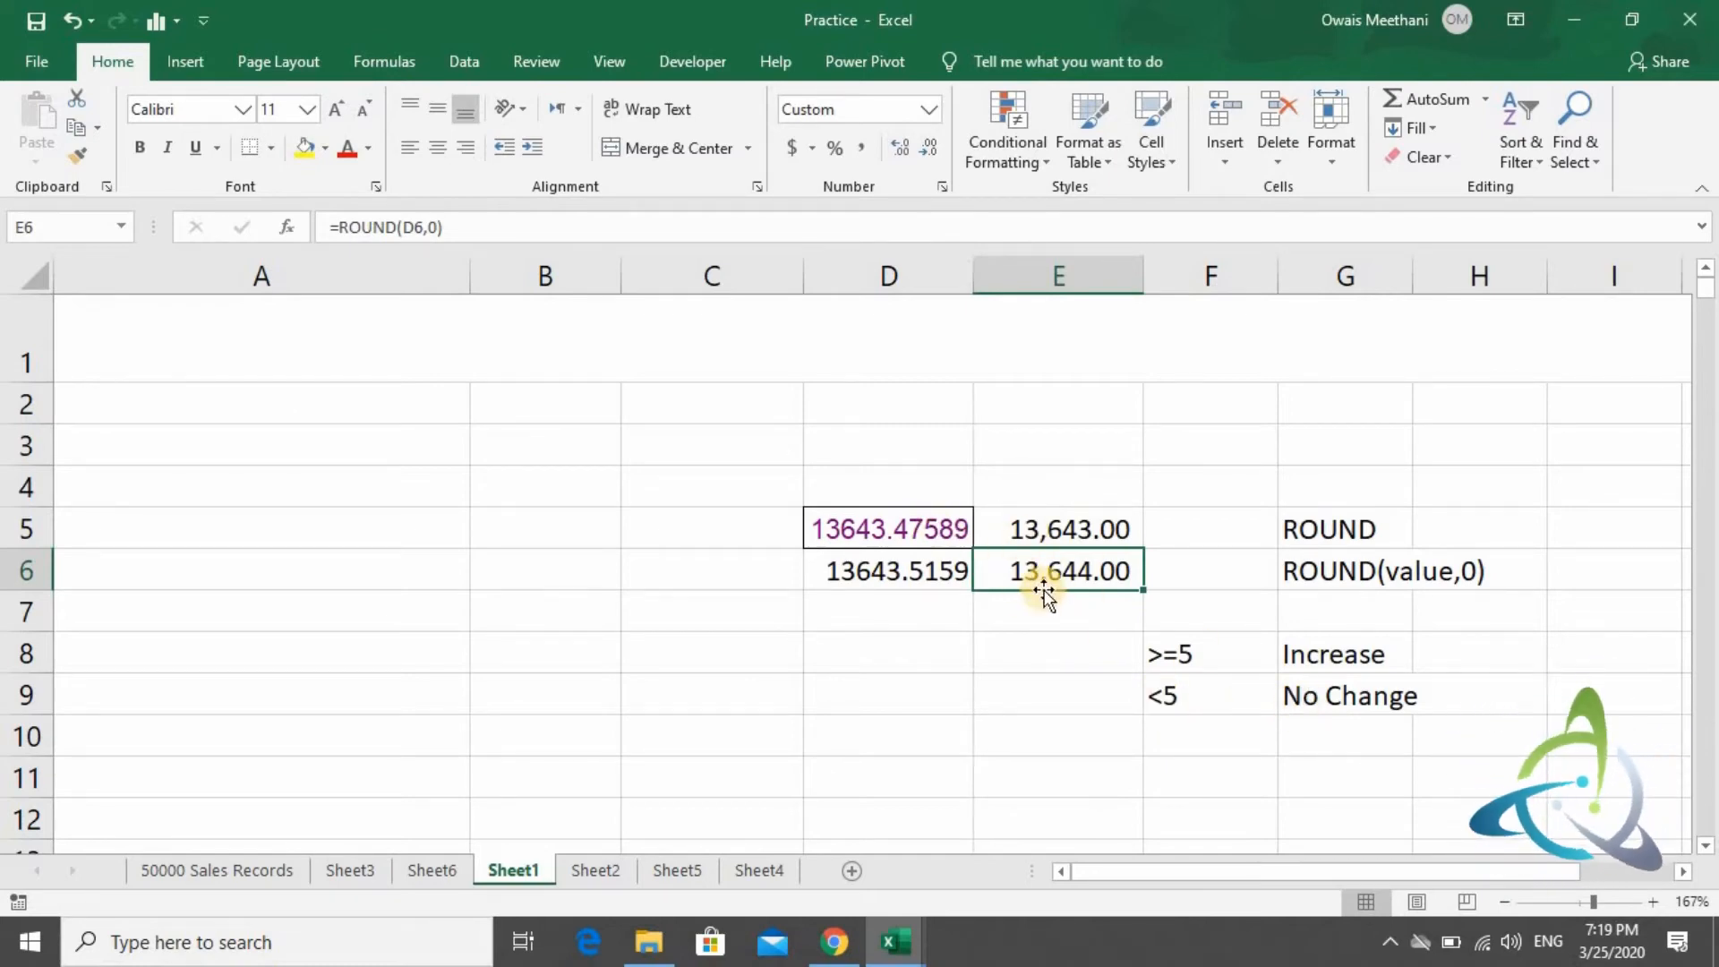
Change the formula in E5 to =ROUND(D5,1) so that D5 is rounded to one decimal.
key("Up")
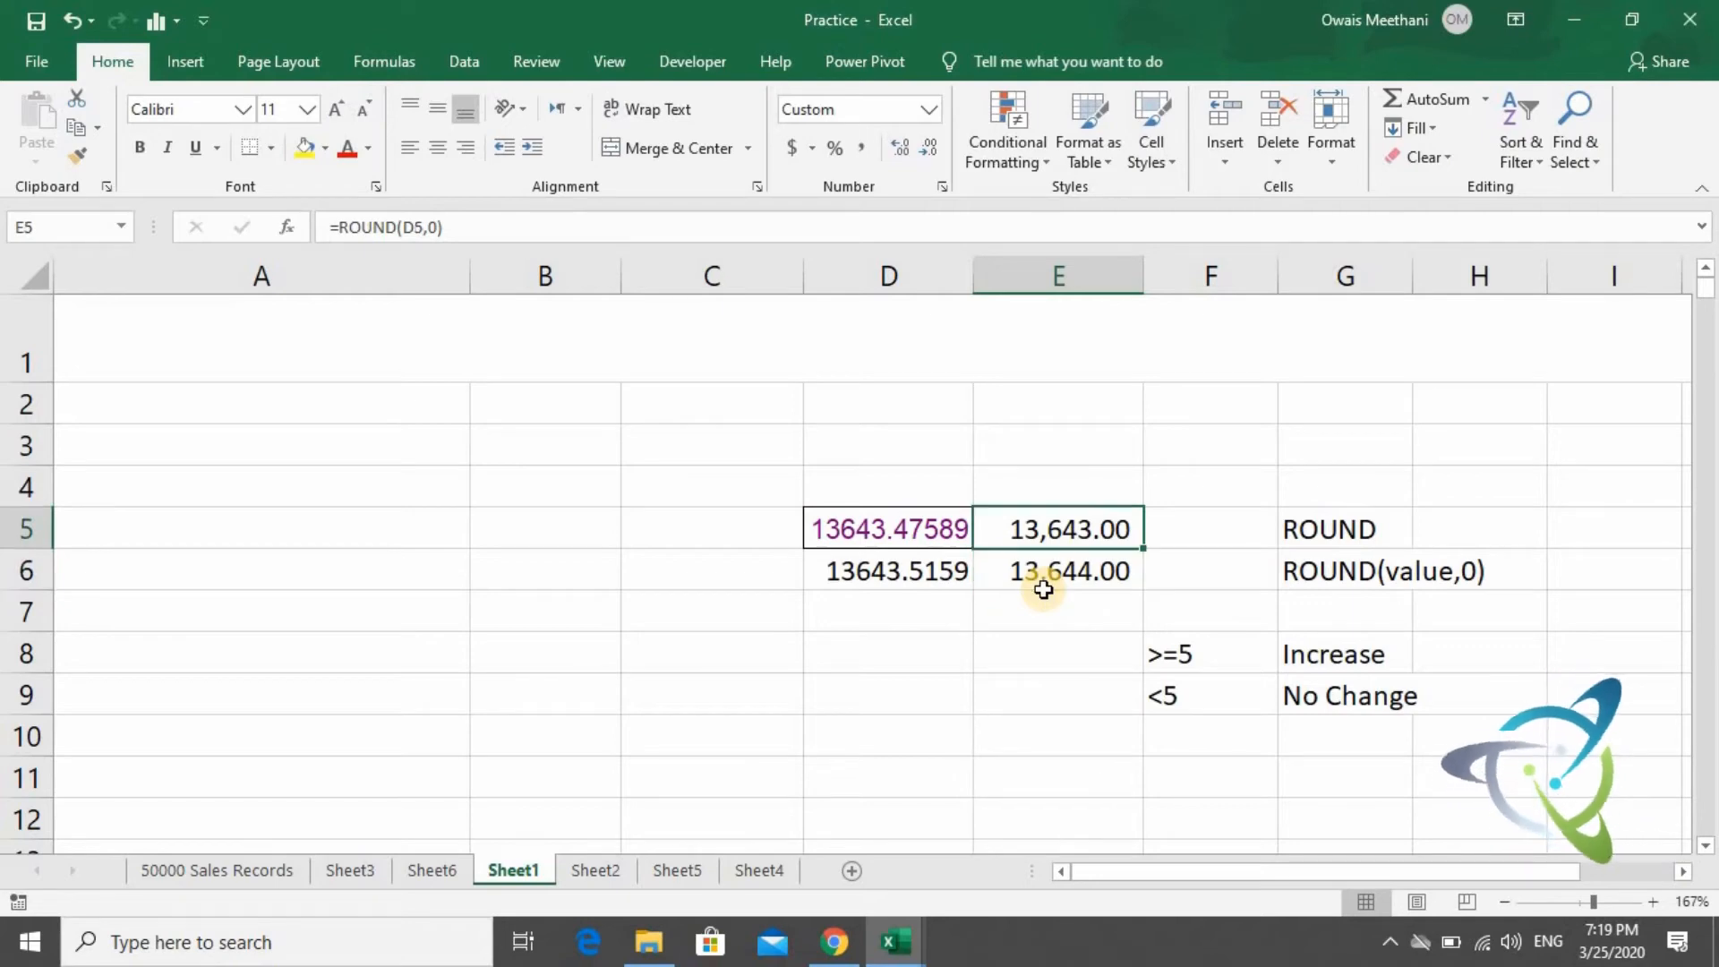
key("F2")
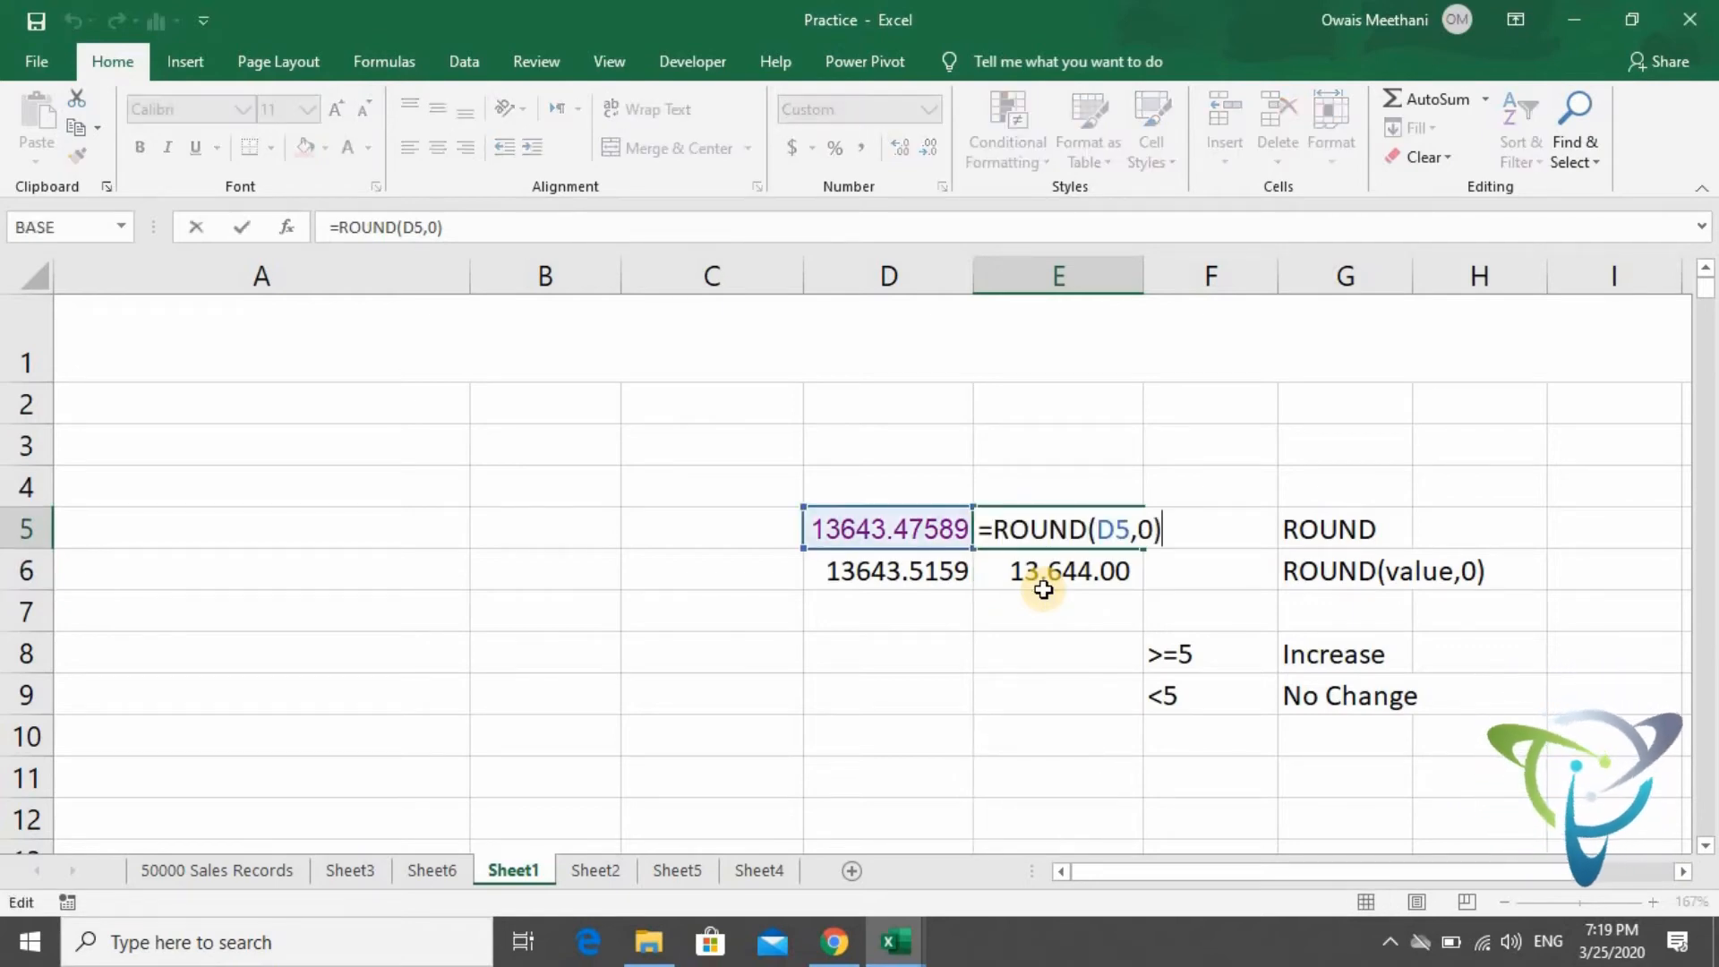
key("Left")
key("BackSpace")
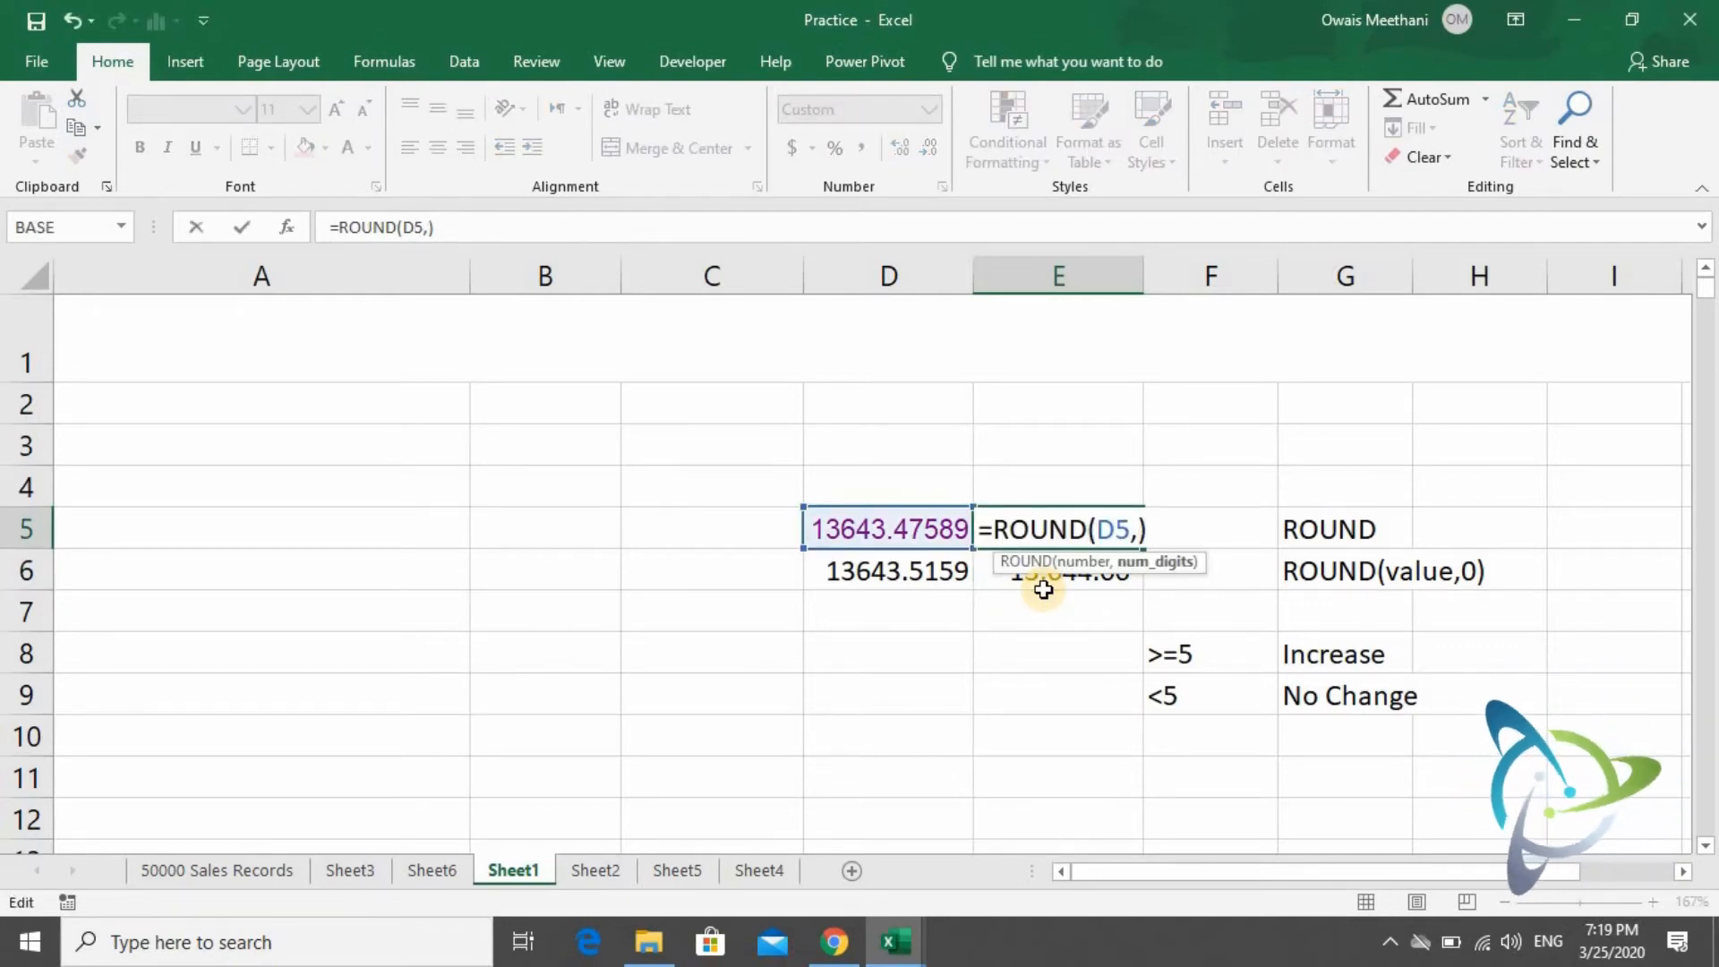
type("1")
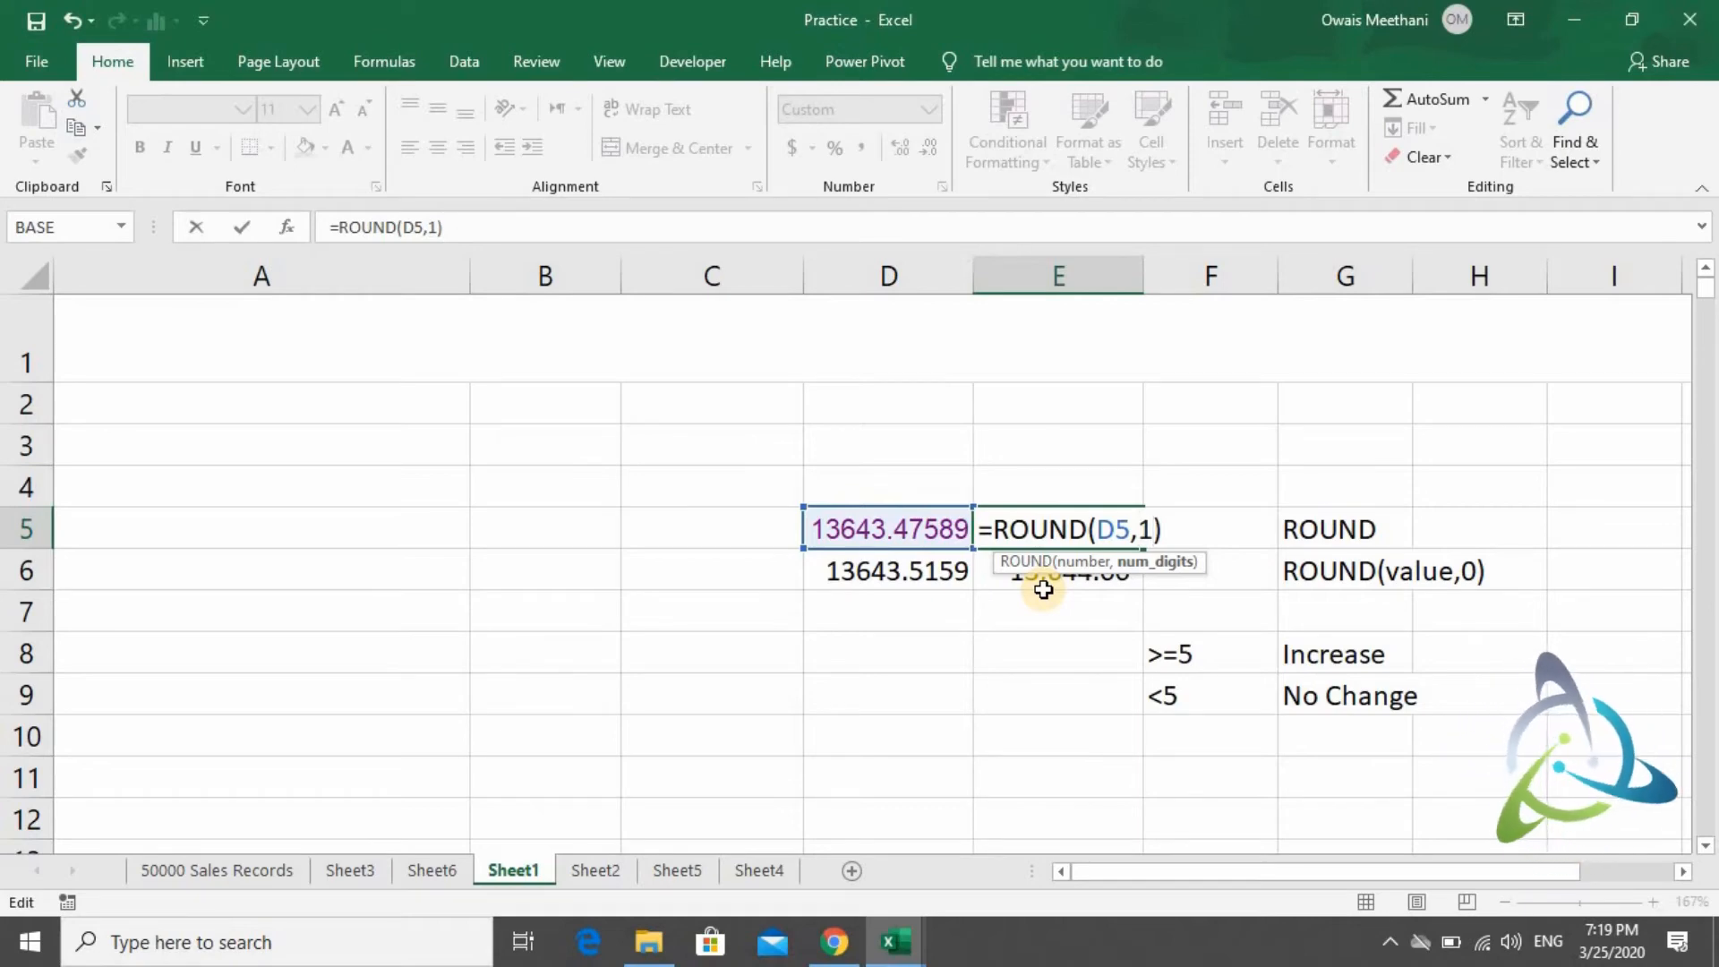
key("Return")
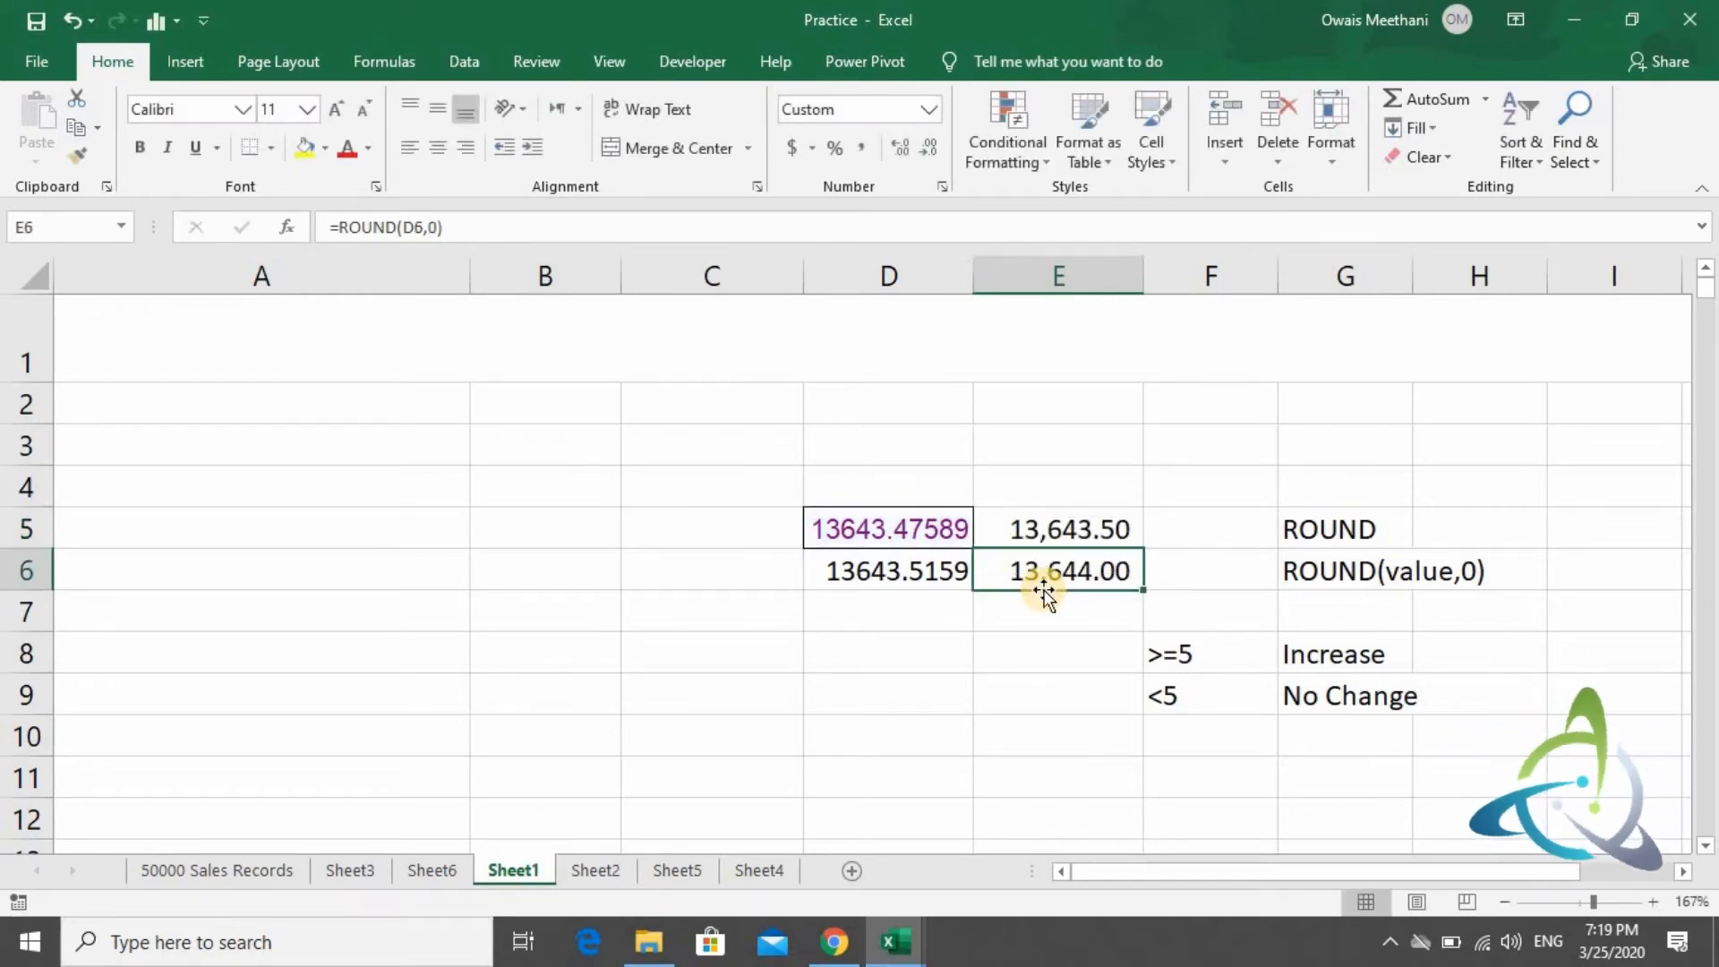
Change the formula in E6 to =ROUND(D6,1) so that D6 is rounded to one decimal.
key("Up")
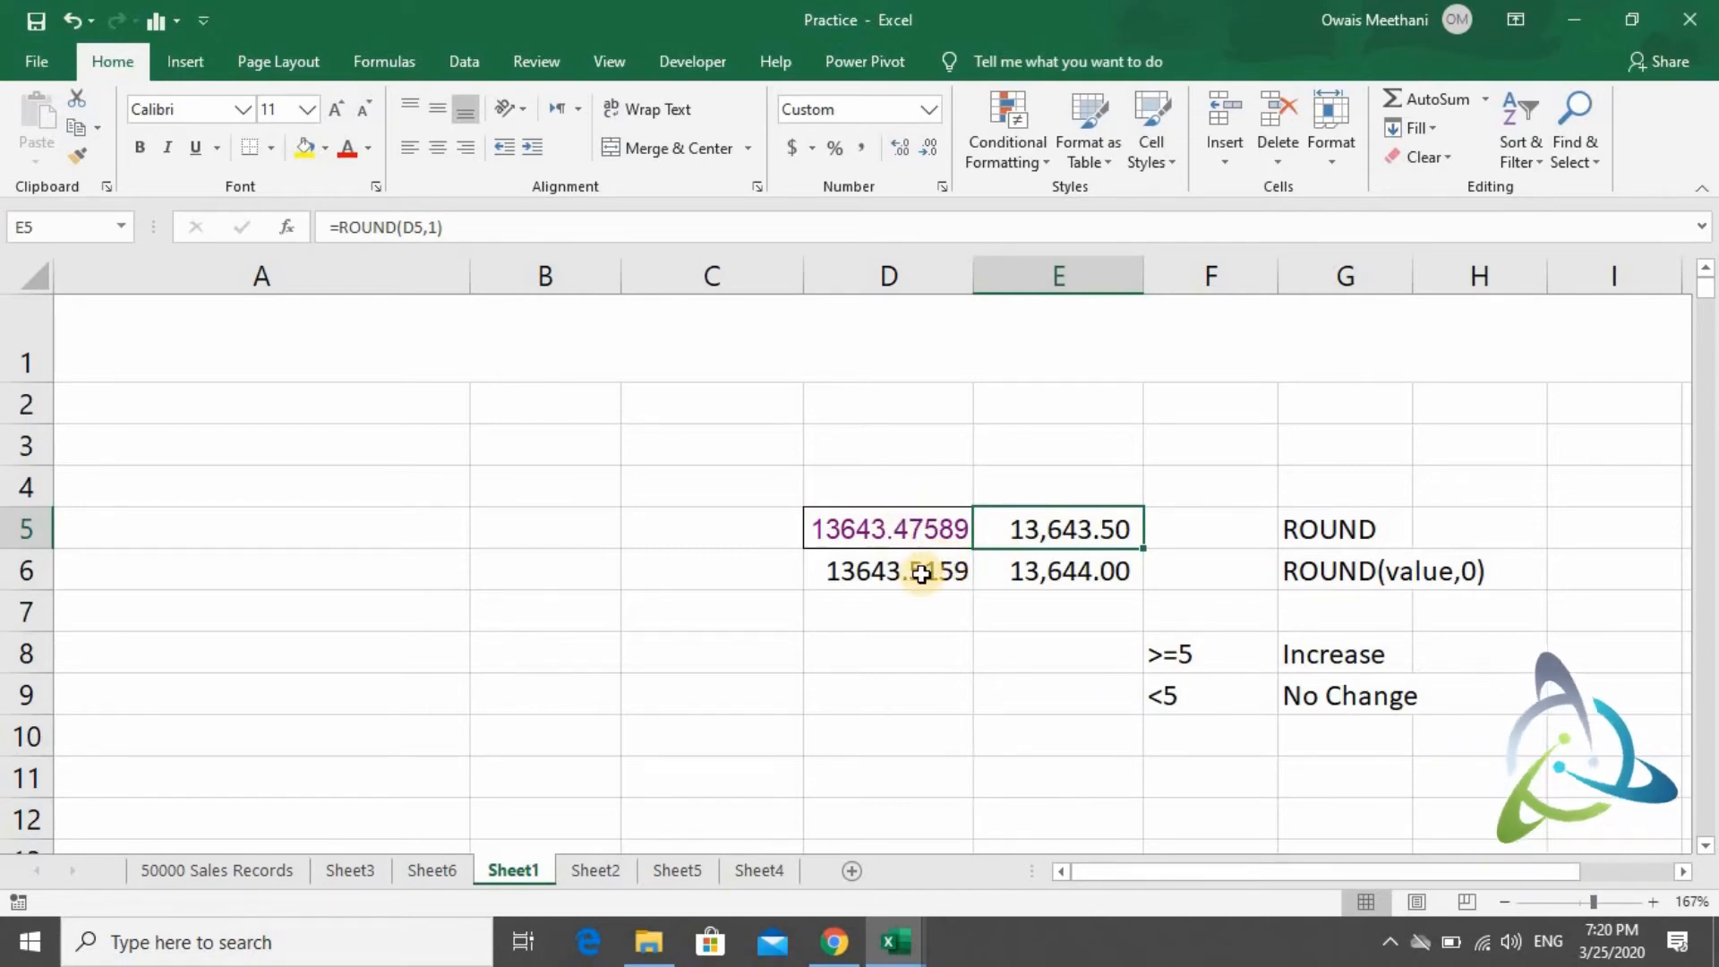
right_click(1043, 574)
left_click(1043, 574)
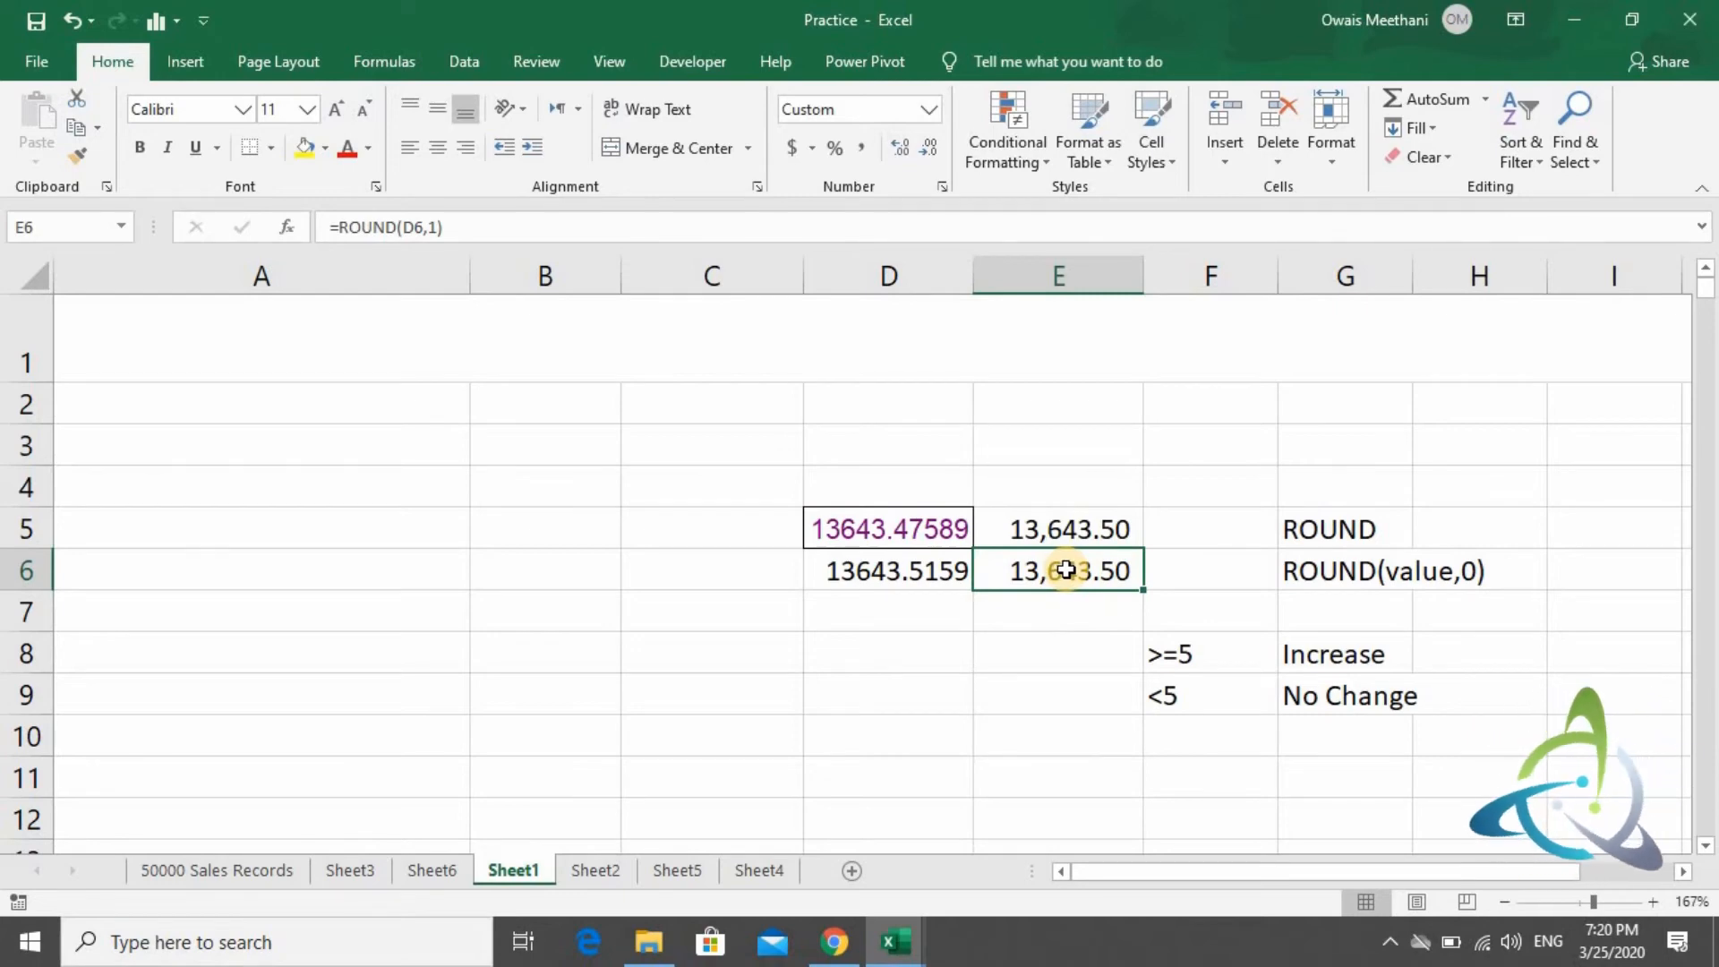
Change the formula in E5 to =ROUND(D5,2) so that D5 is rounded to two decimals.
key("Up")
key("F2")
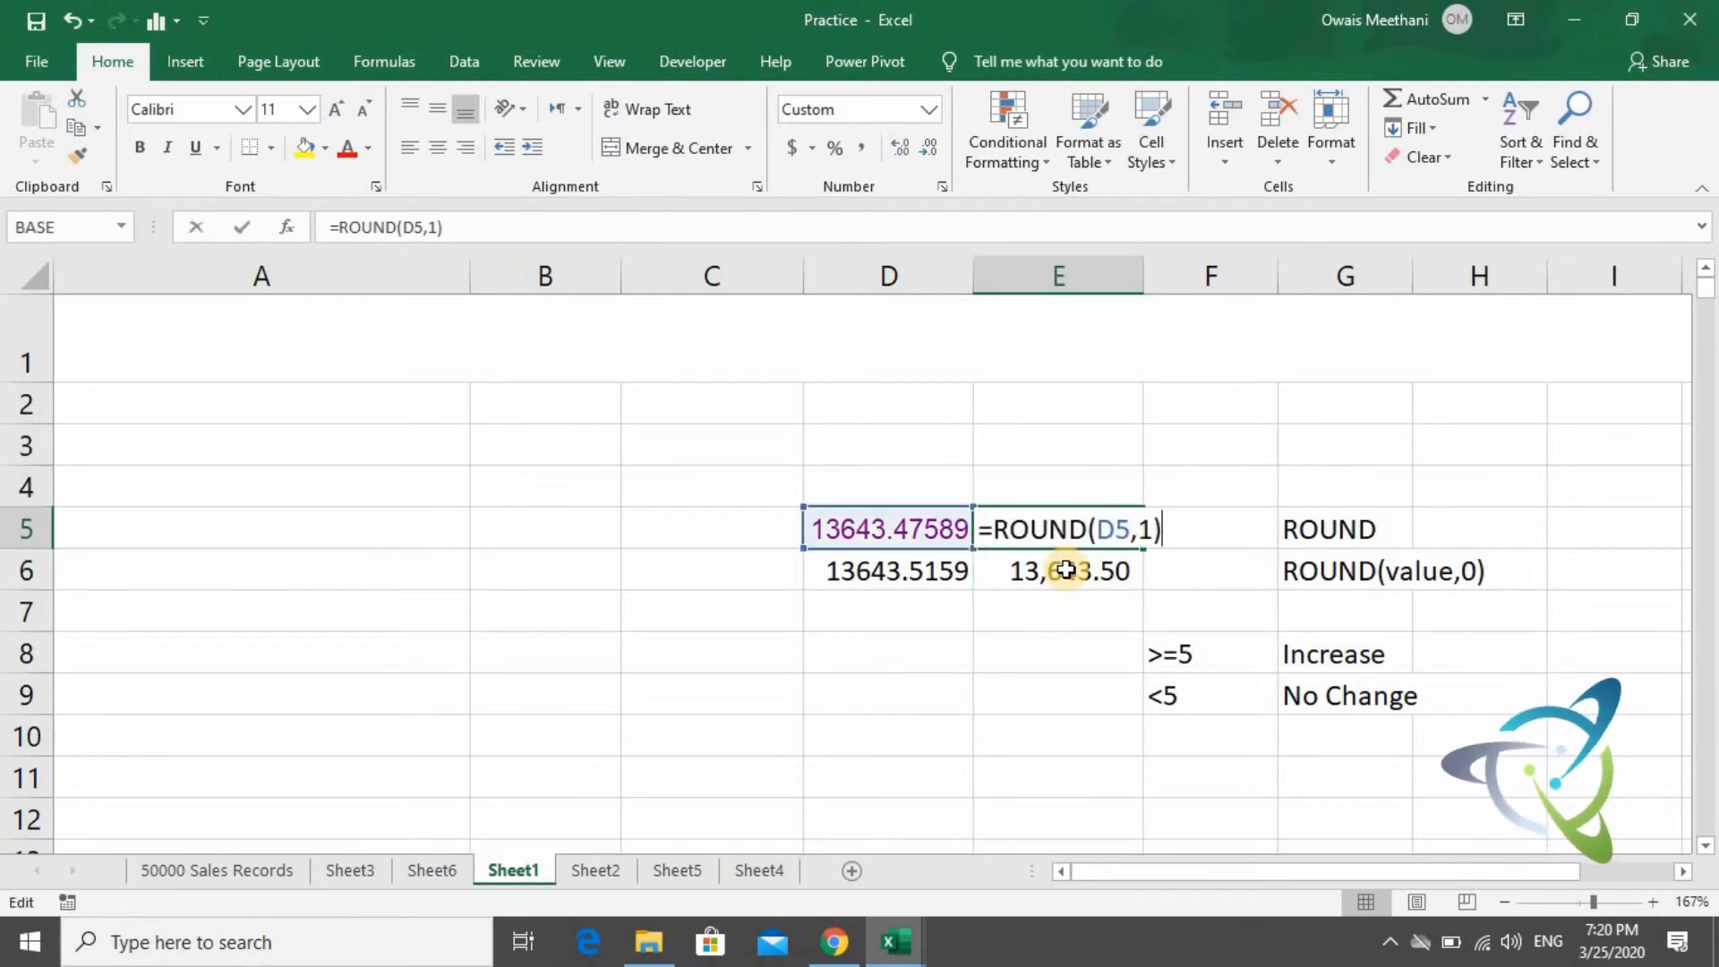
key("Left")
key("BackSpace")
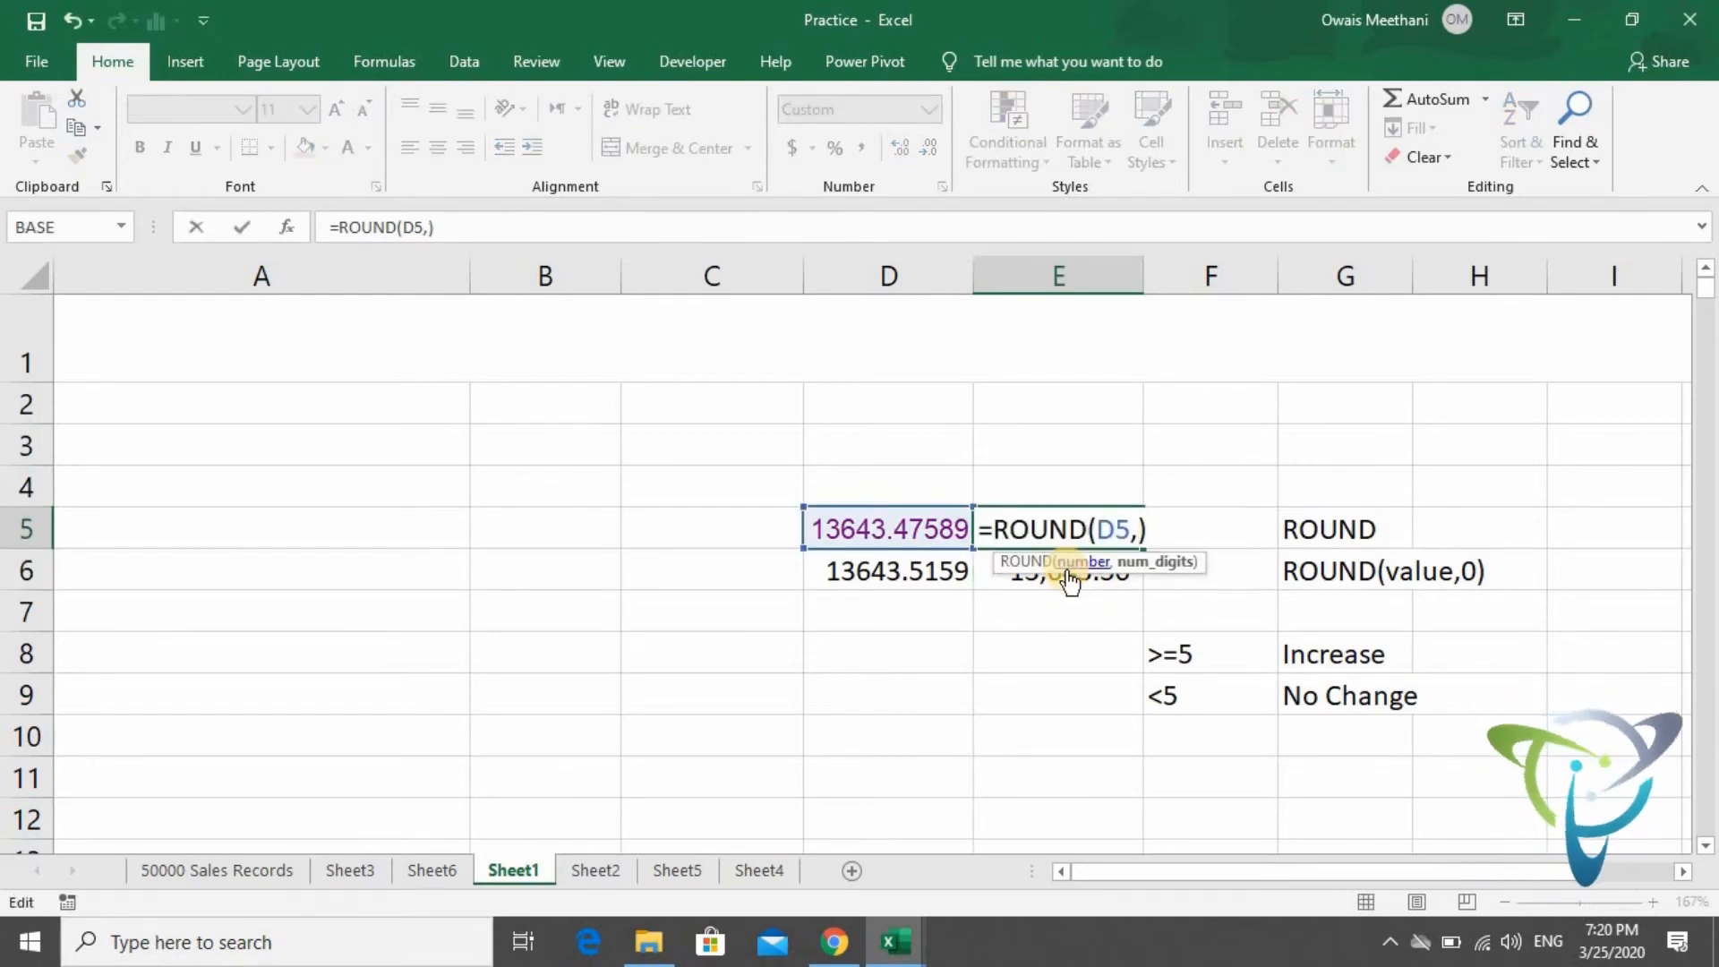
type("2")
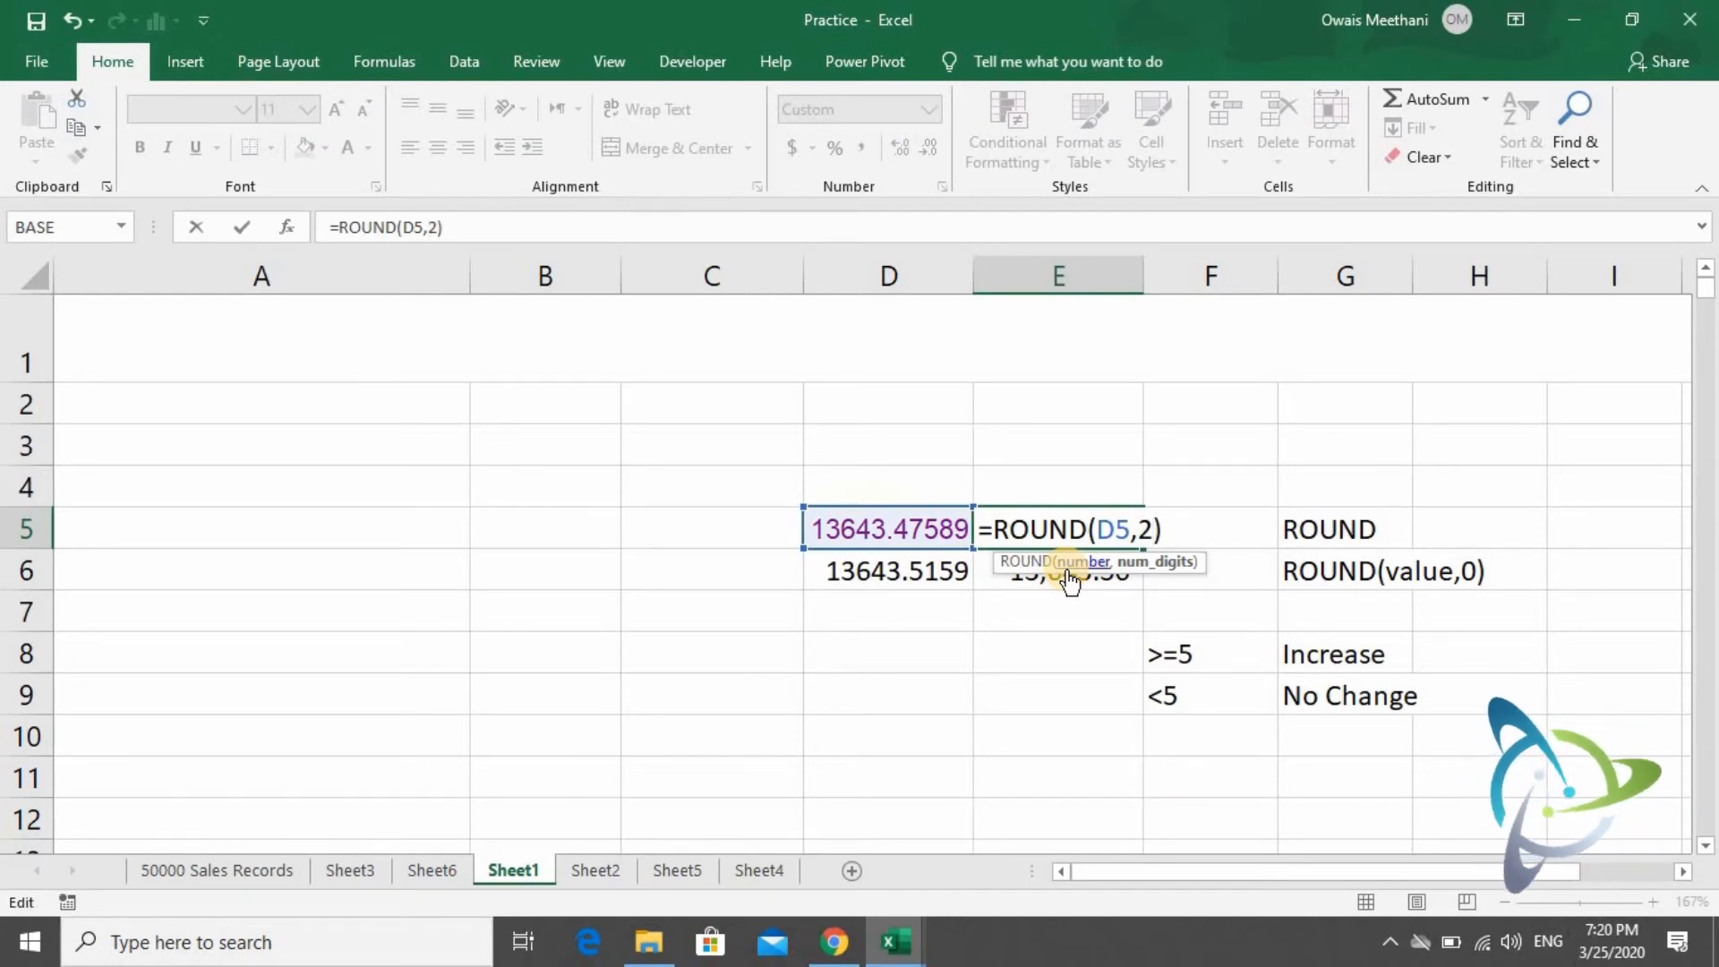
key("Return")
key("Up")
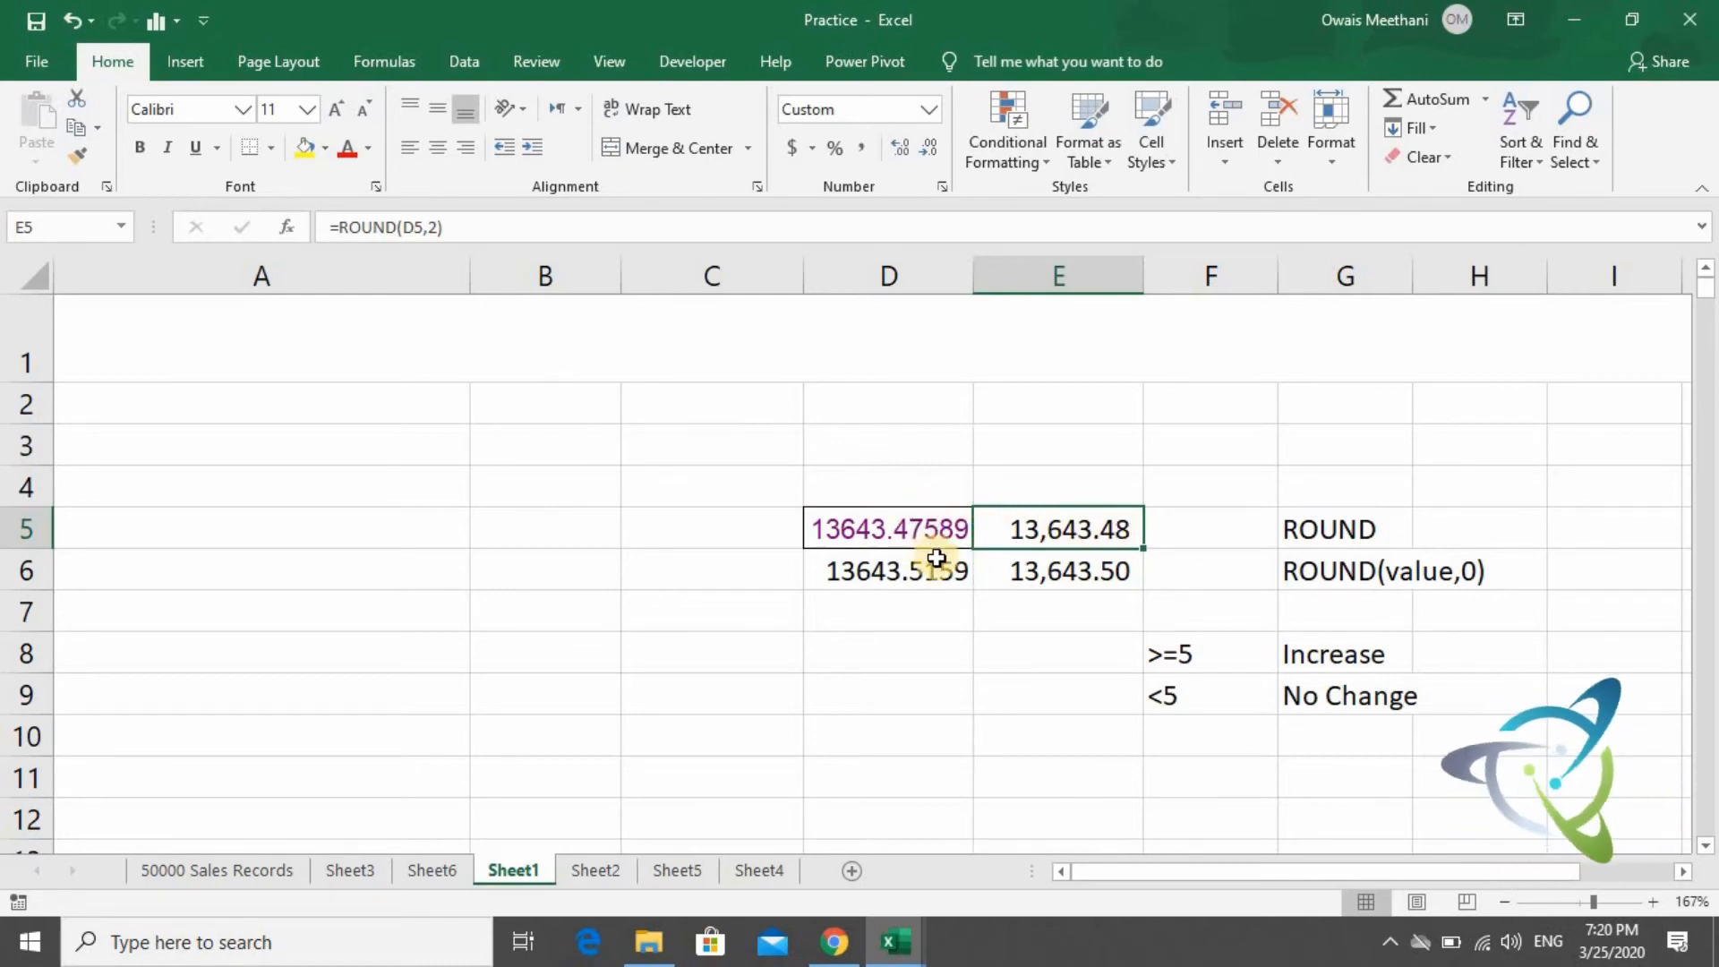
Change the third decimal of the number in D6 to 4, making it 13643.51489.
left_click(1116, 554)
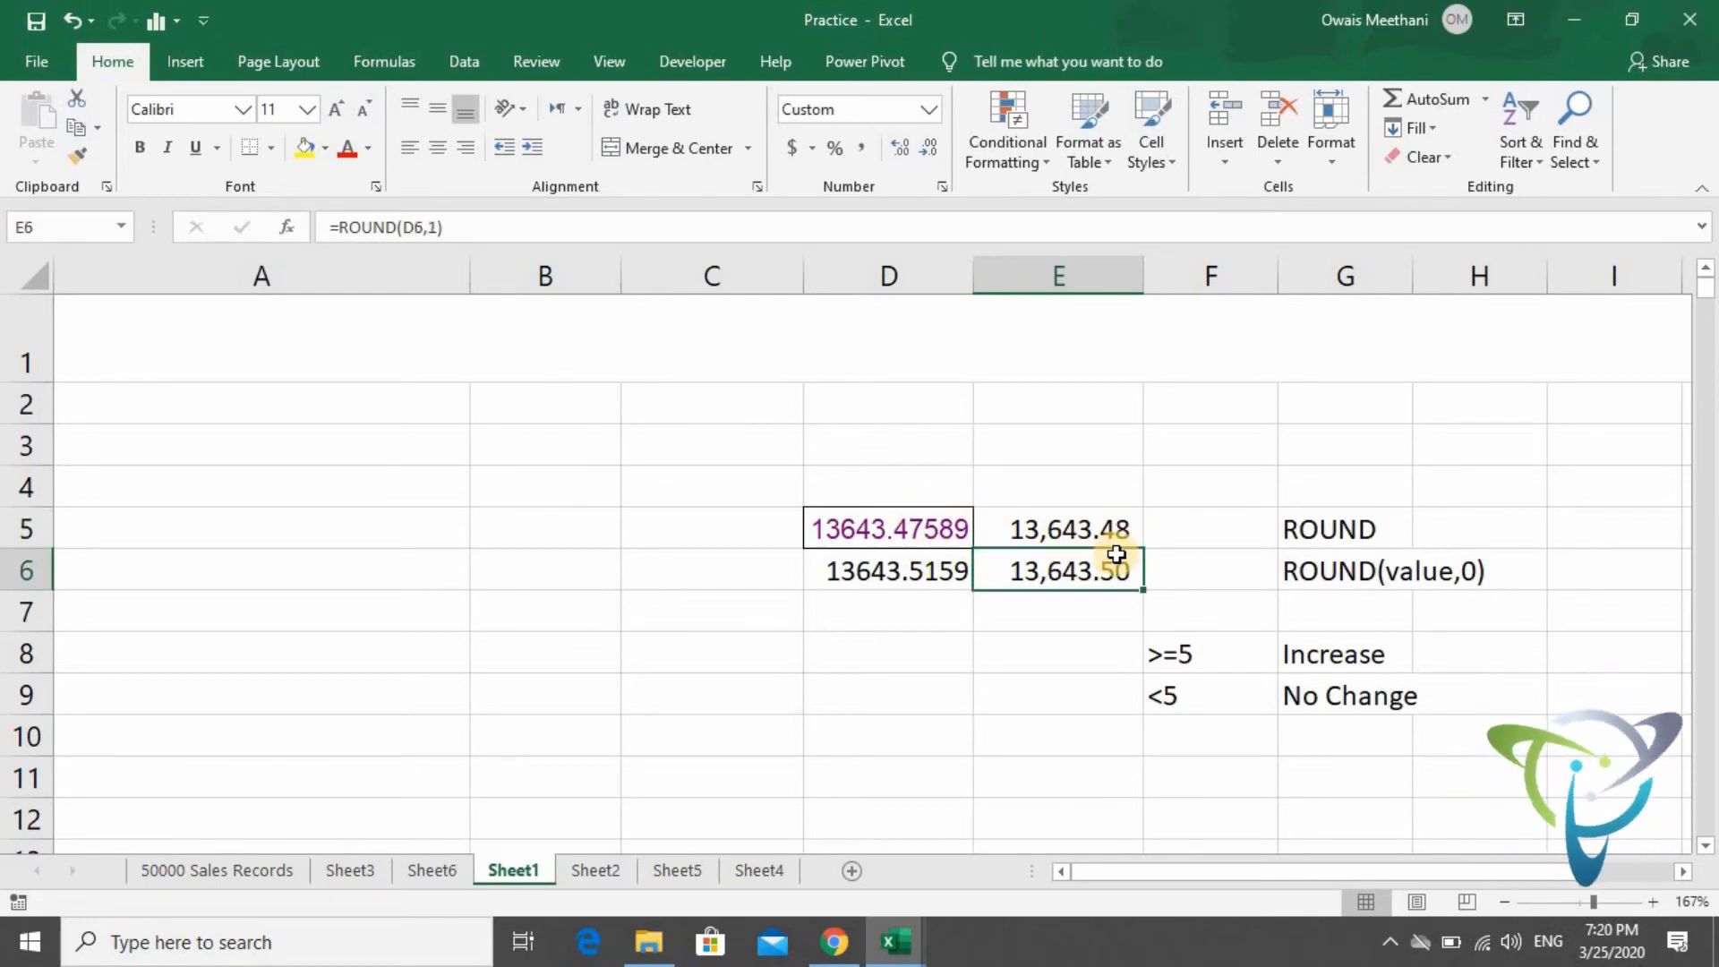
left_click(942, 570)
key("F2")
key("Left")
key("Left")
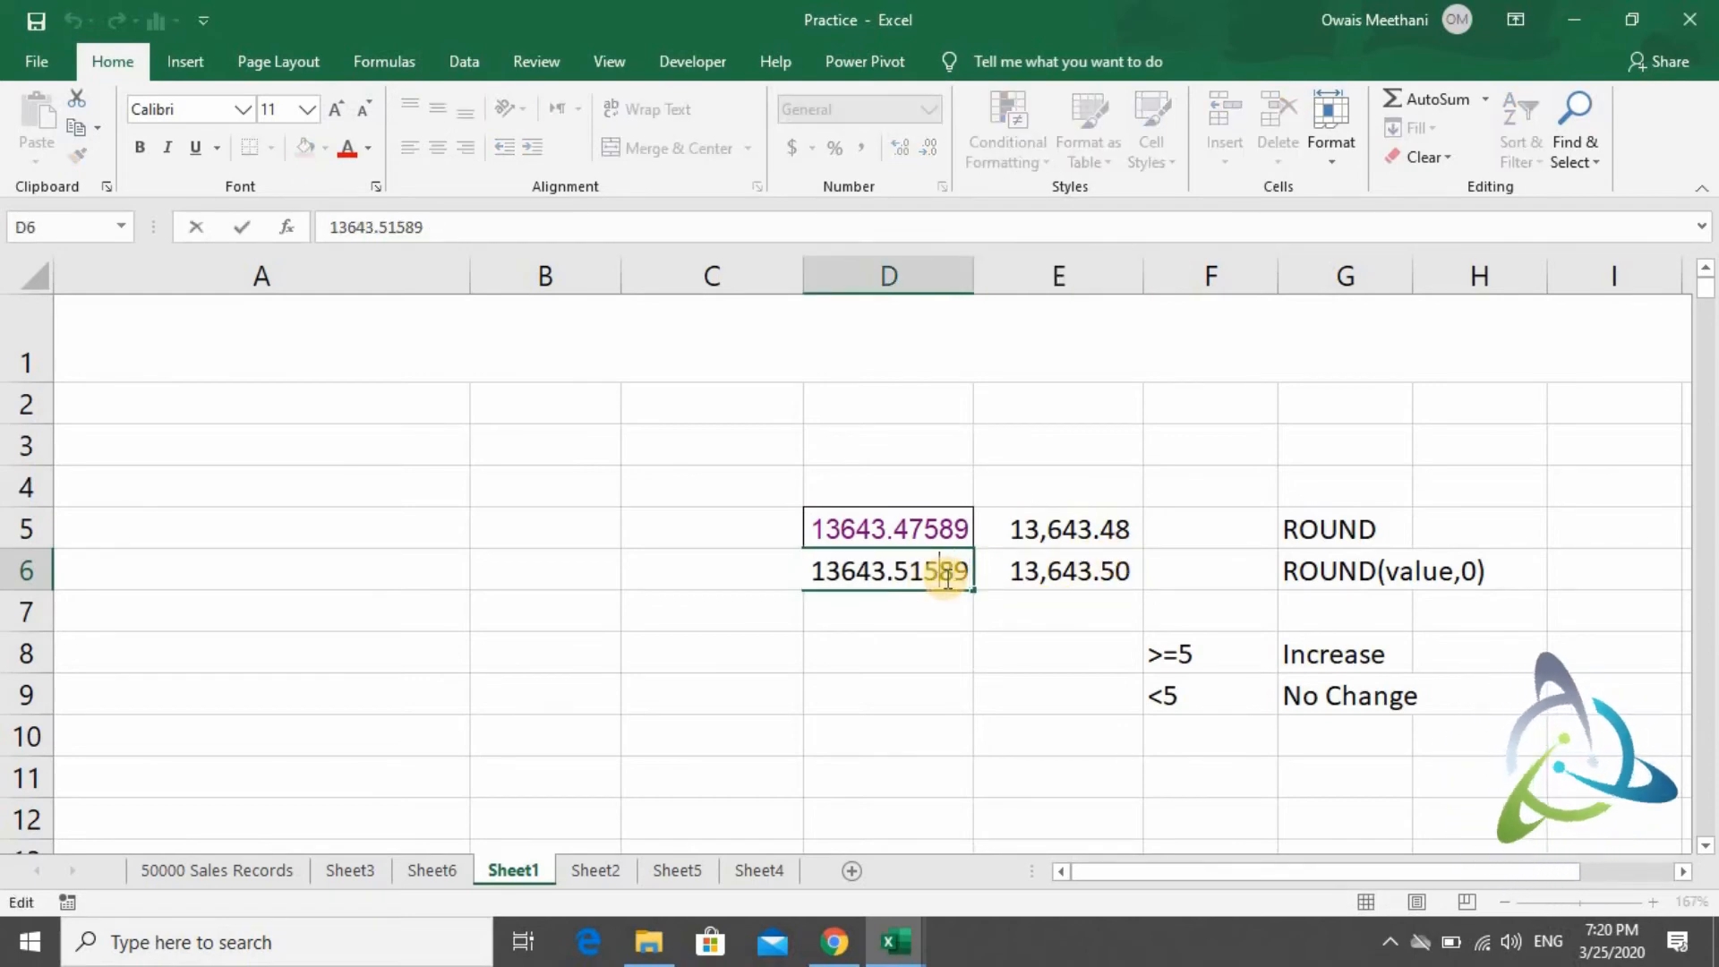
key("BackSpace")
key("Return")
key("Up")
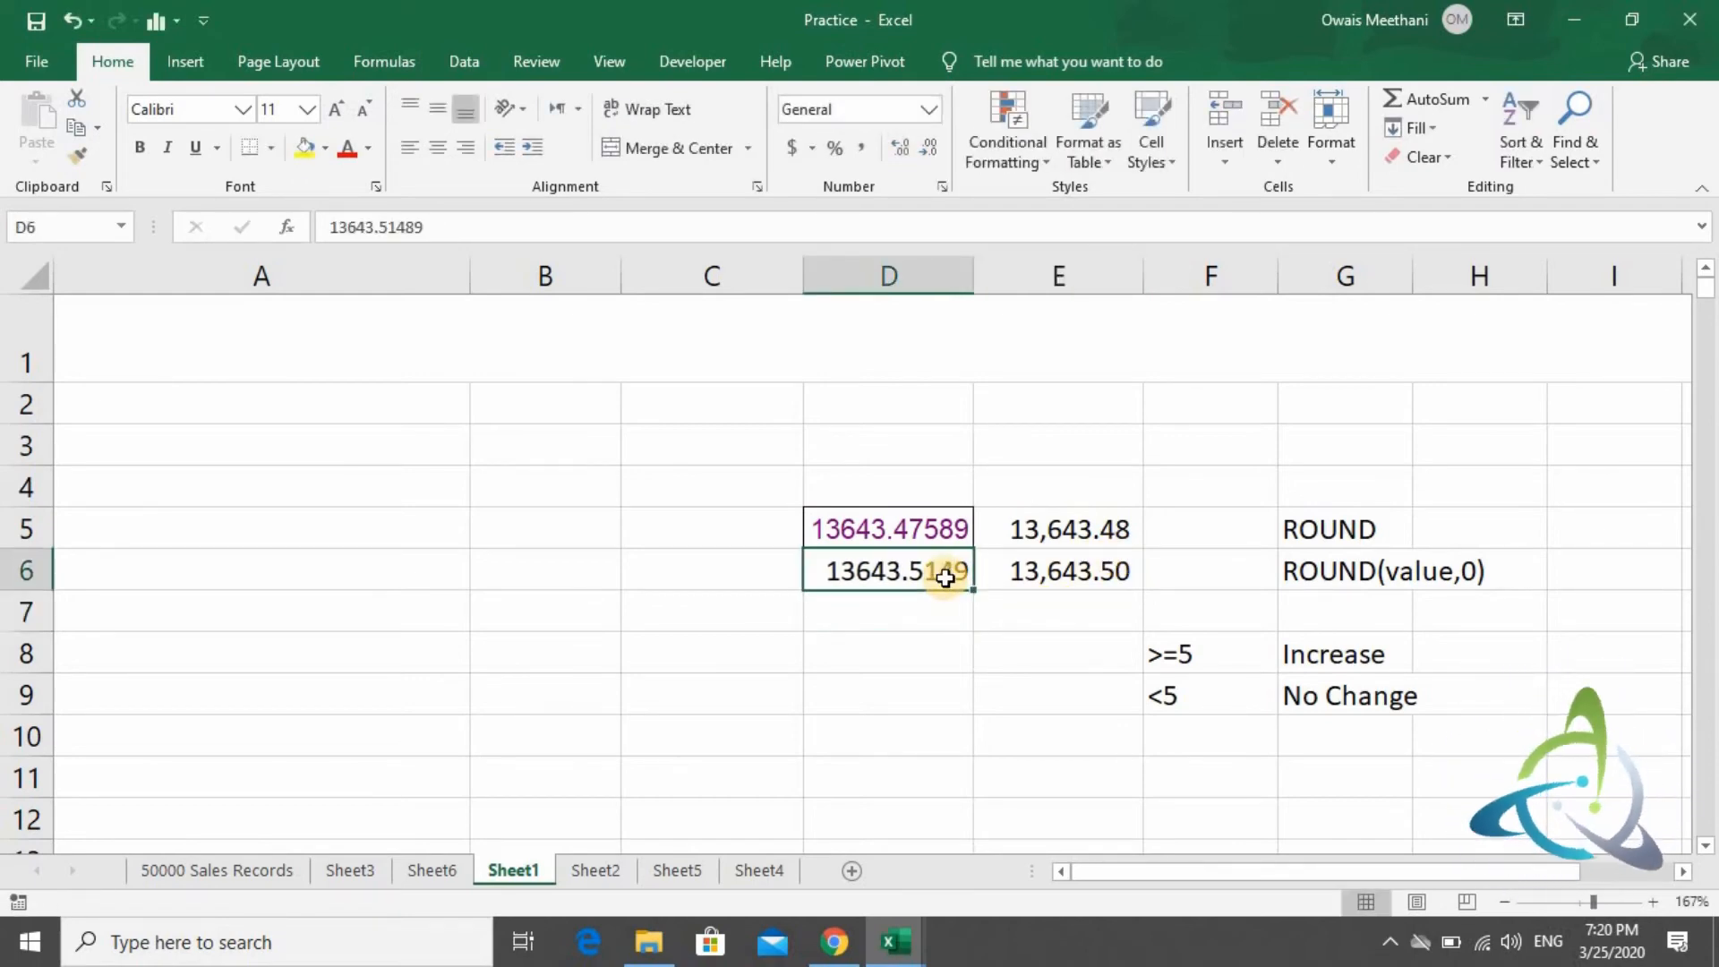
Change the formula in E6 to =ROUND(D6,2) so that D6 is rounded to two decimals.
key("Right")
key("F2")
key("Left")
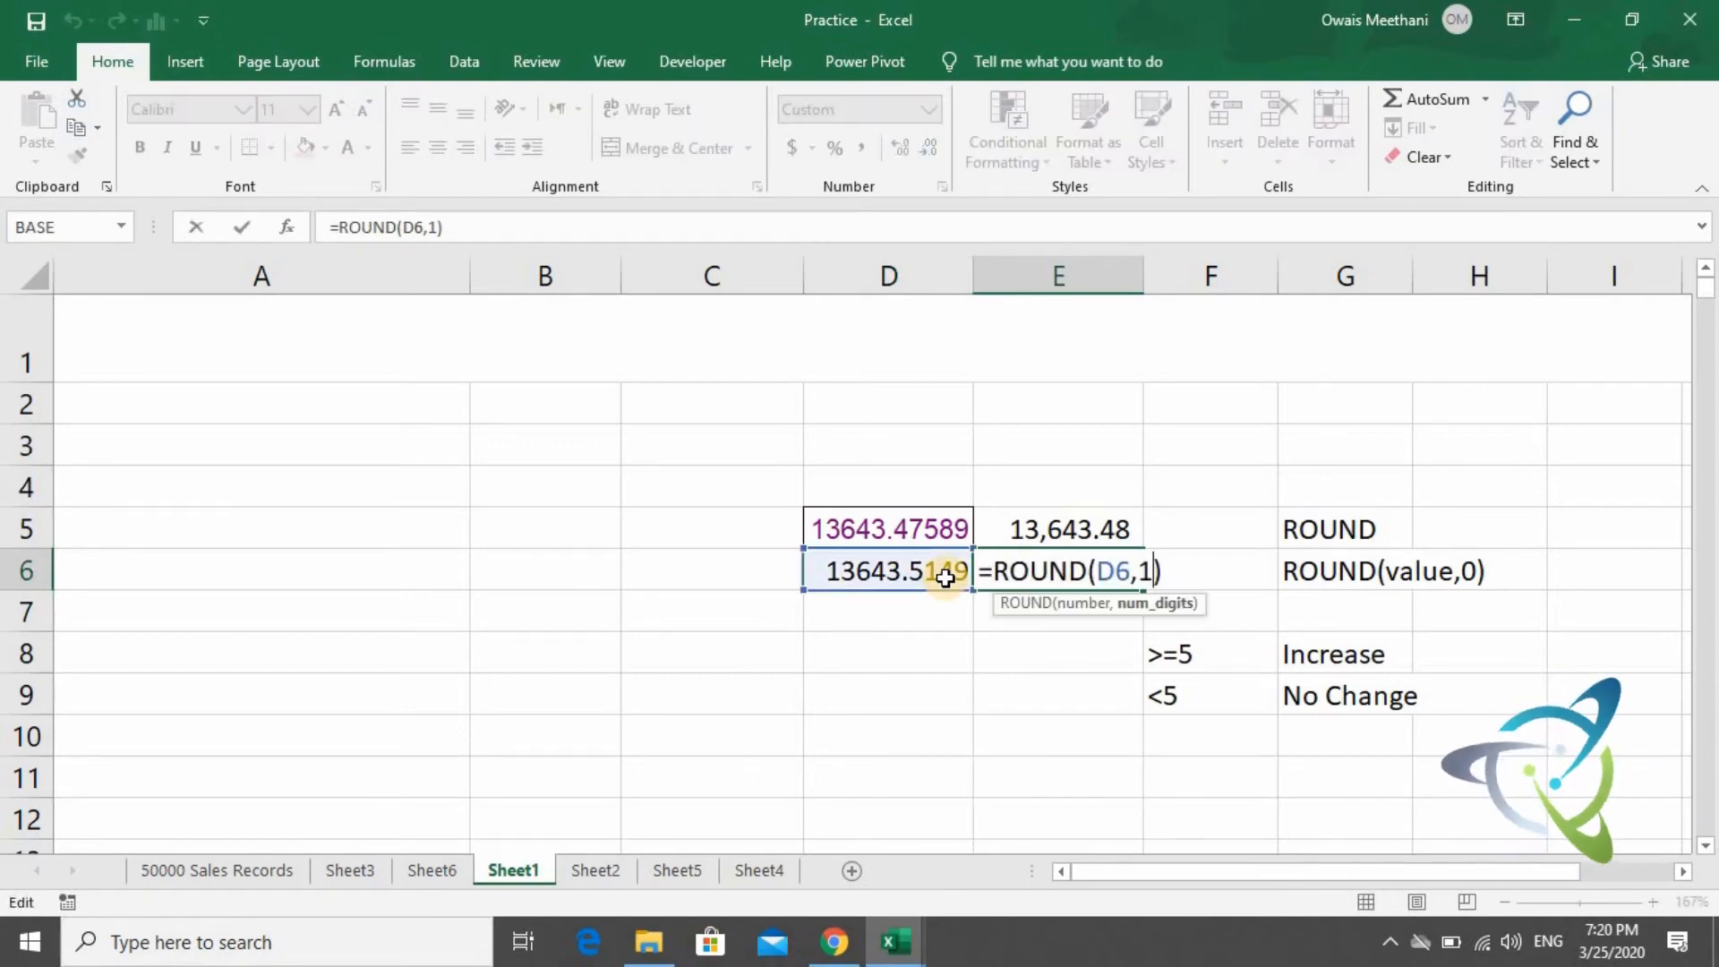
key("BackSpace")
type("2")
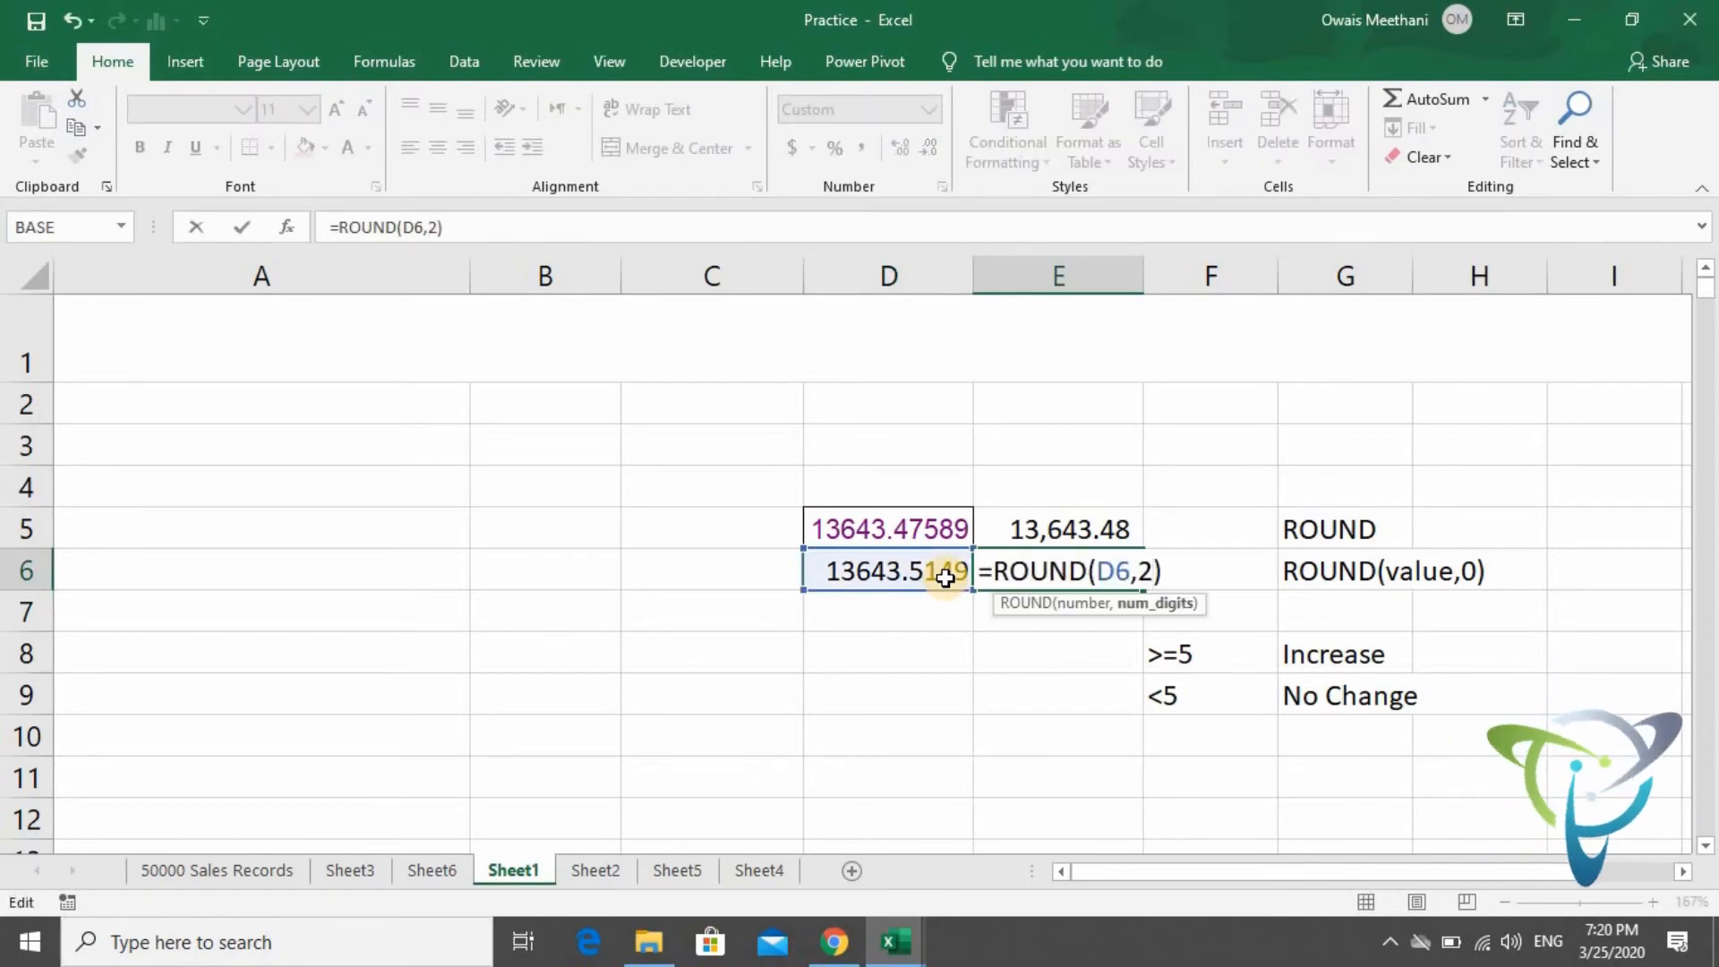
key("Return")
key("Up")
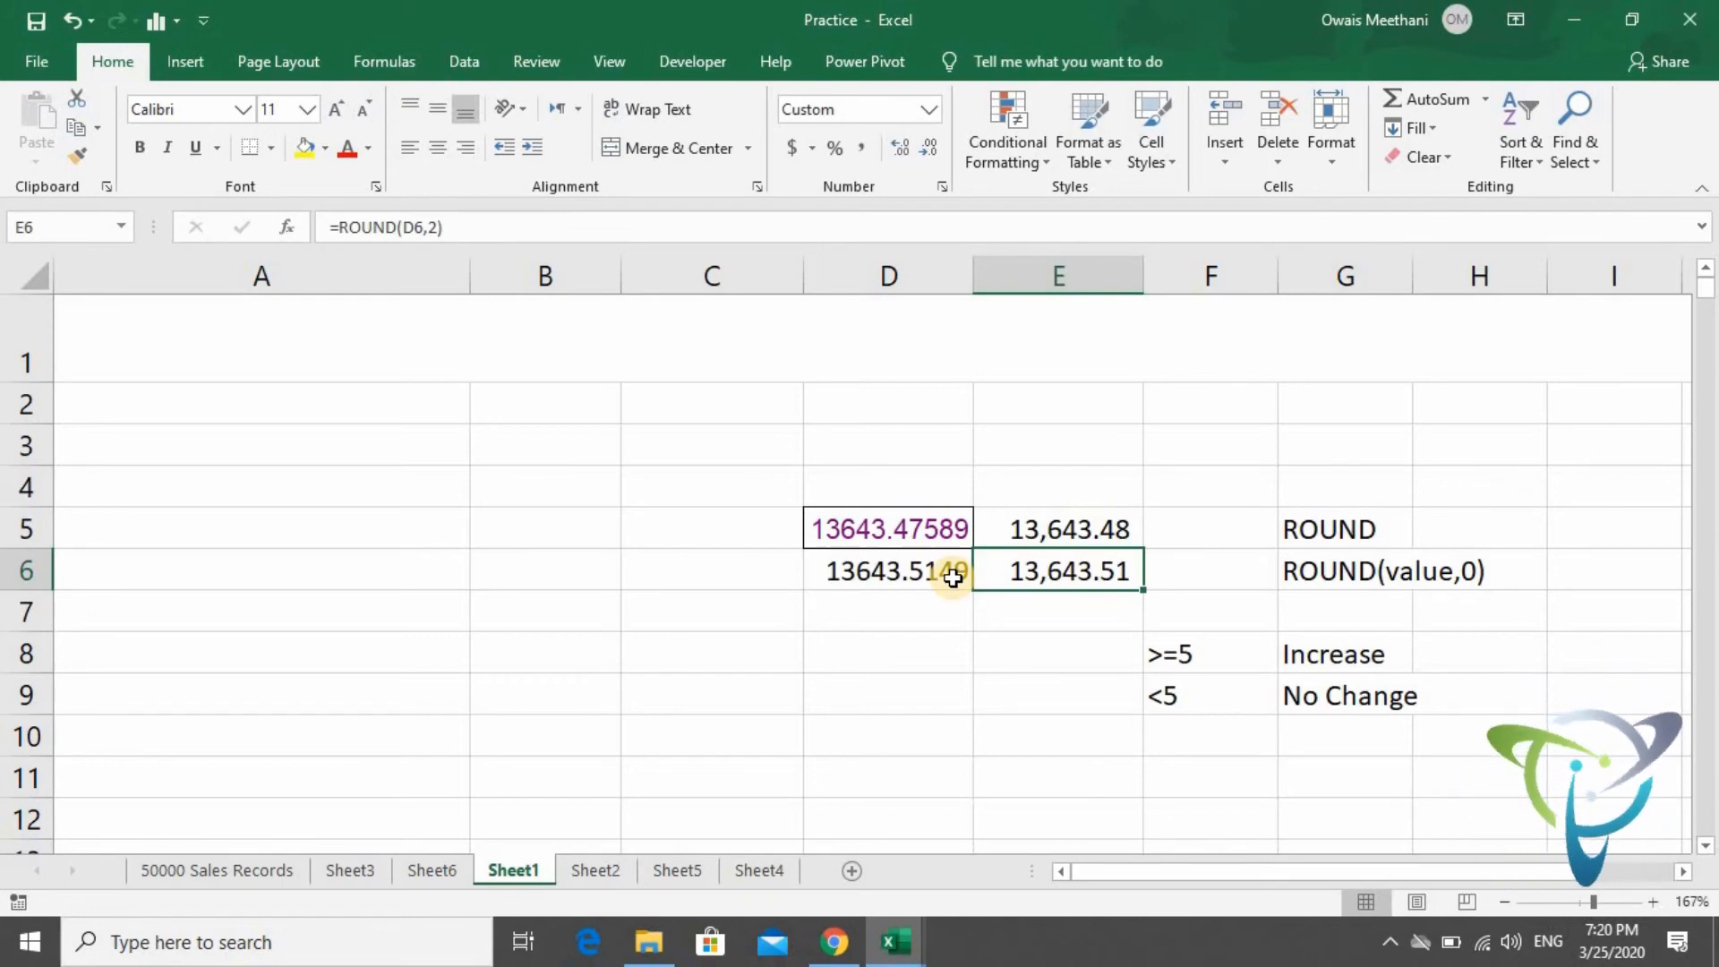
Replace the formula in E5 with =ROUND(D5,0) to round D5 to zero decimals.
key("Up")
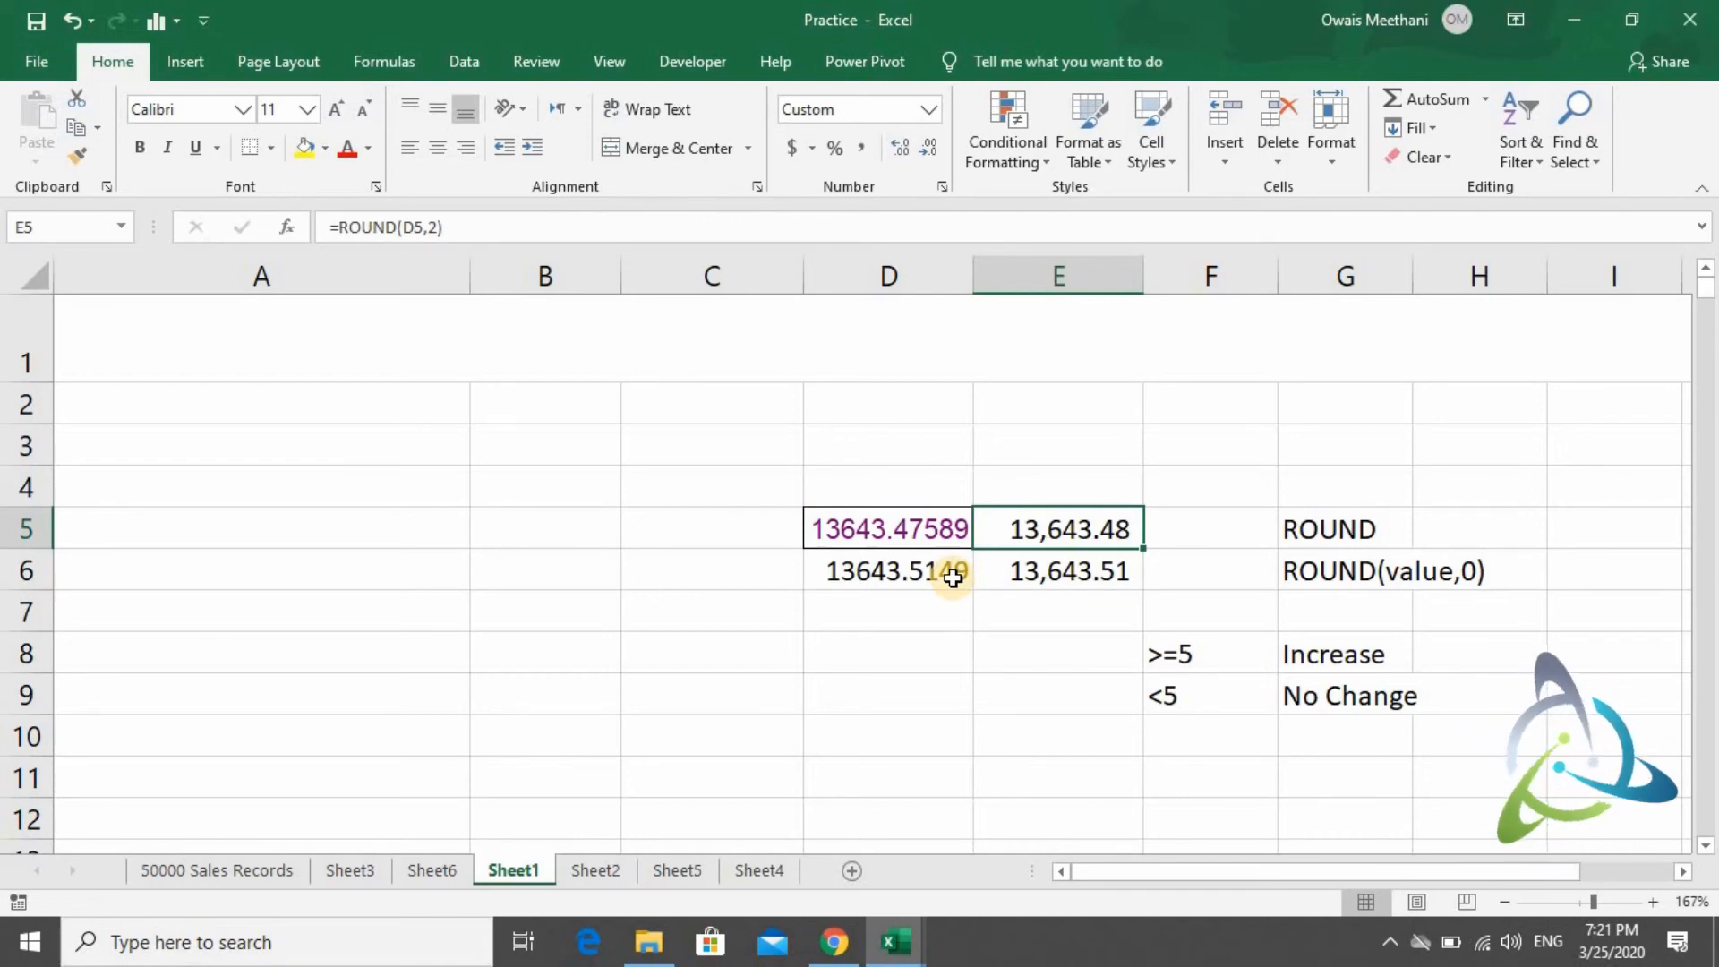
type("=round")
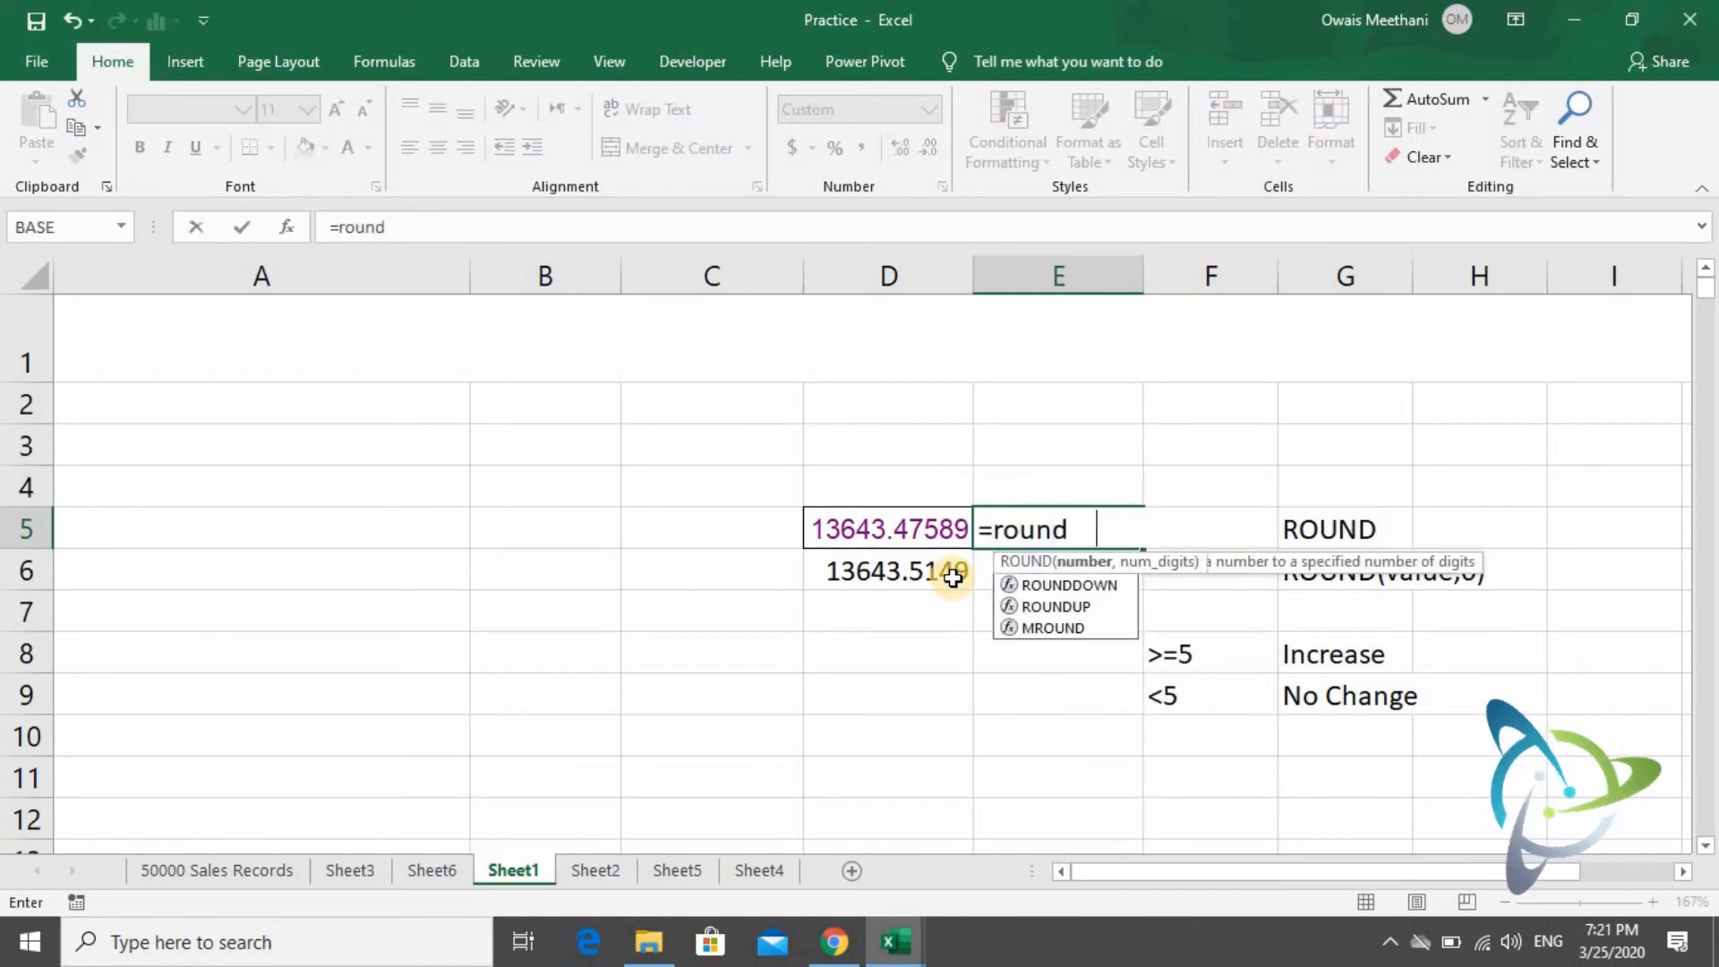
key("Tab")
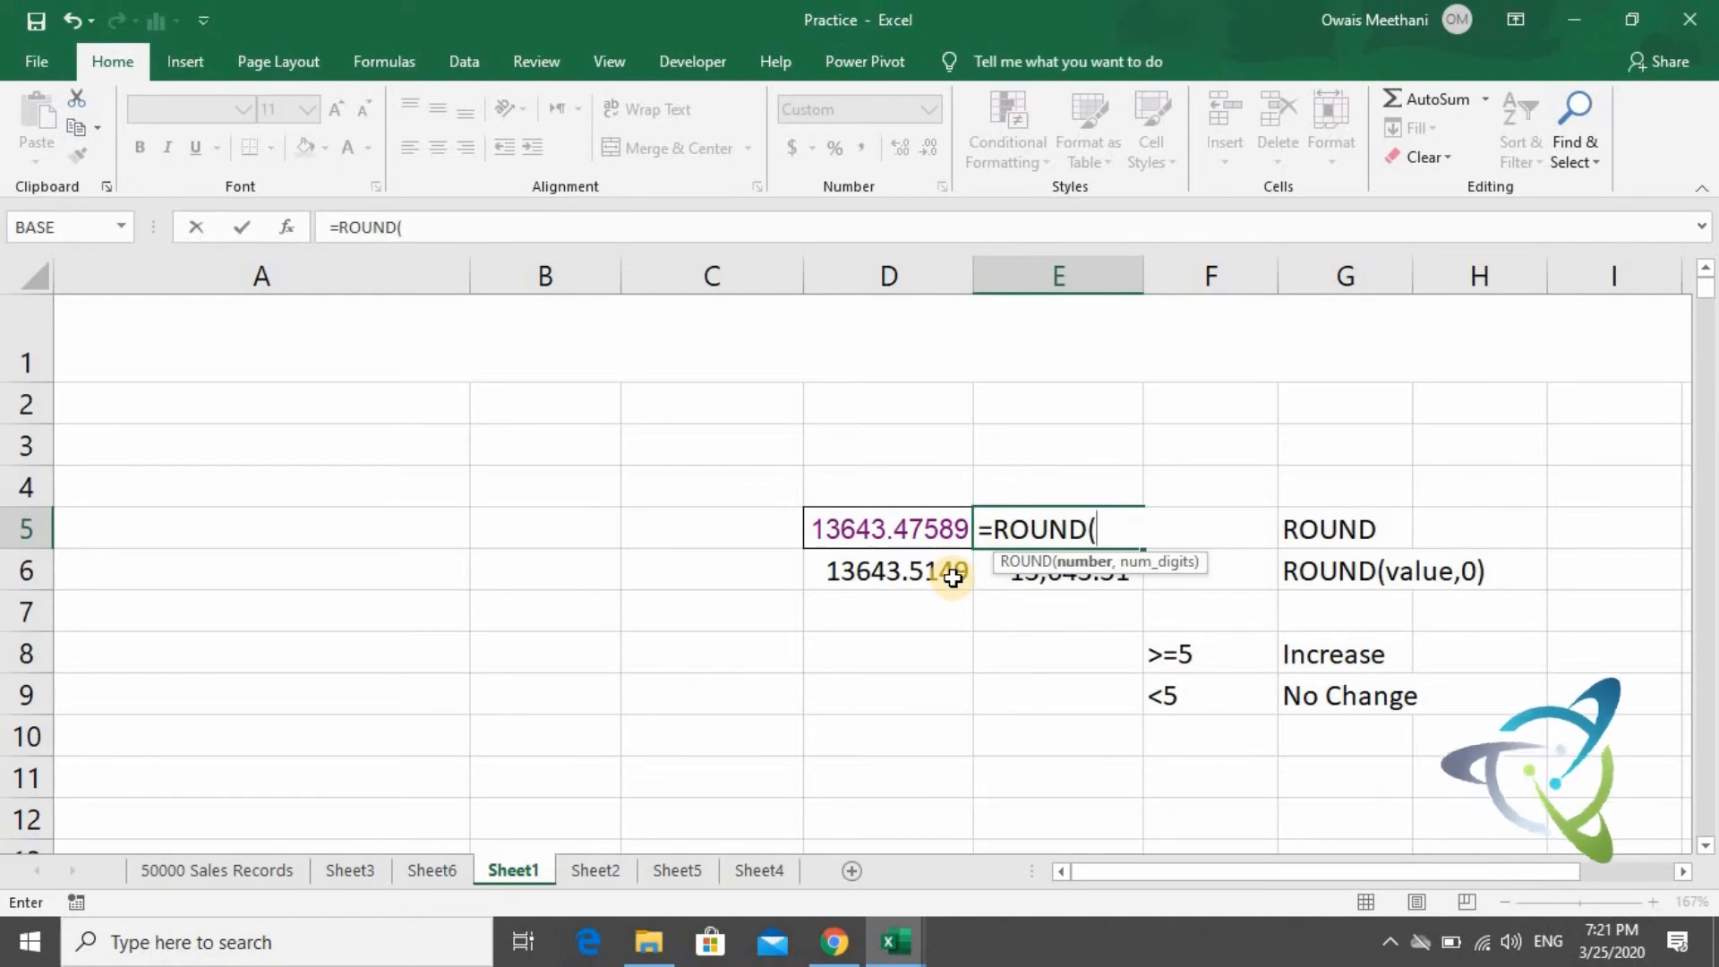
key("Left")
type(",")
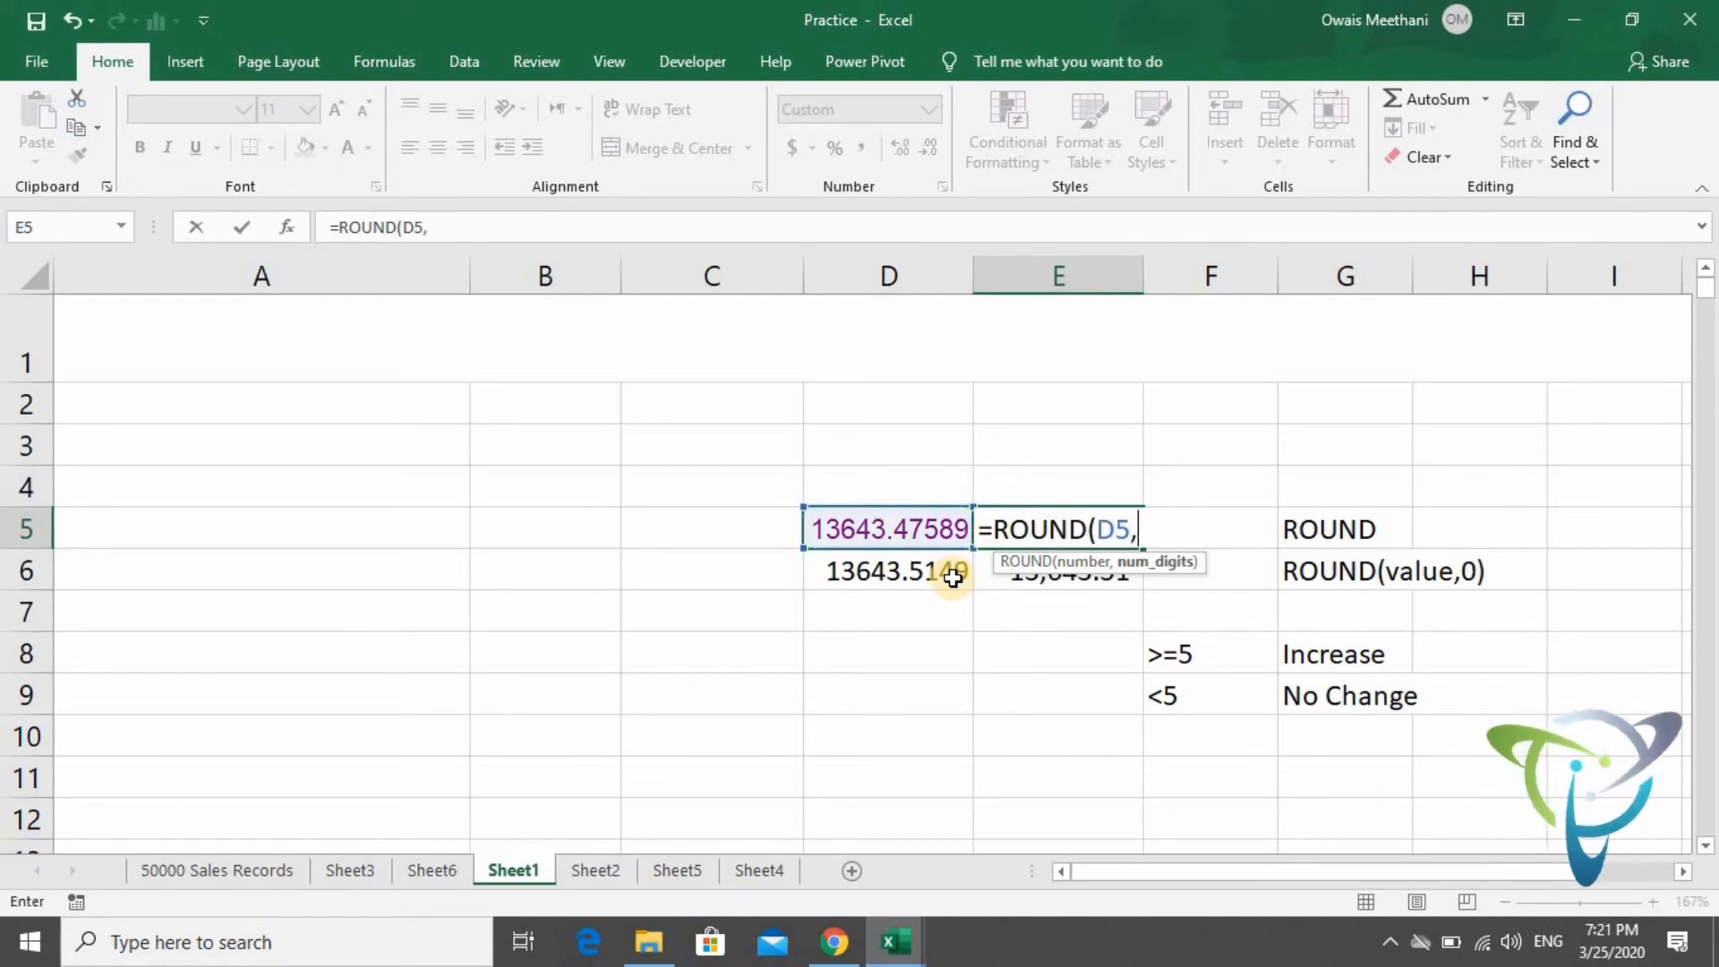
type("-1)")
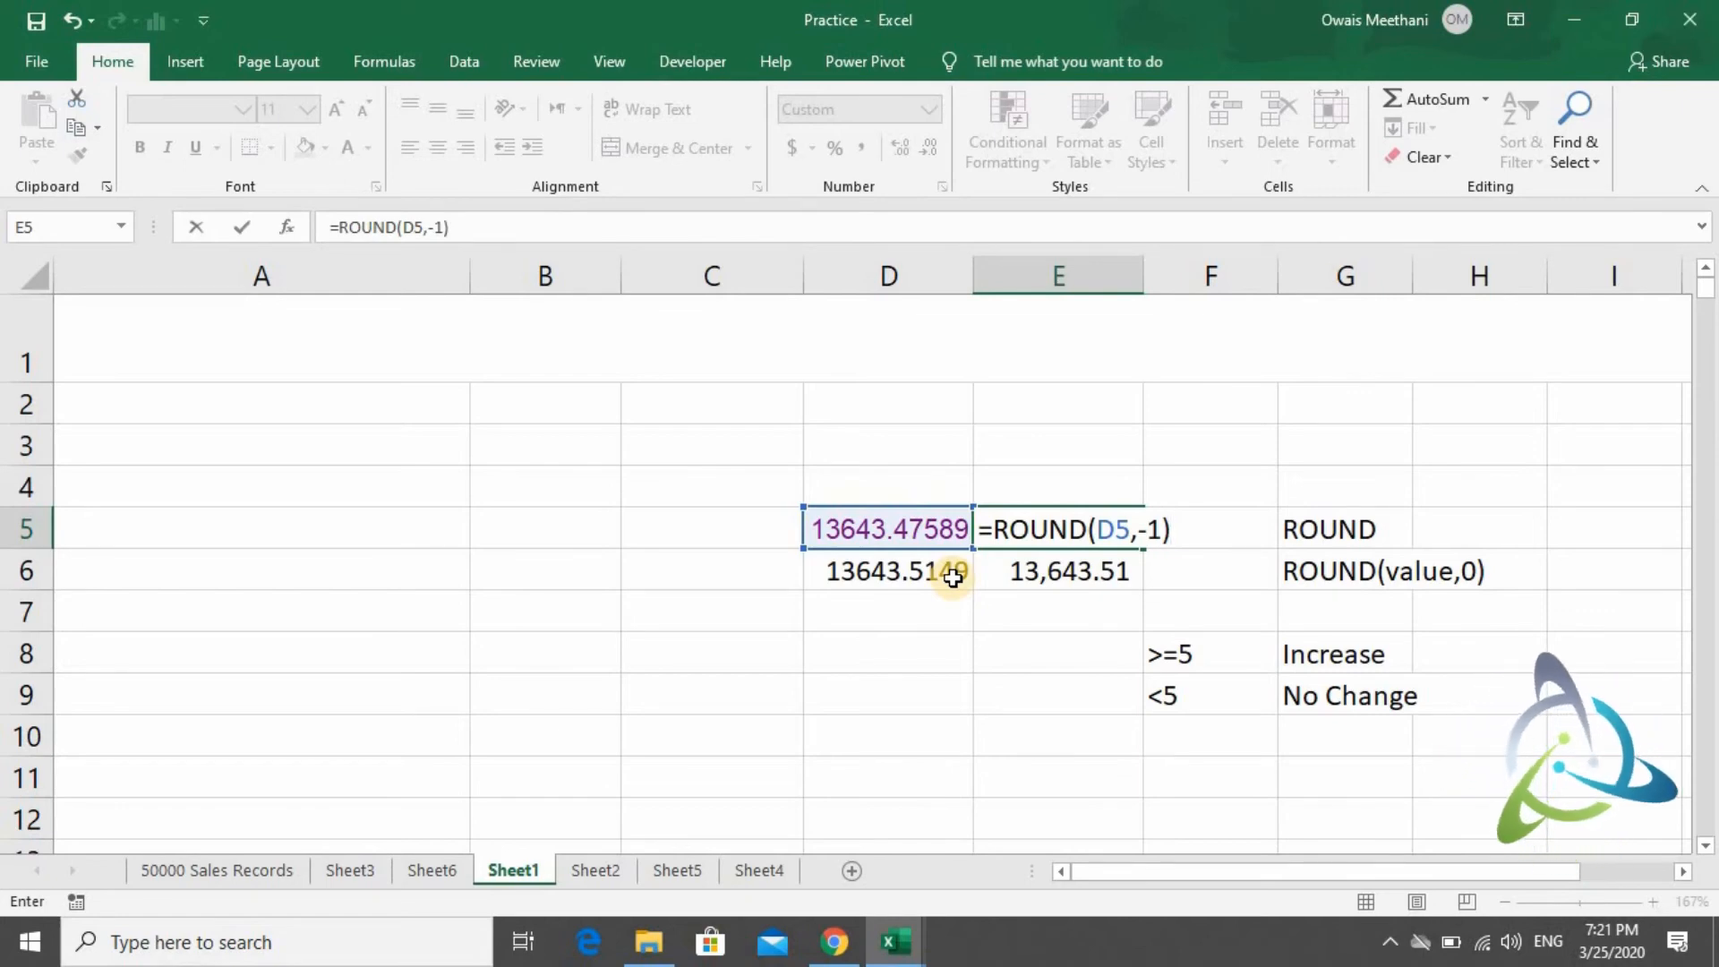
key("BackSpace")
key("BackSpace")
key("BackSpace")
type("0)")
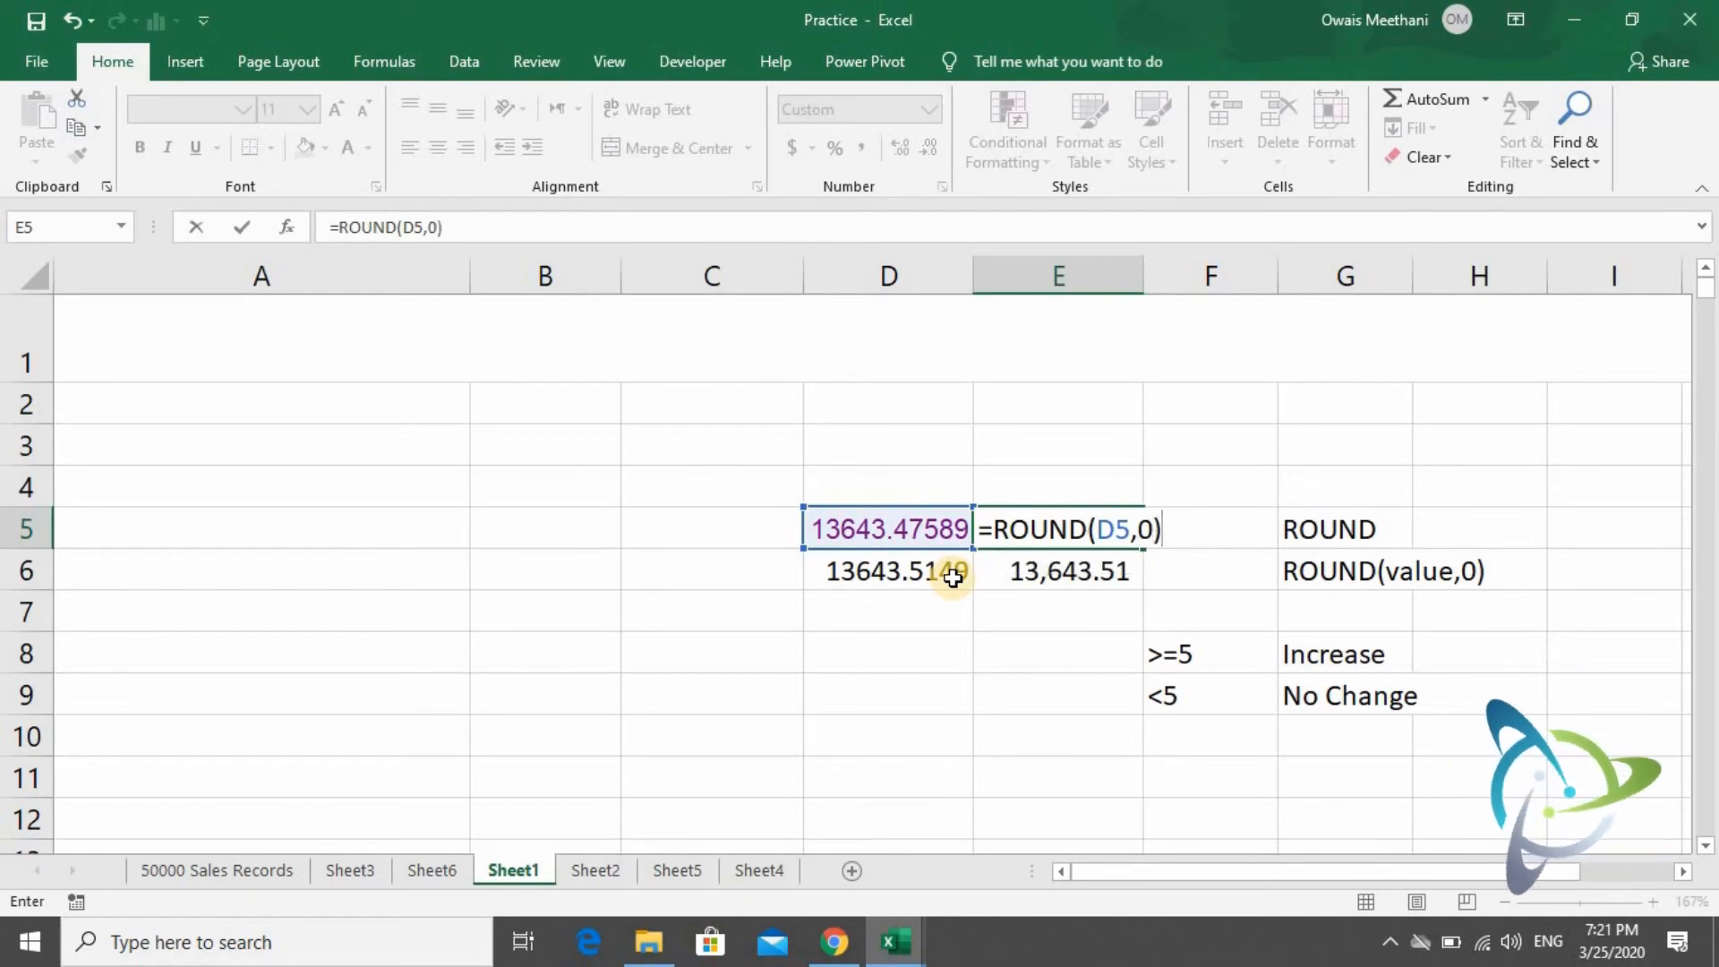
key("Return")
key("Up")
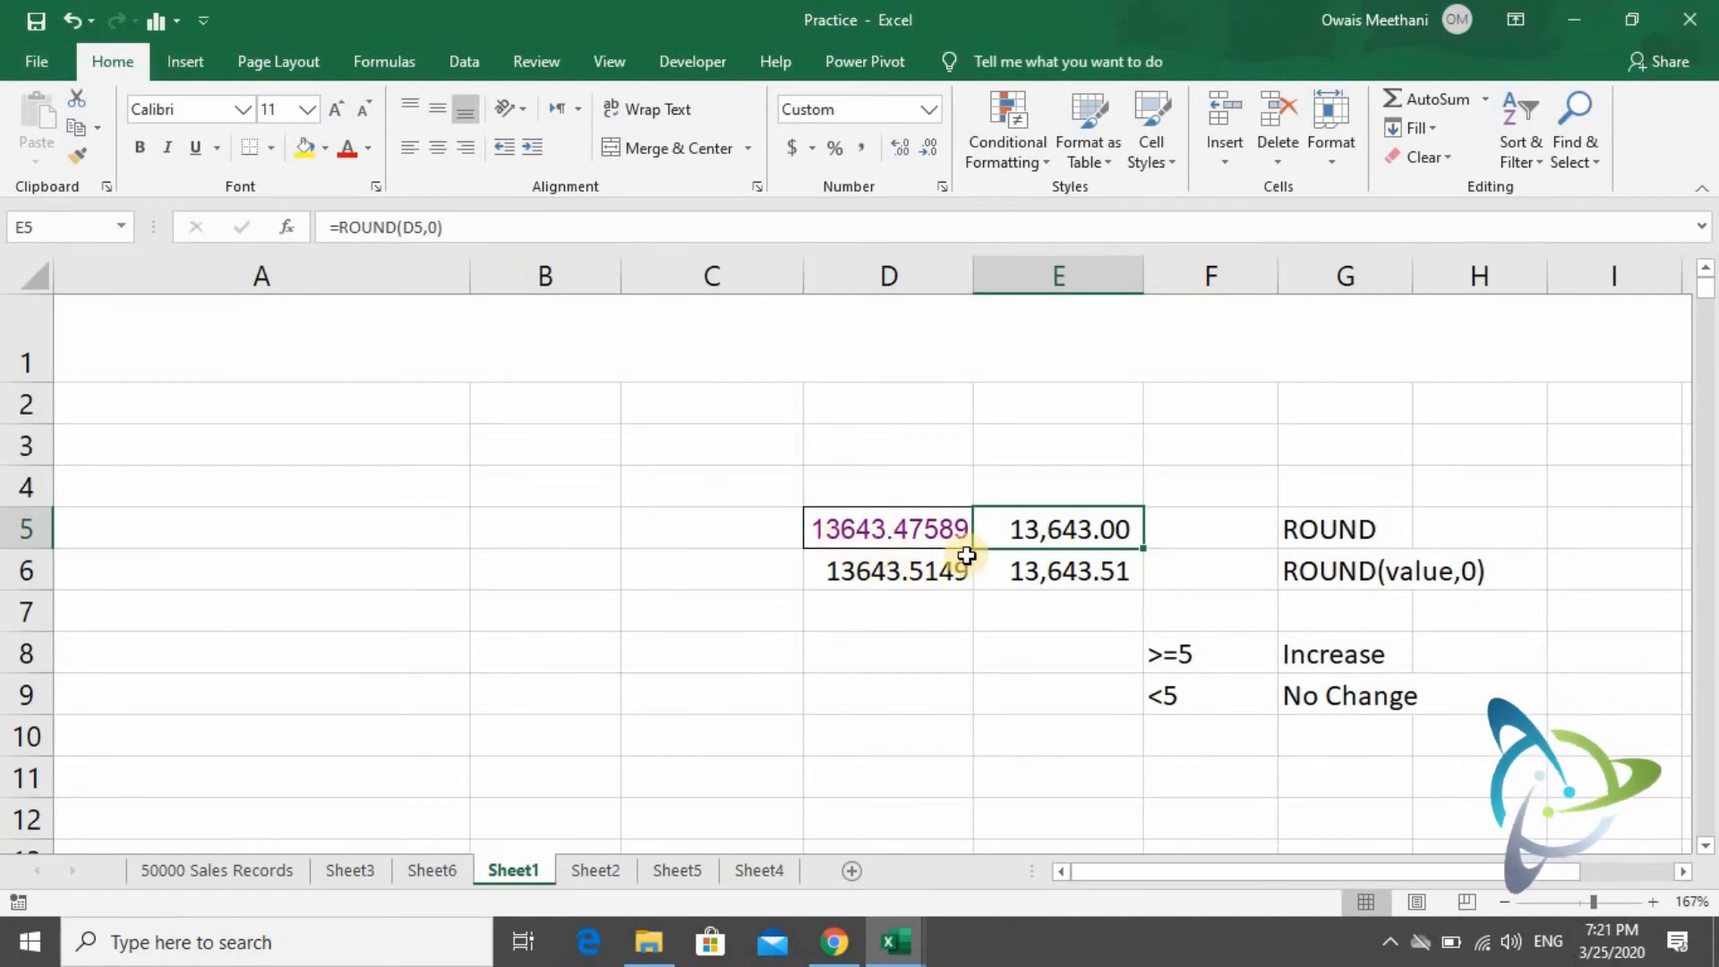
Reduce the displayed decimal places of the rounded results in E5 and E6 to zero.
left_click(930, 148)
left_click(929, 147)
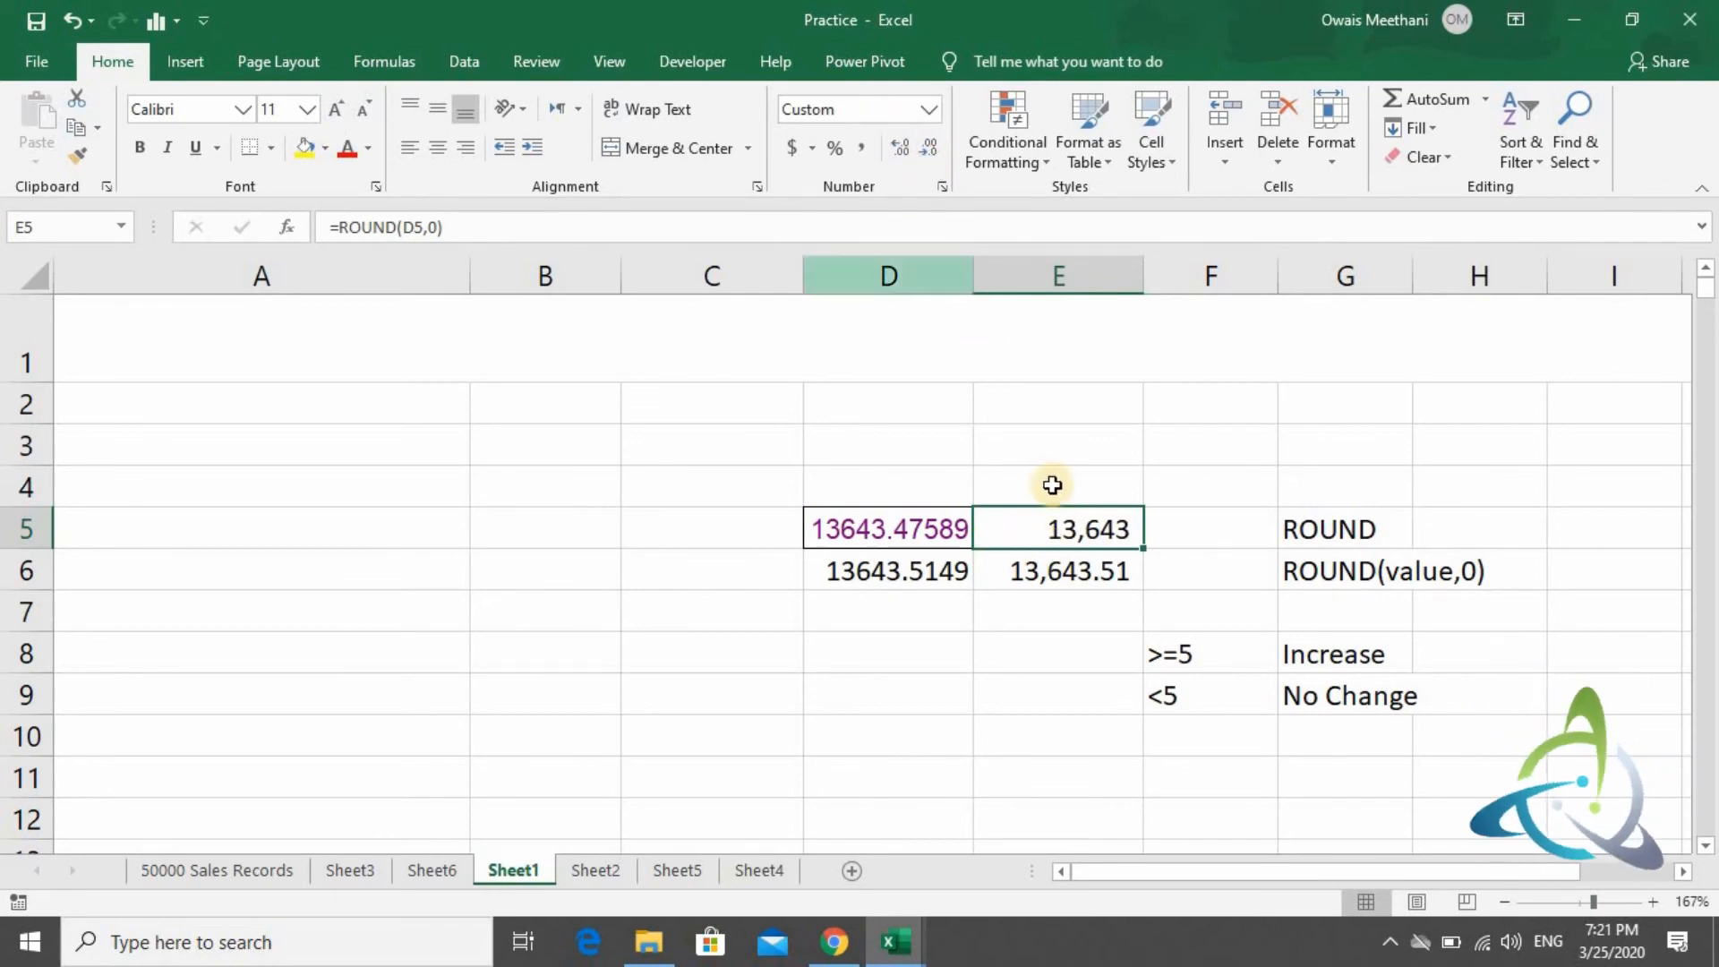
right_click(1058, 560)
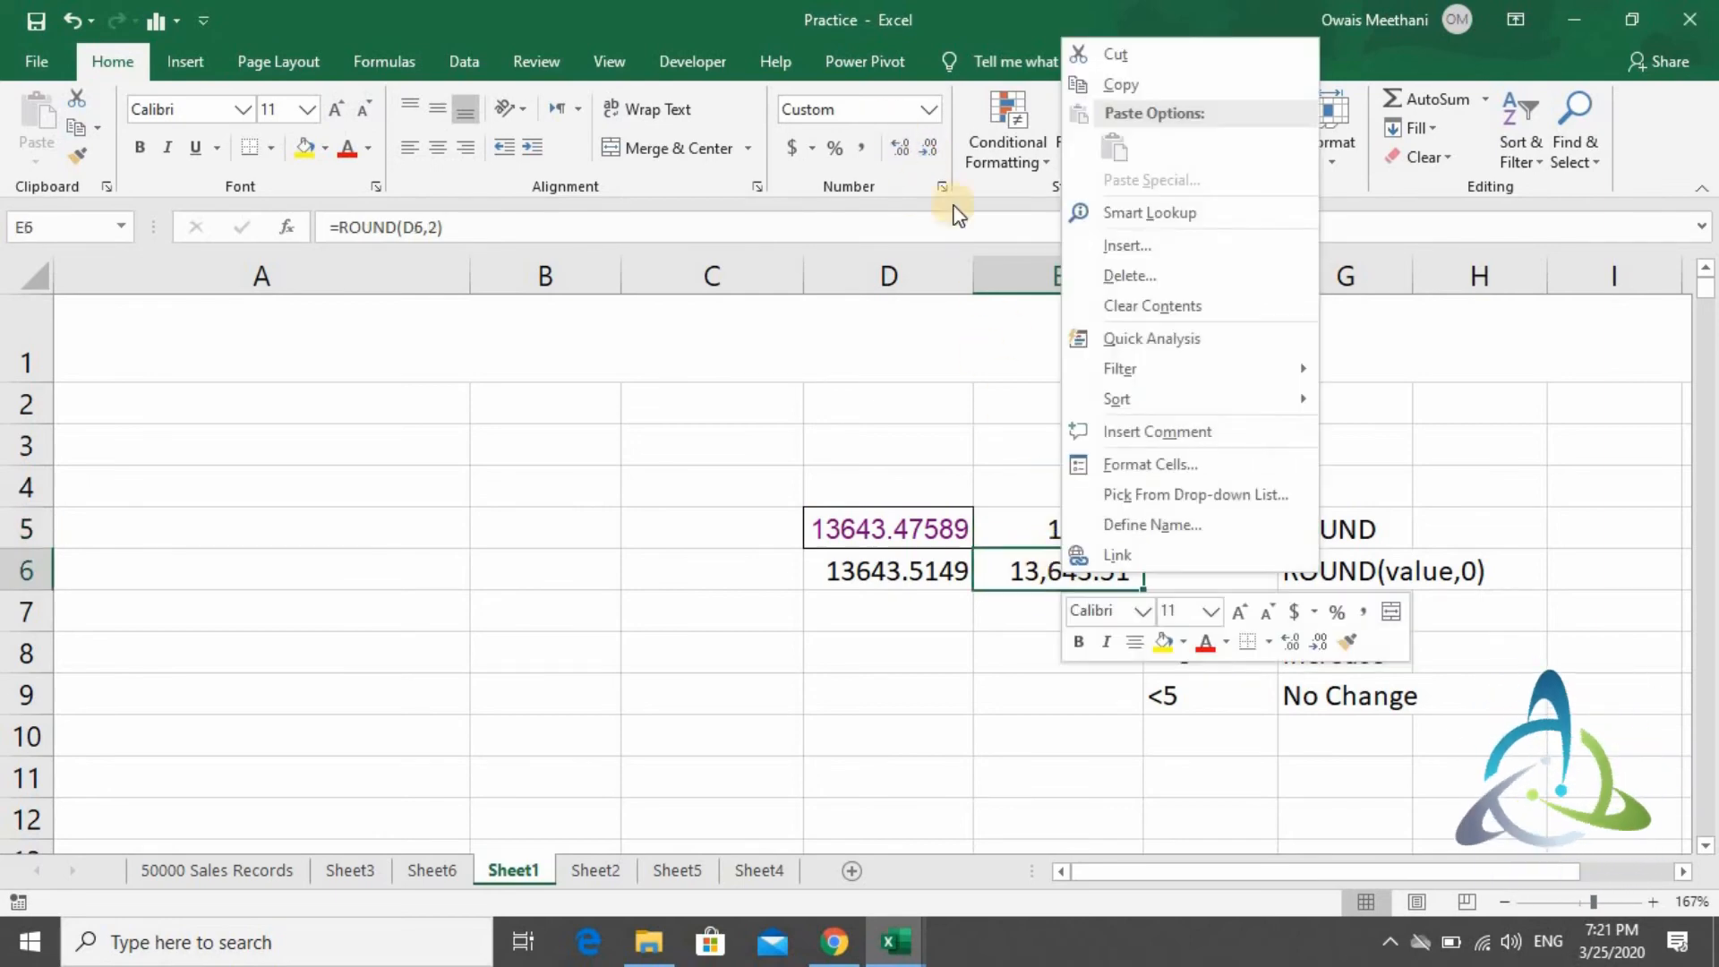
left_click(924, 149)
left_click(924, 150)
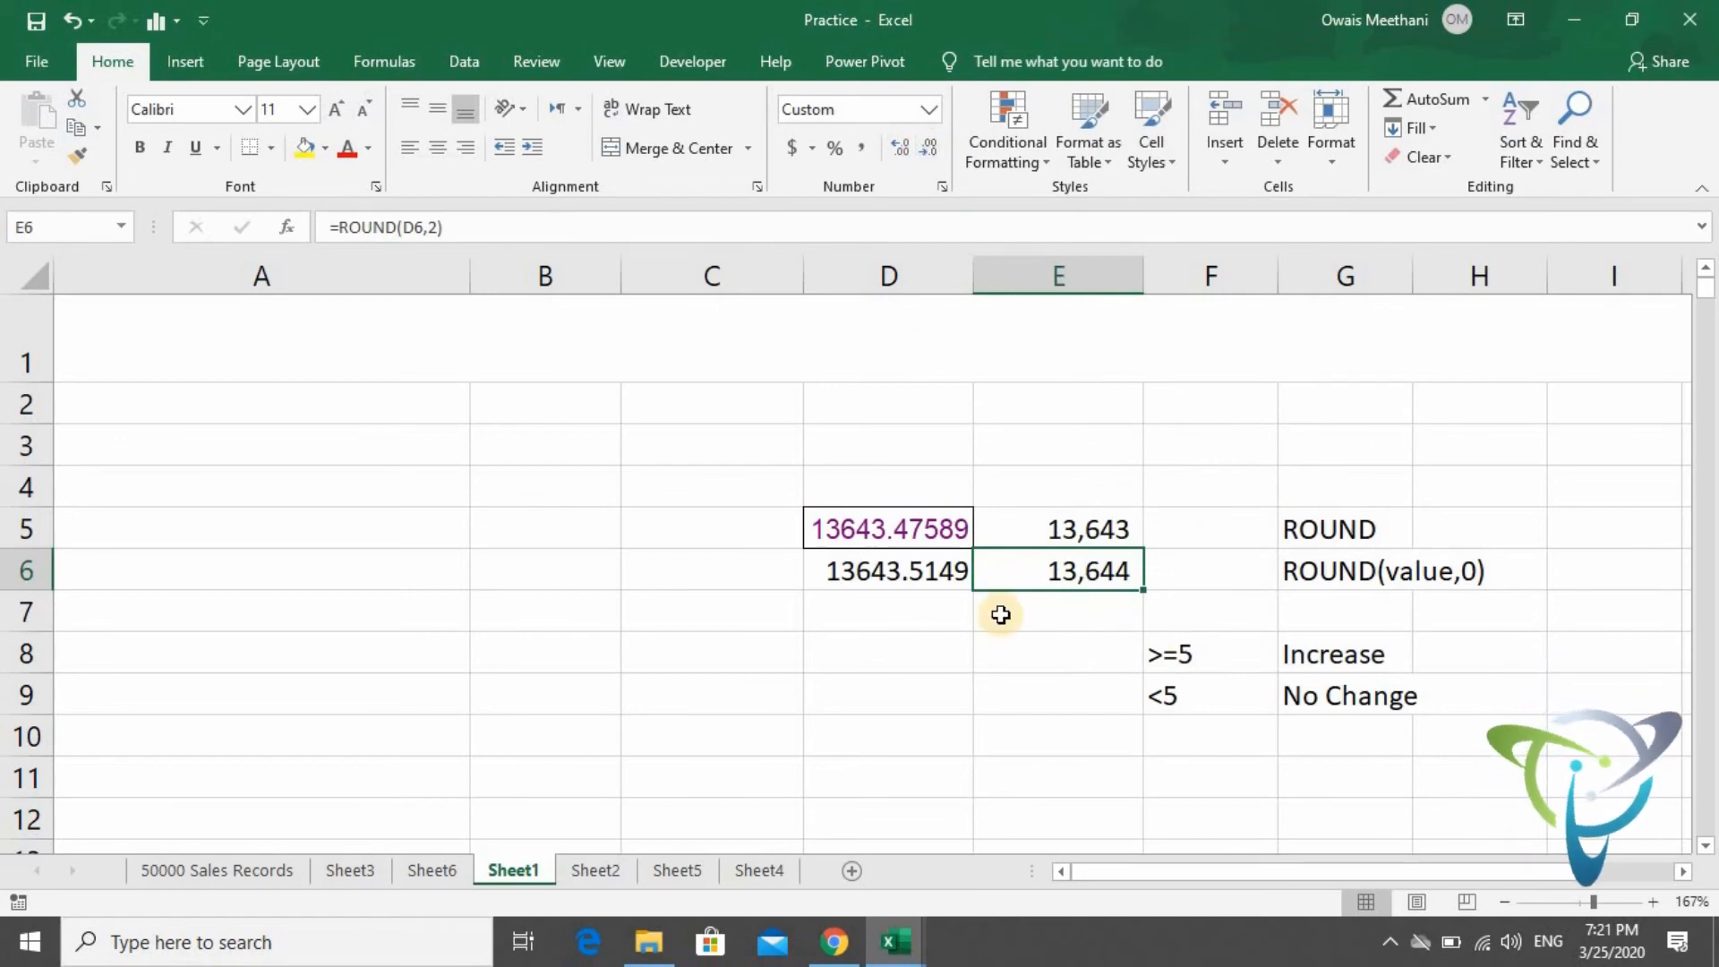
Change the formula in E6 to =ROUND(D6,0) so that D6 is rounded to zero decimals.
key("Right")
key("Down")
key("Up")
key("Left")
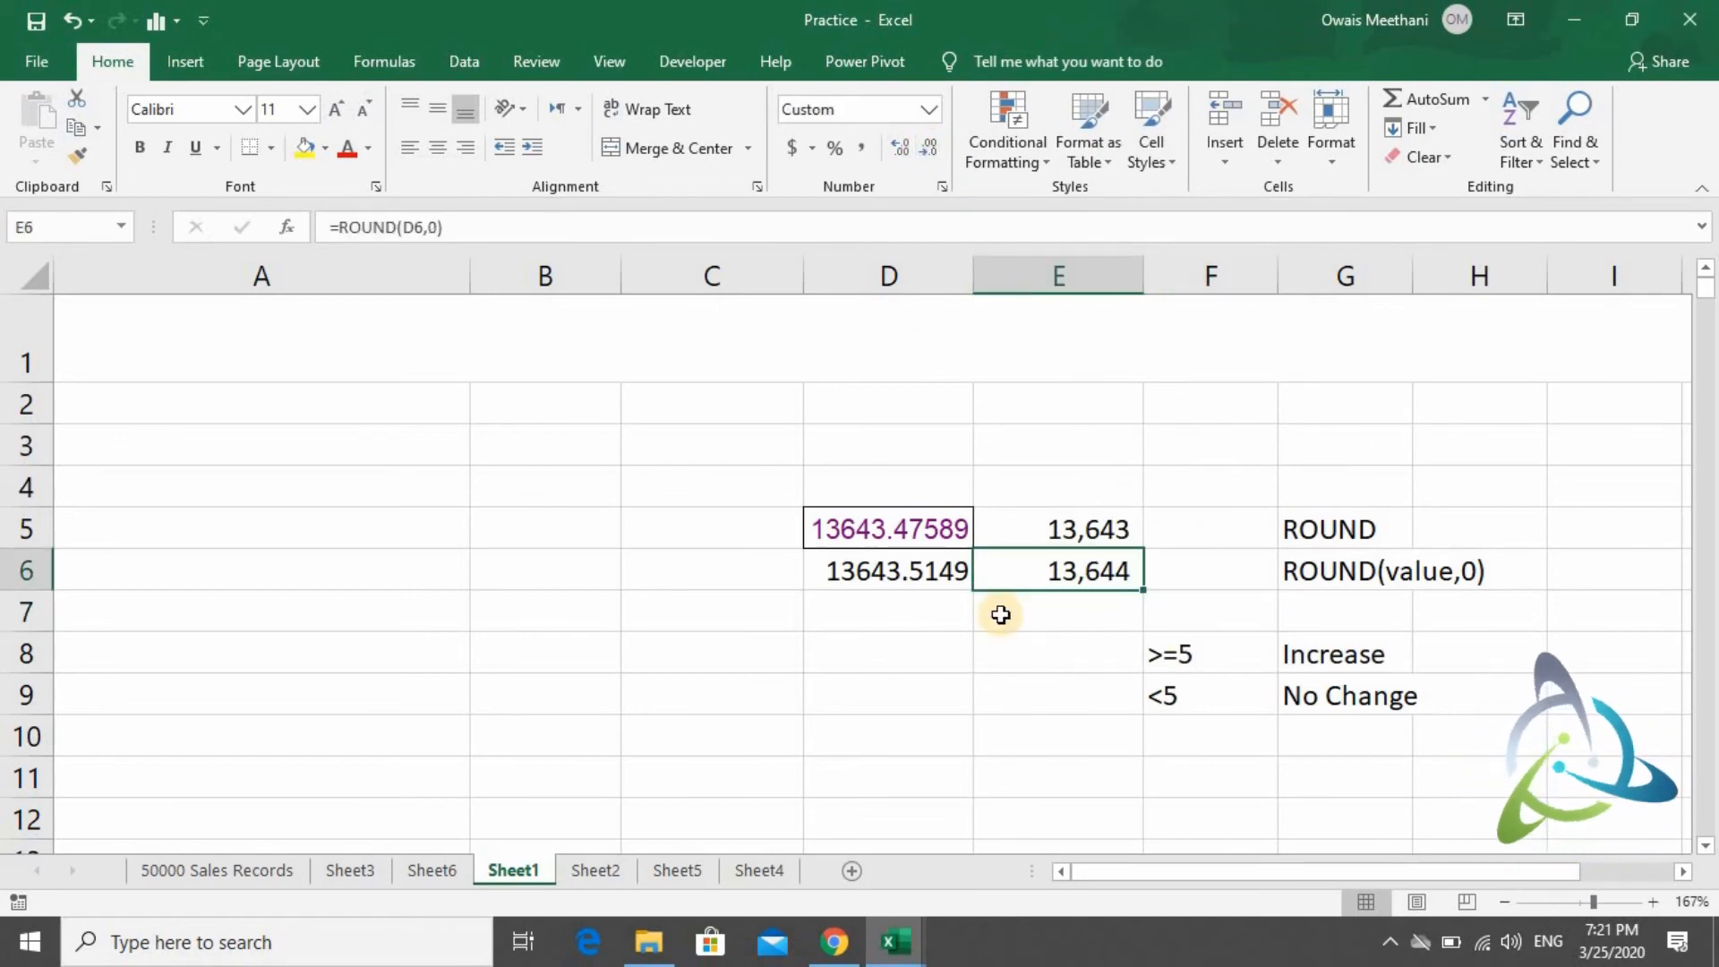
key("Left")
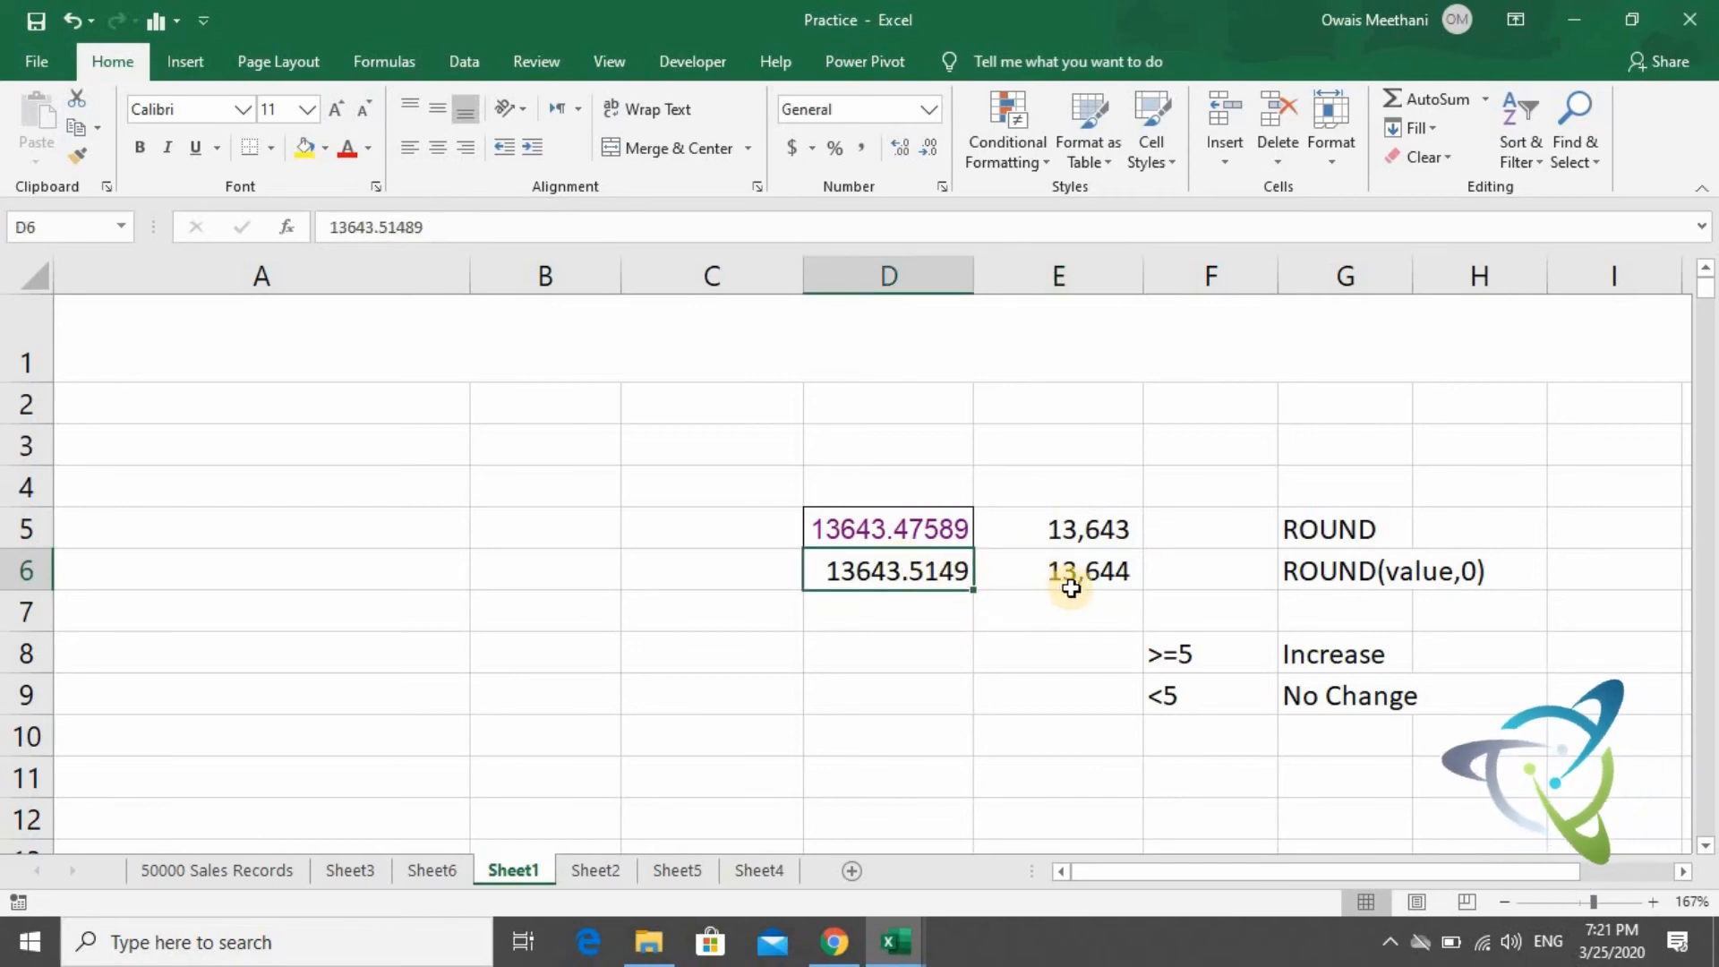
Change the formulas in E5 and E6 to =ROUND(D5,-1) and =ROUND(D6,-1) to round both numbers to the nearest ten.
key("Right")
key("Up")
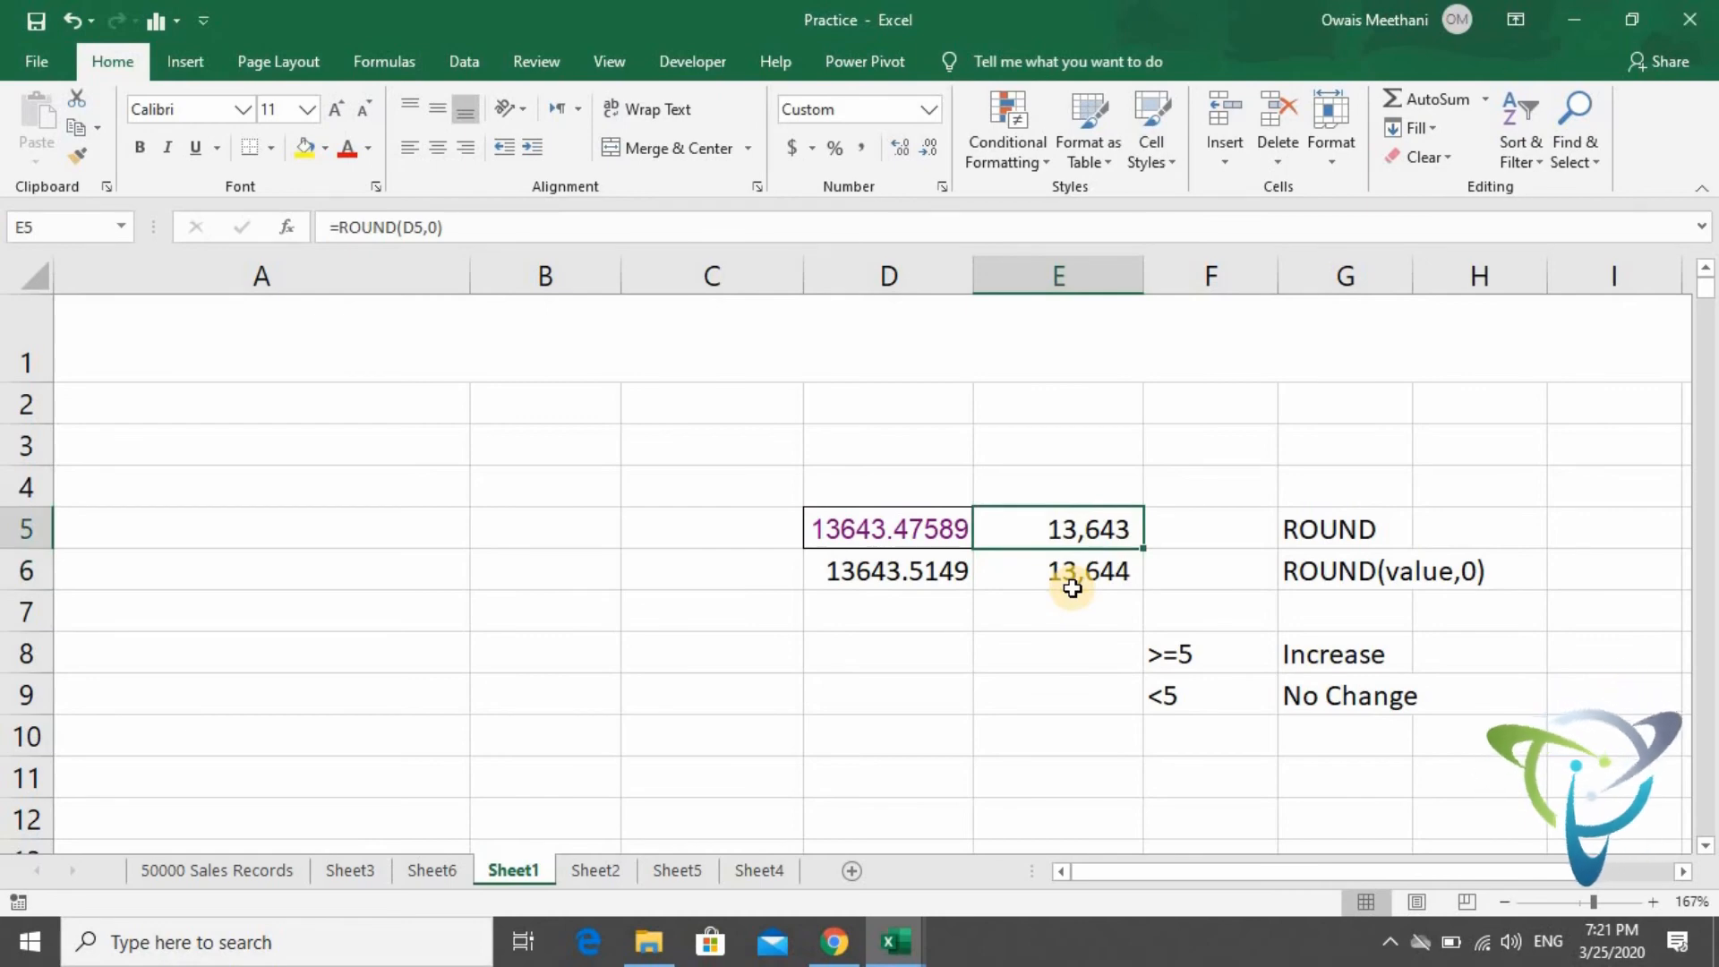
key("F2")
key("Left")
key("BackSpace")
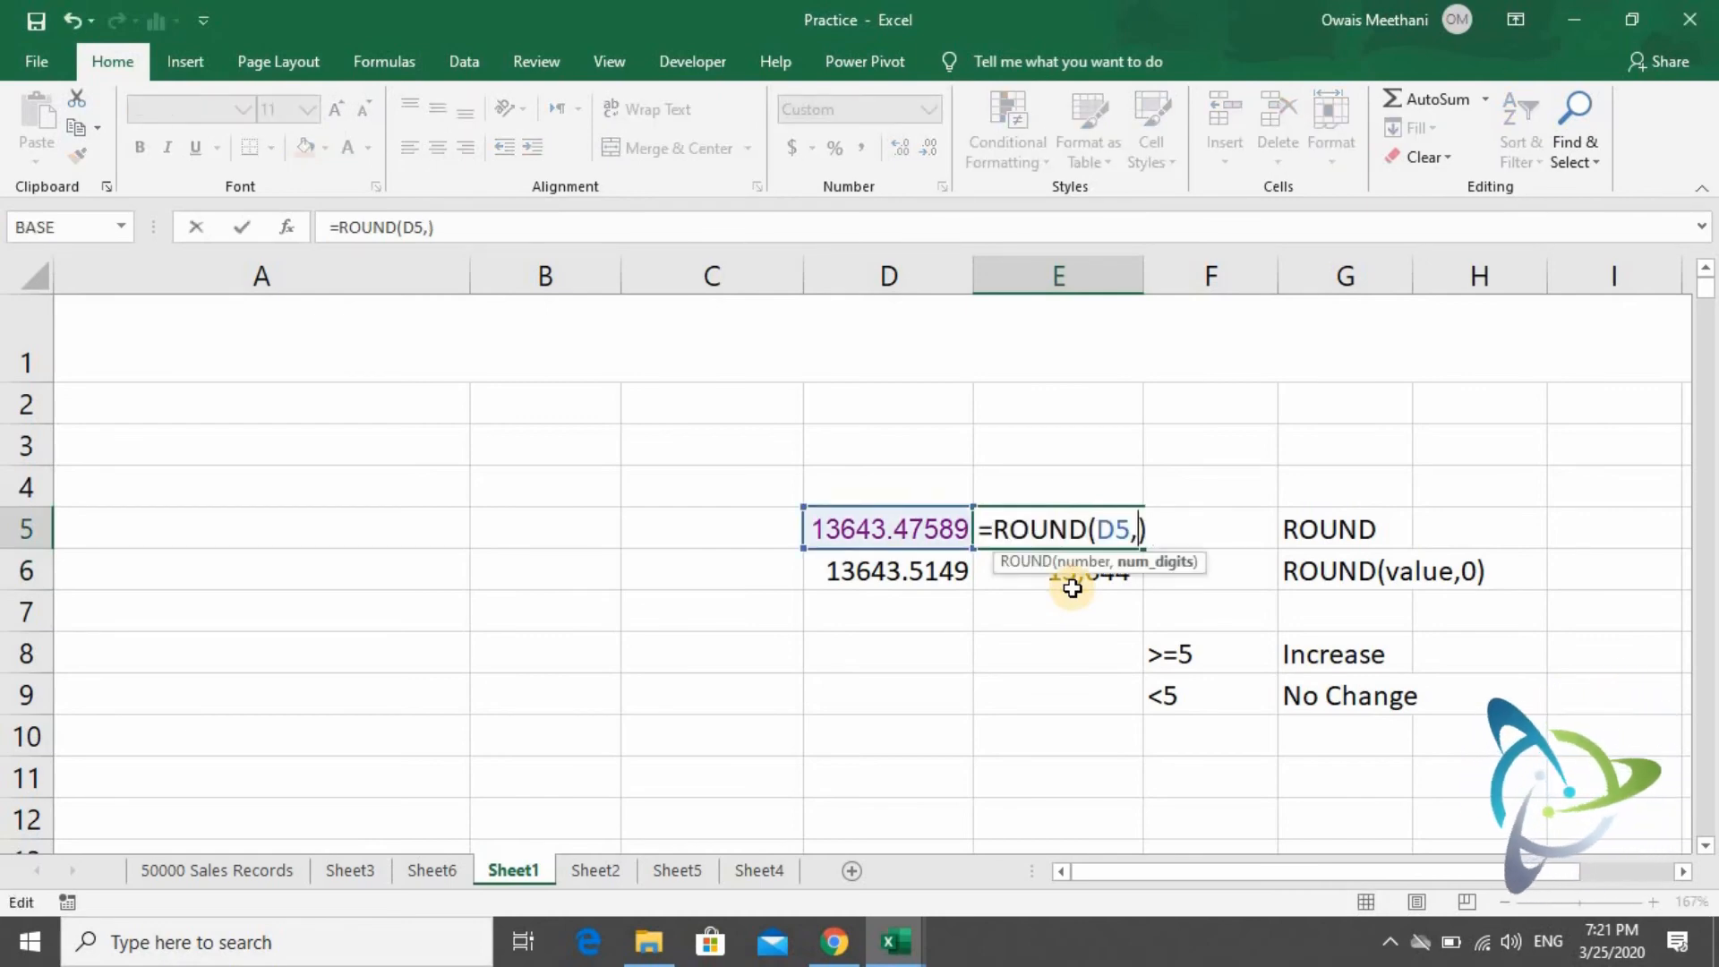
type("-1")
key("Return")
key("Up")
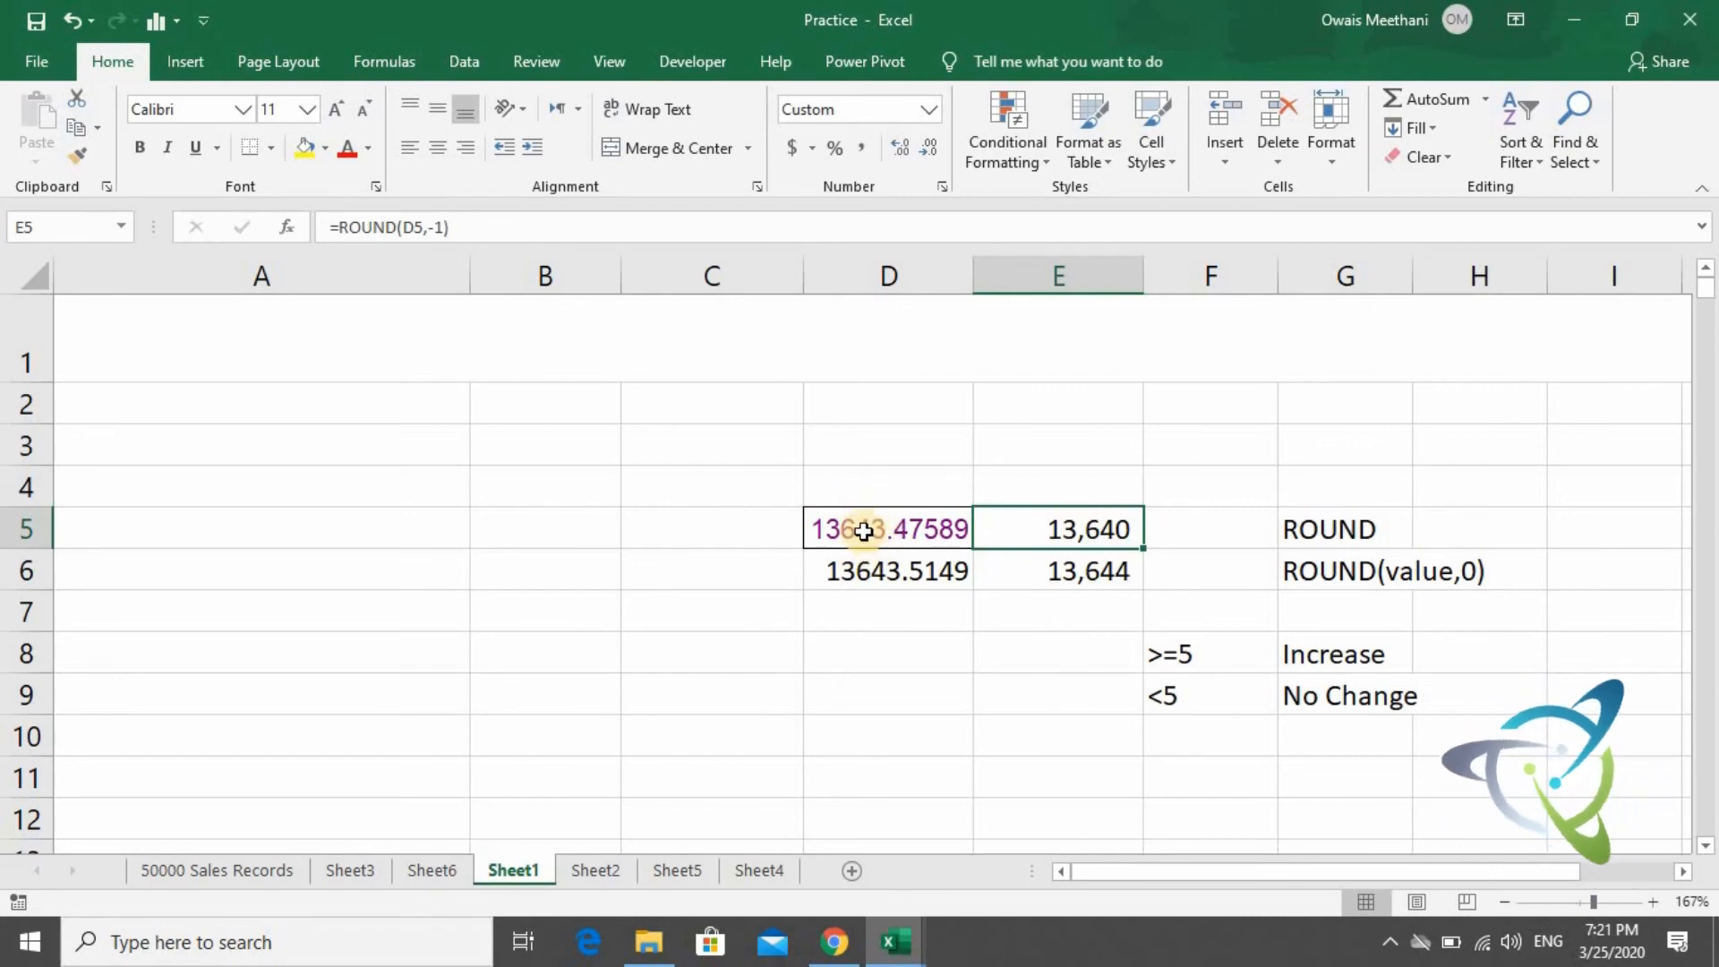
key("Down")
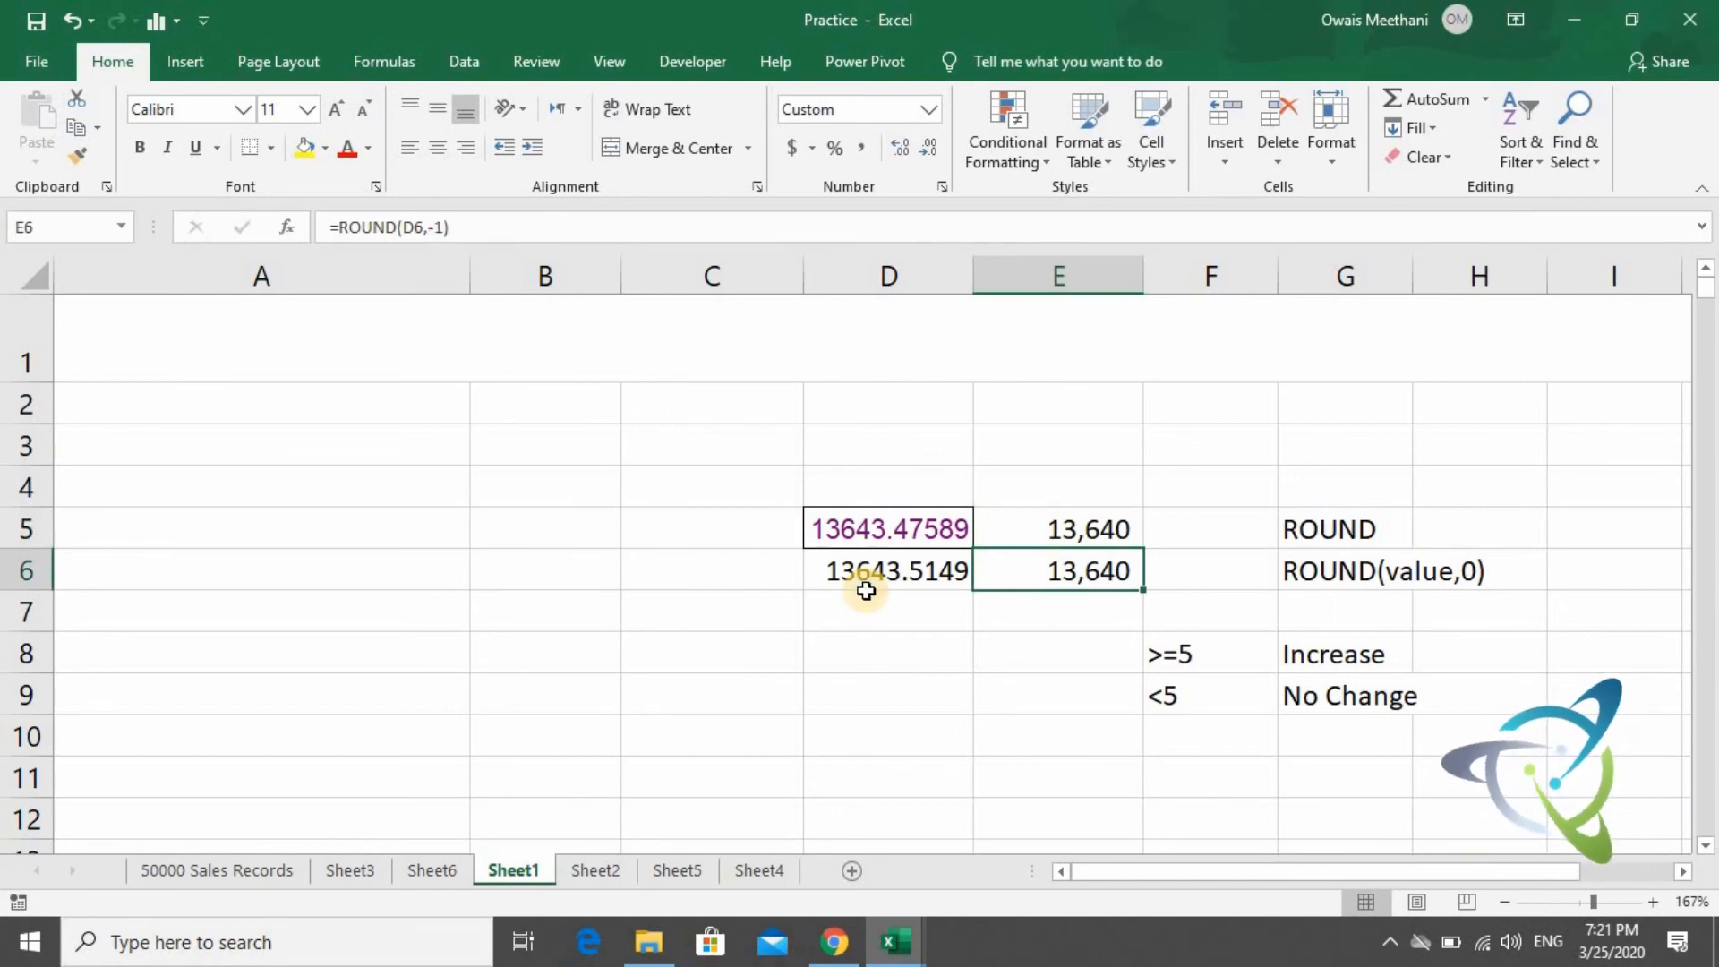
Change the formula in E5 to =ROUND(D5,-2) to round D5 to the nearest hundred.
key("Up")
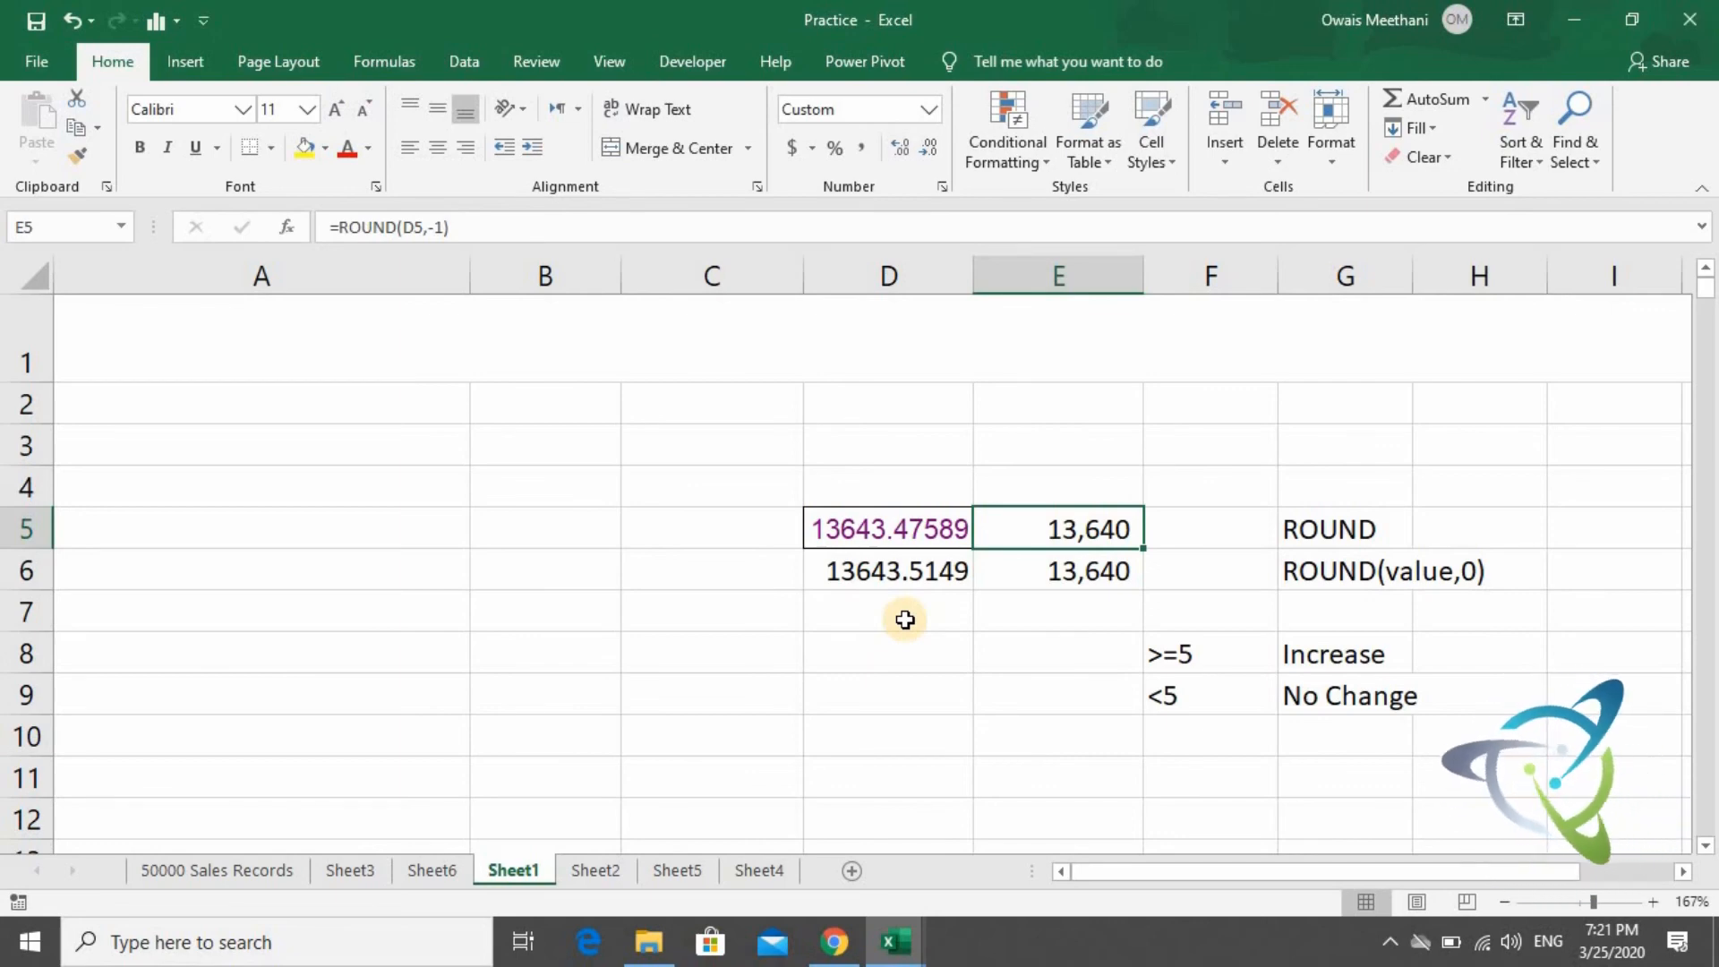
key("F2")
key("Left")
key("BackSpace")
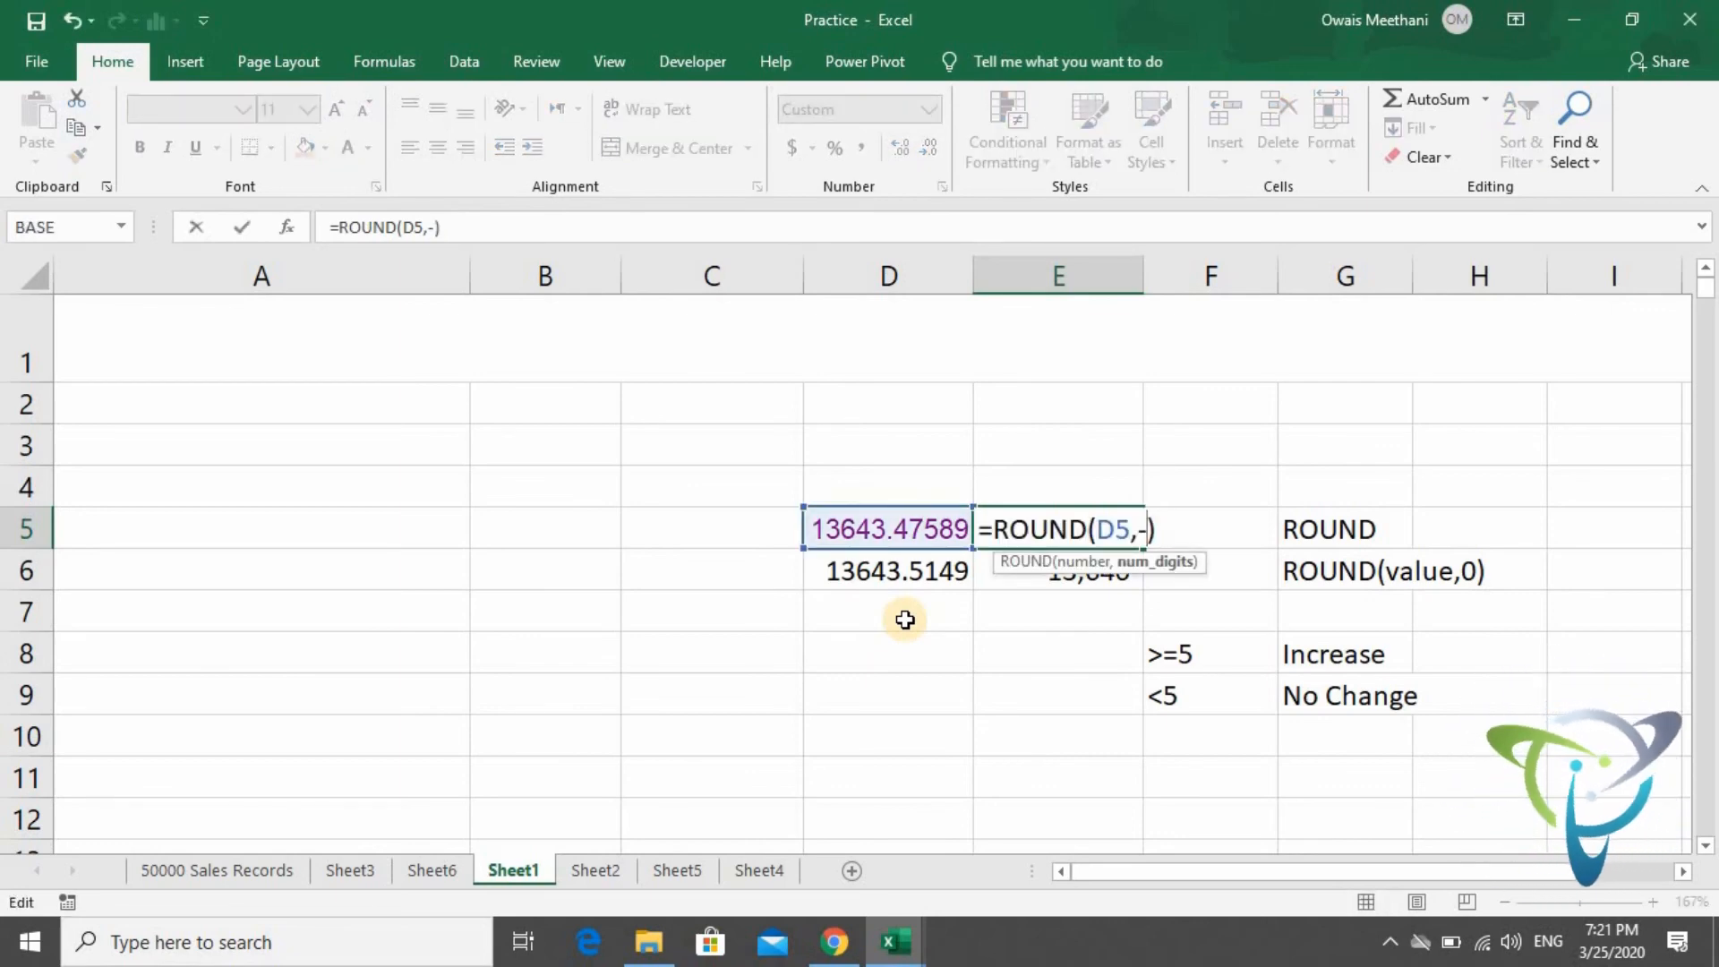
type("2")
key("Return")
key("Up")
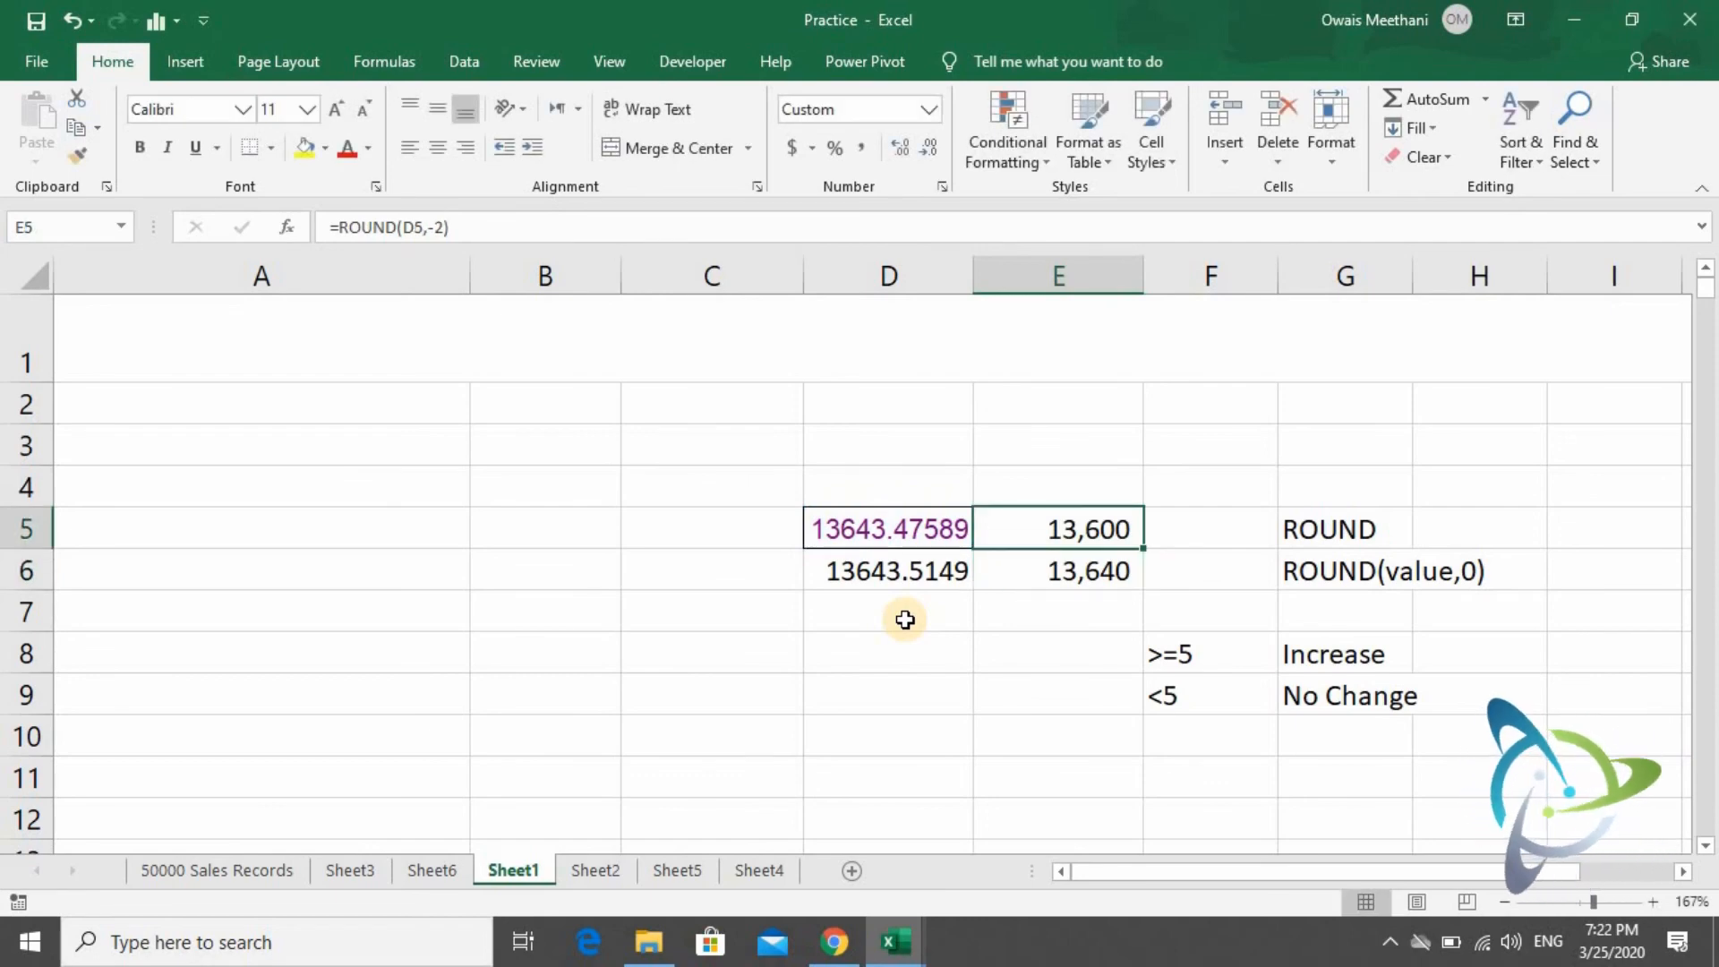
Change the formula in E5 to =ROUND(D5,-3) to round D5 to the nearest thousand.
key("F2")
key("Left")
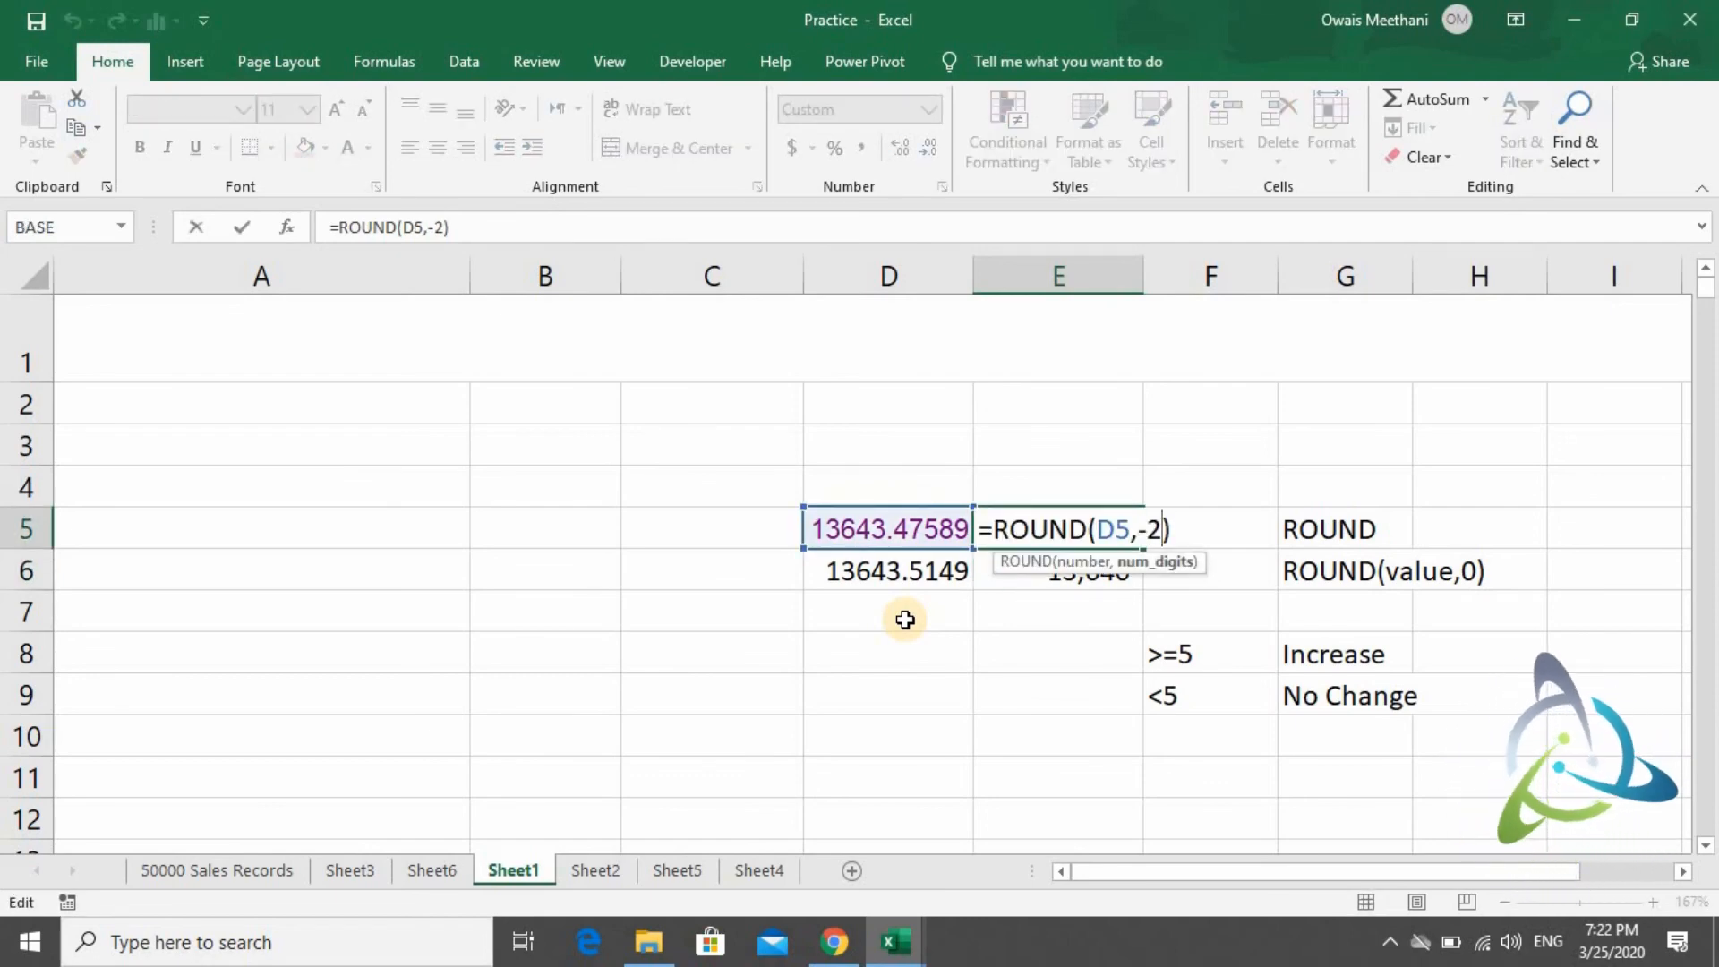
key("BackSpace")
type("3")
key("Return")
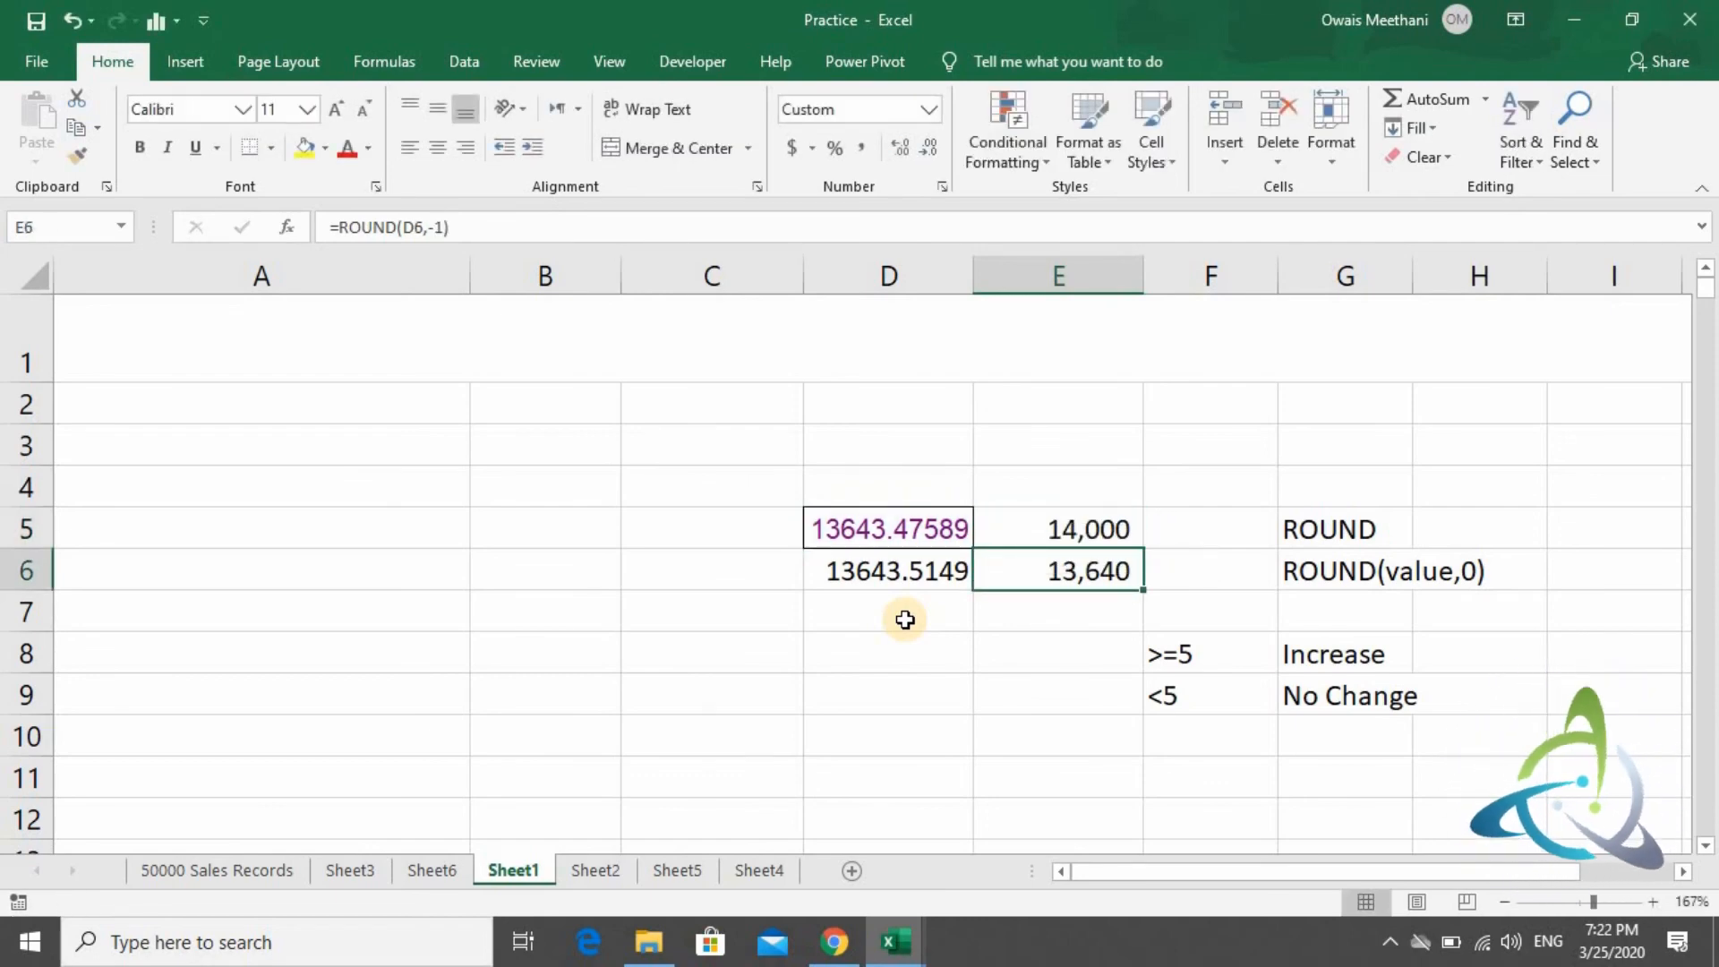
Change the formula in E5 to =ROUND(D5,-4) to round D5 to the nearest ten thousand.
key("Up")
key("F2")
key("Left")
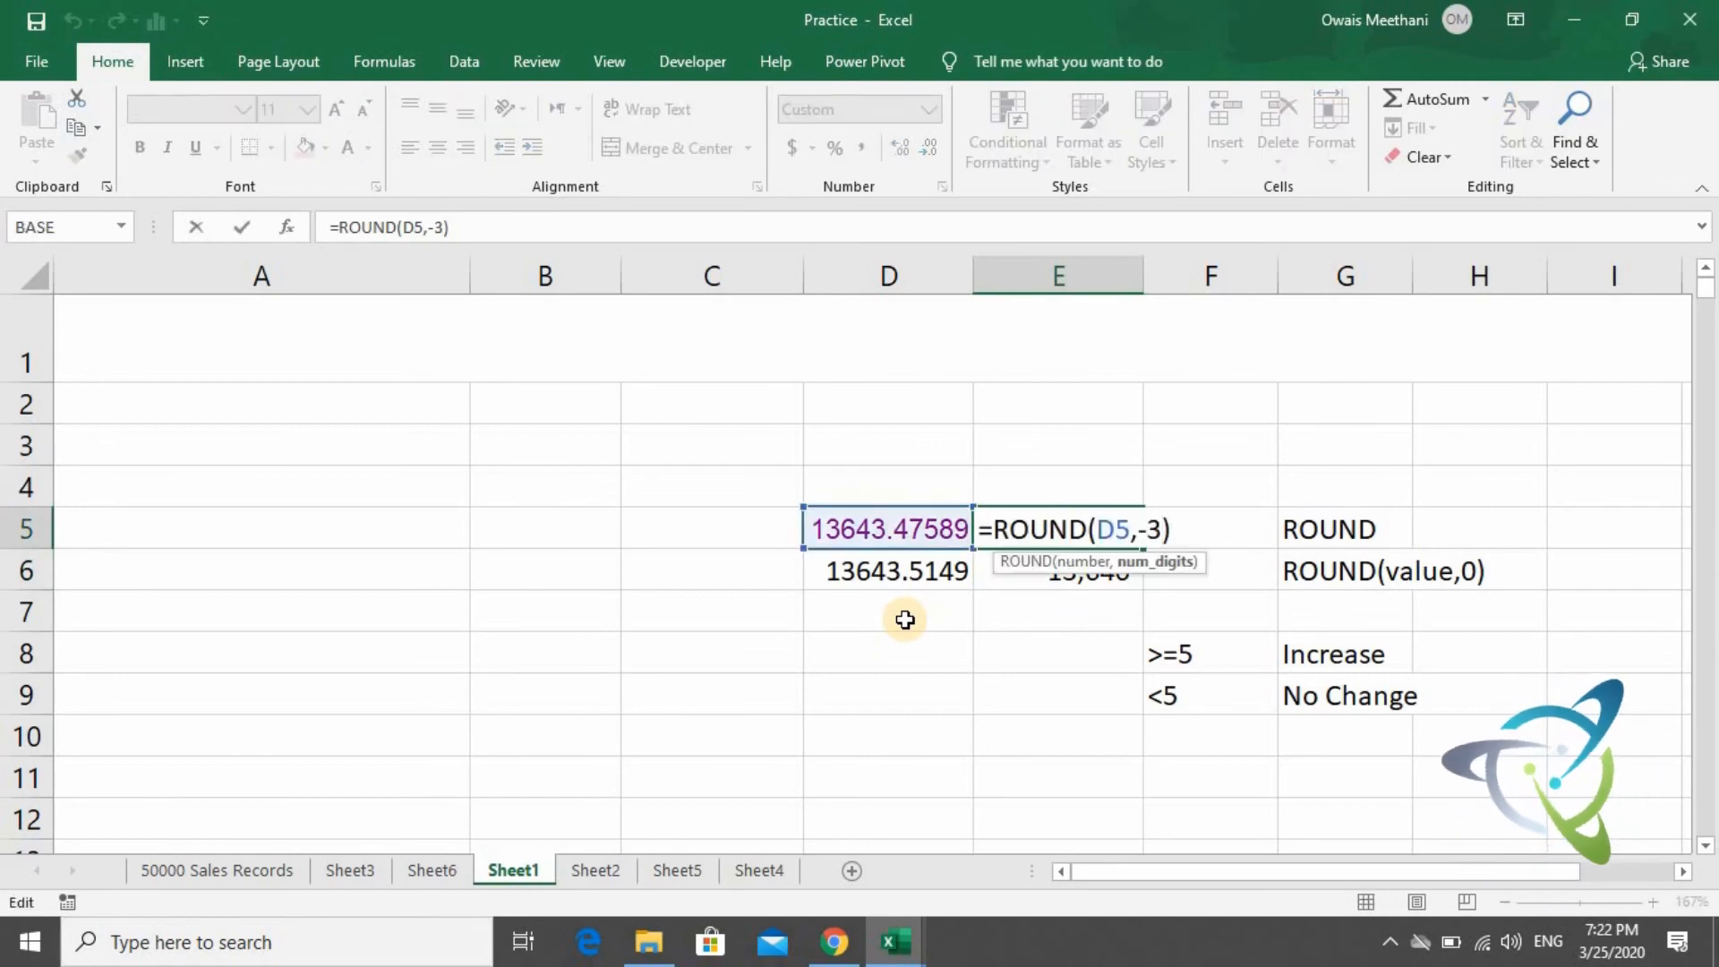
key("BackSpace")
type("4")
key("Return")
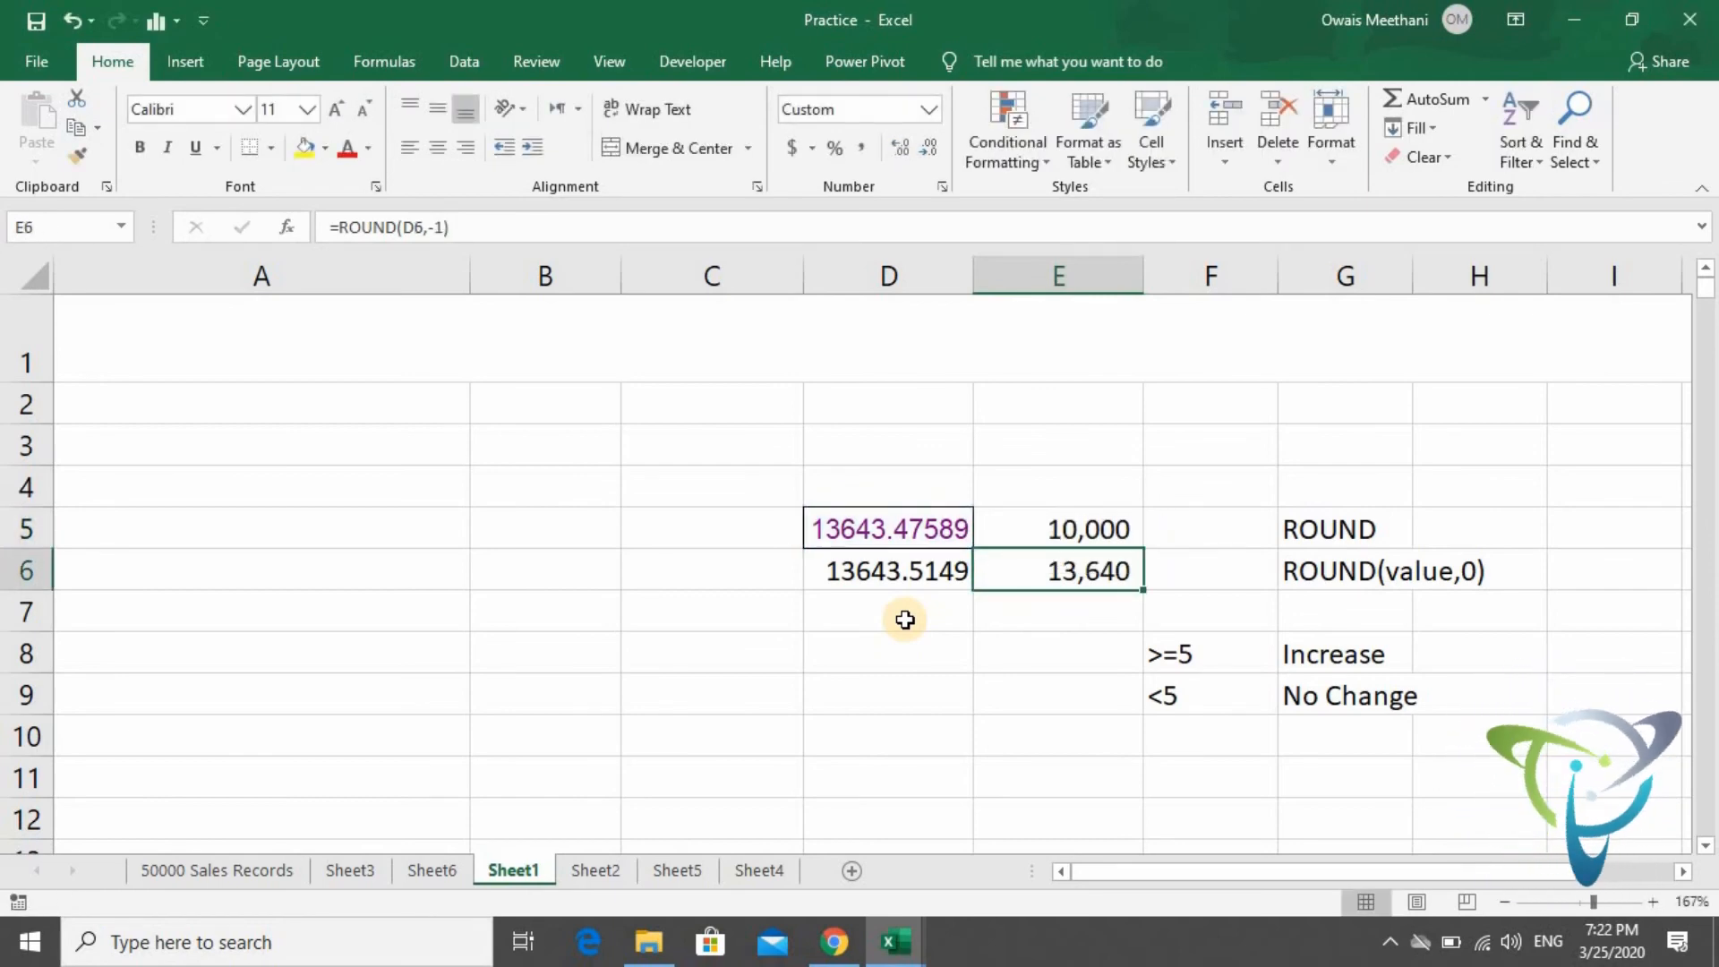
key("Up")
key("Left")
key("Left")
key("Right")
key("Right")
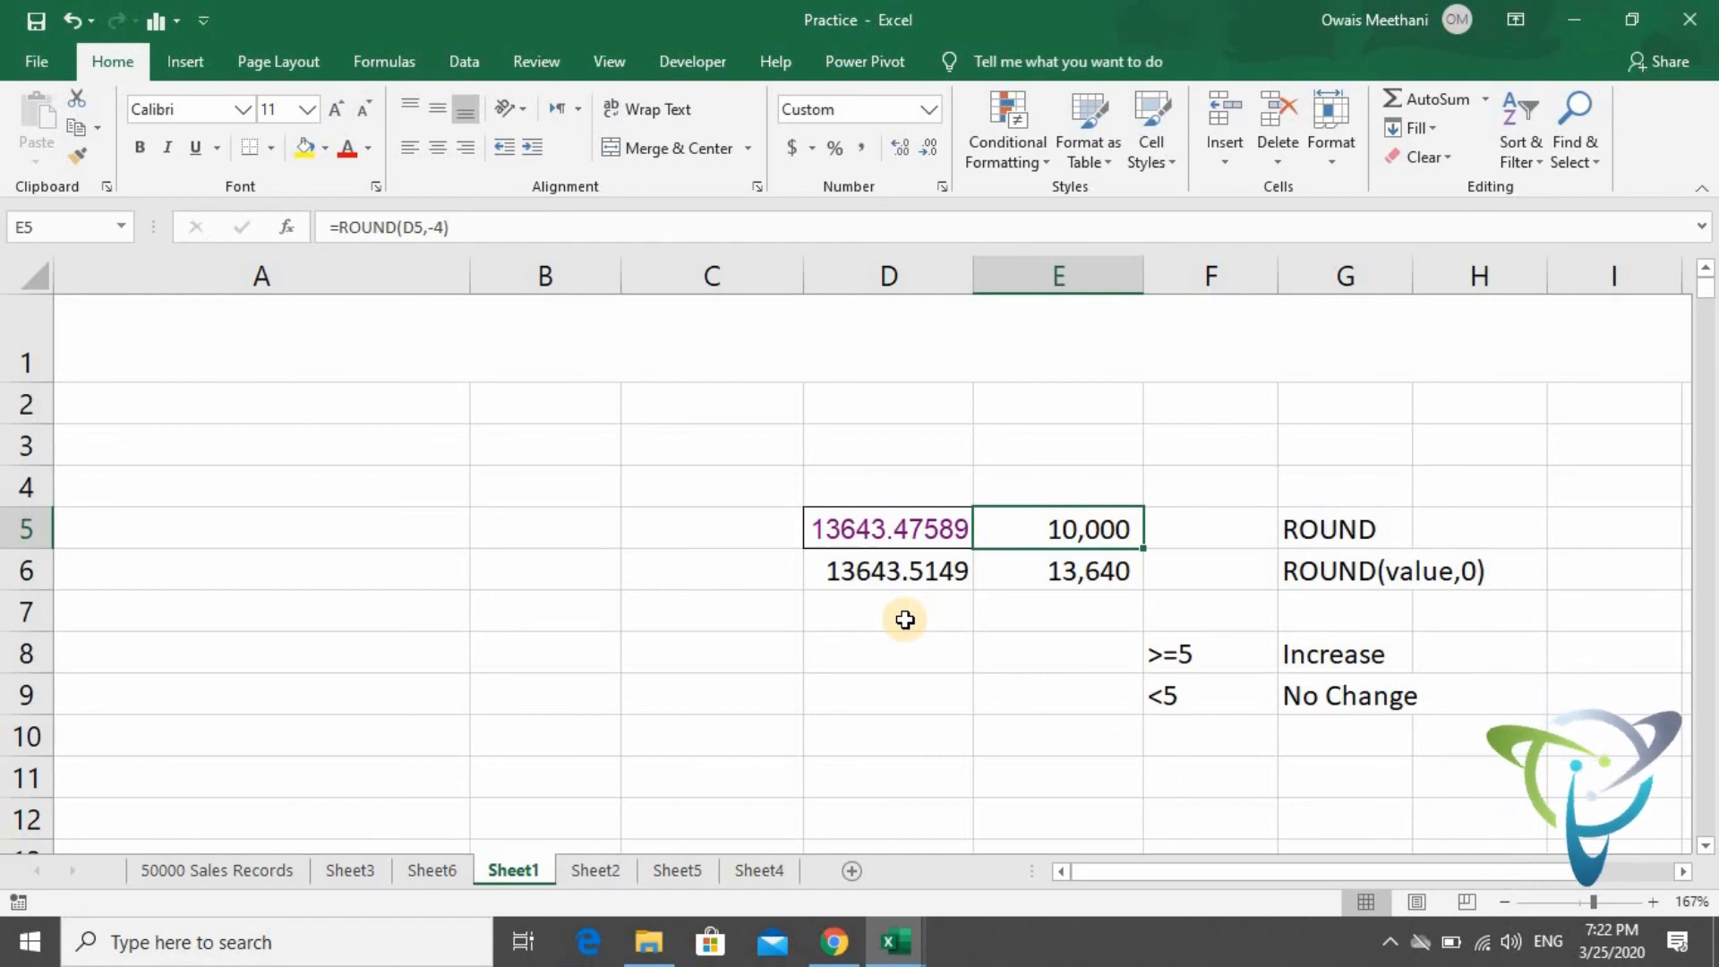
key("Down")
key("Down")
key("Down")
key("Down")
key("Down")
key("Down")
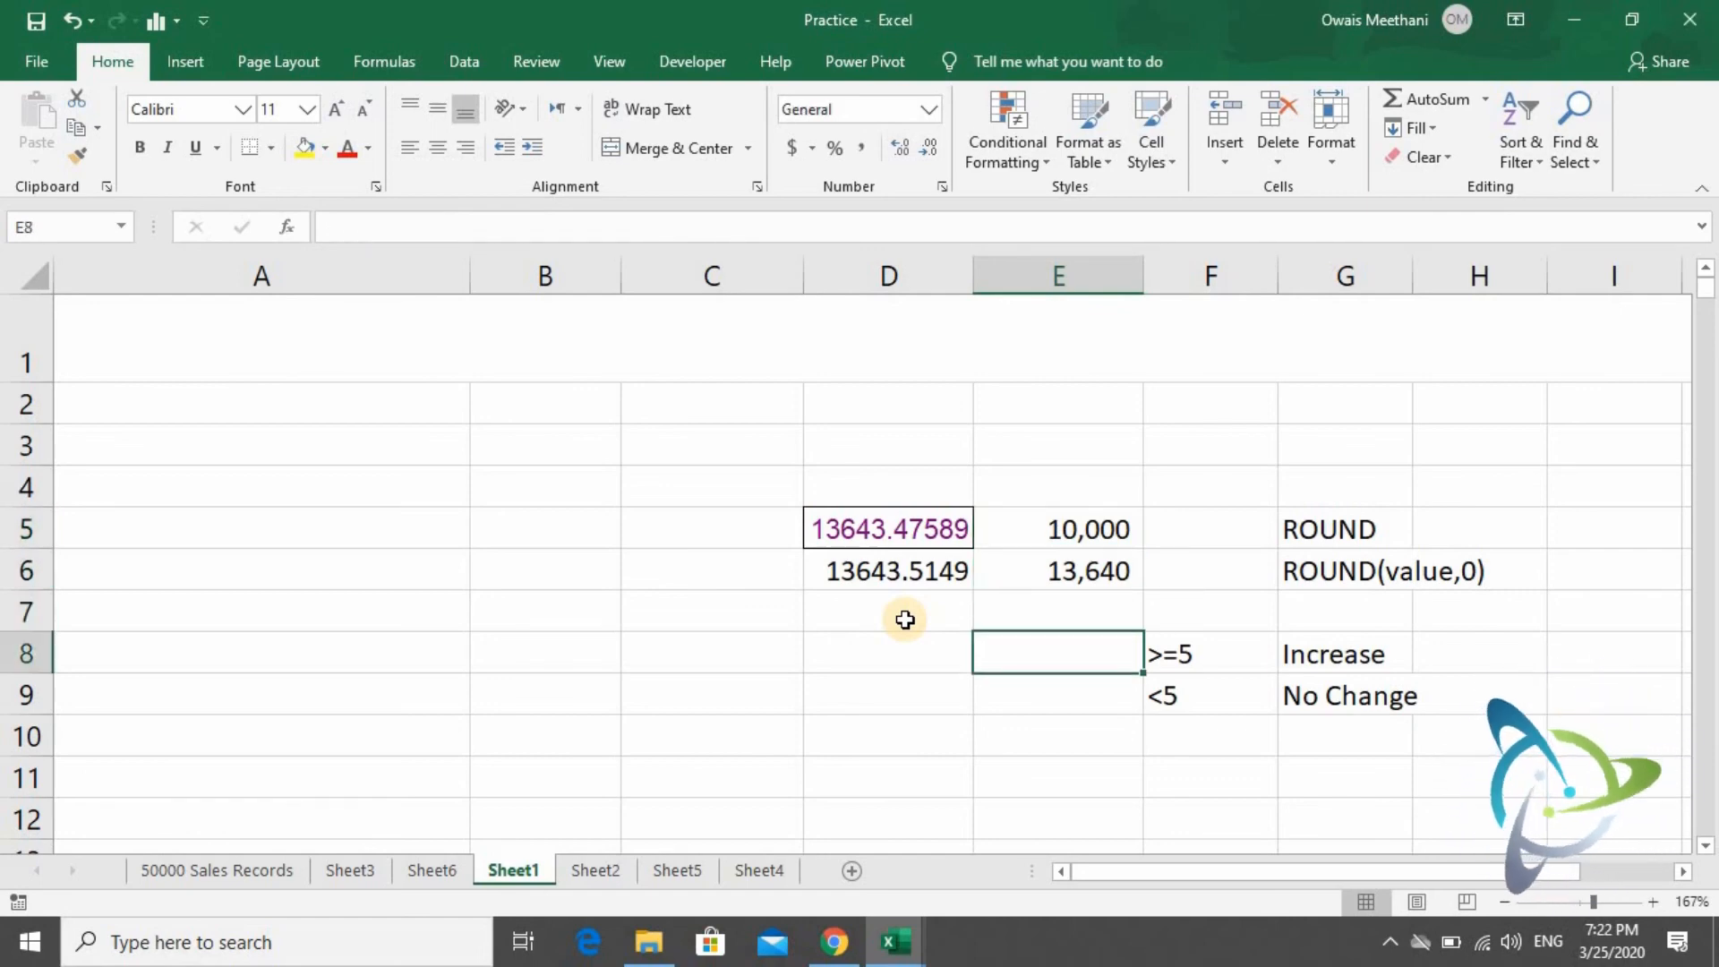
key("Up")
key("Up")
key("Up")
key("Up")
key("Up")
key("Up")
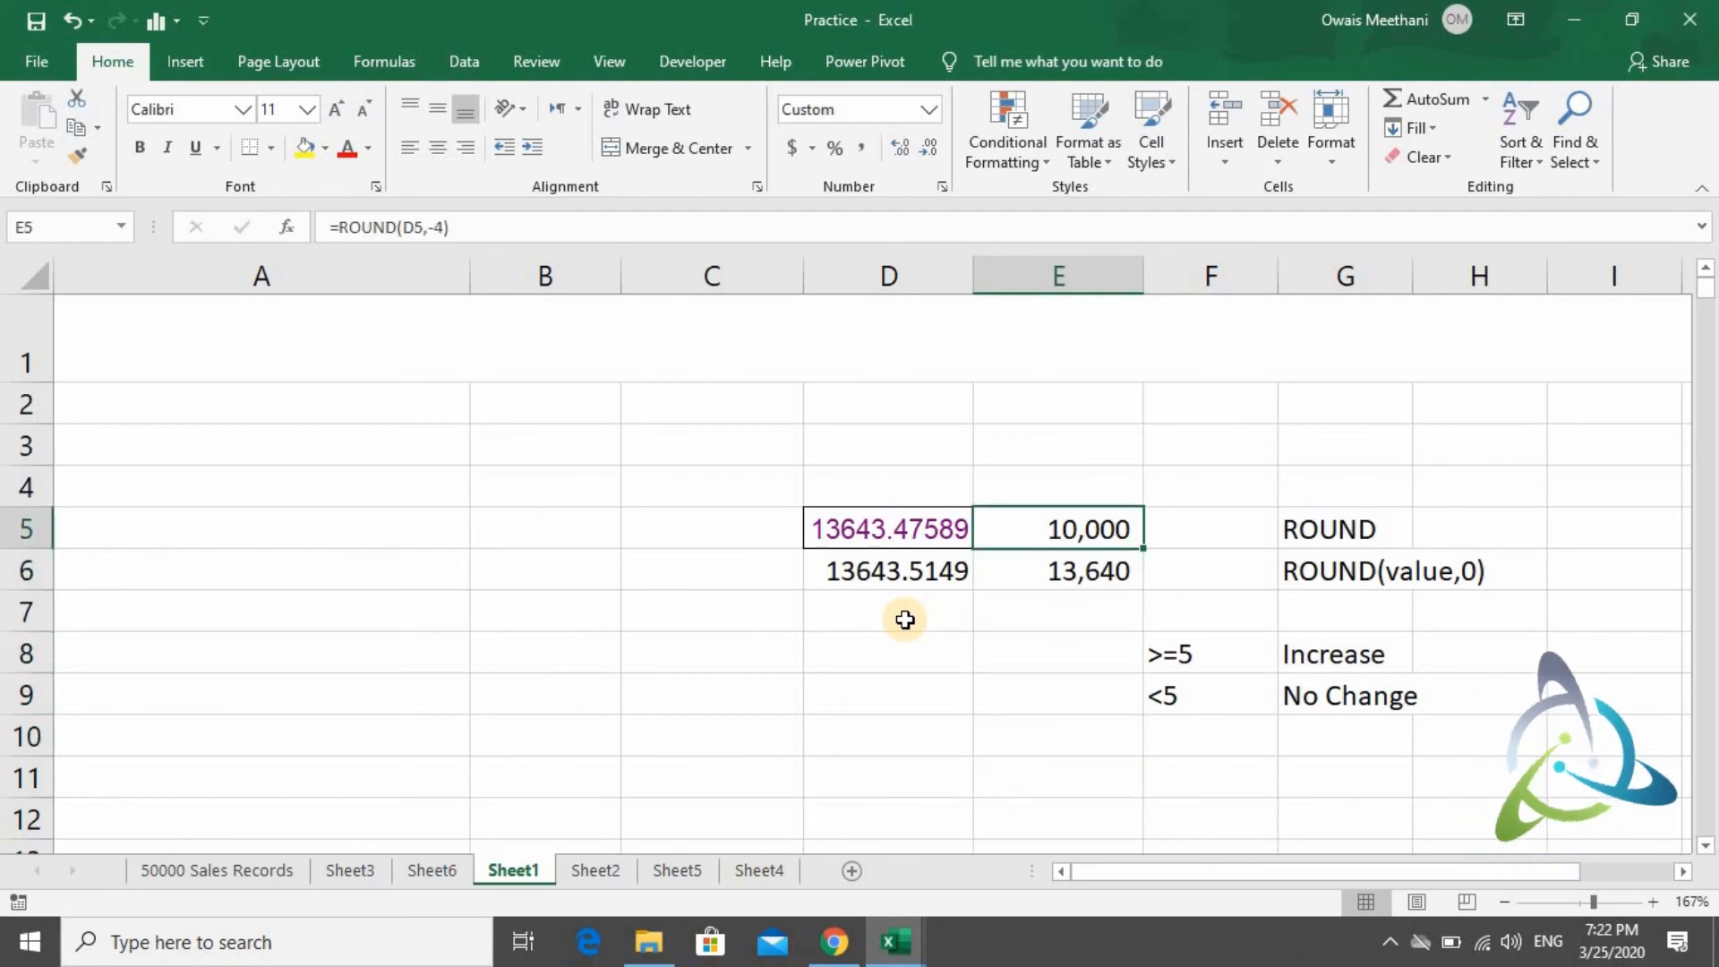
key("Up")
key("Left")
key("Left")
key("Left")
key("Down")
key("Down")
key("Down")
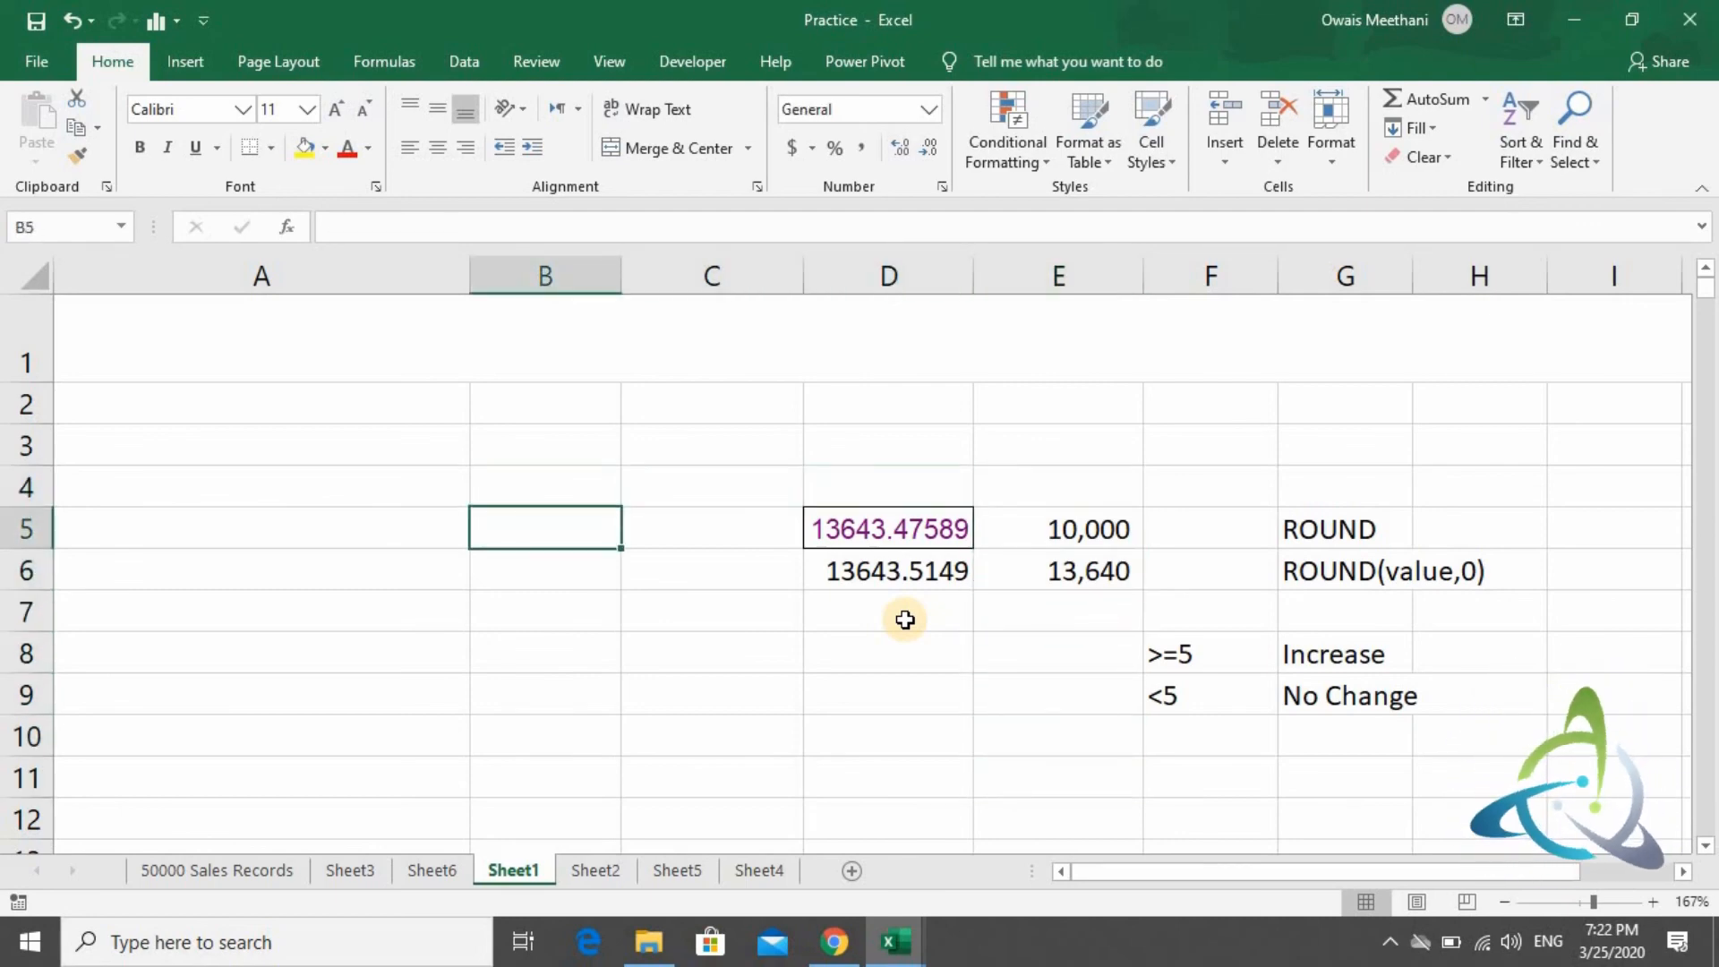
key("Right")
key("Right")
key("Right")
key("Right")
key("Up")
key("Up")
key("Up")
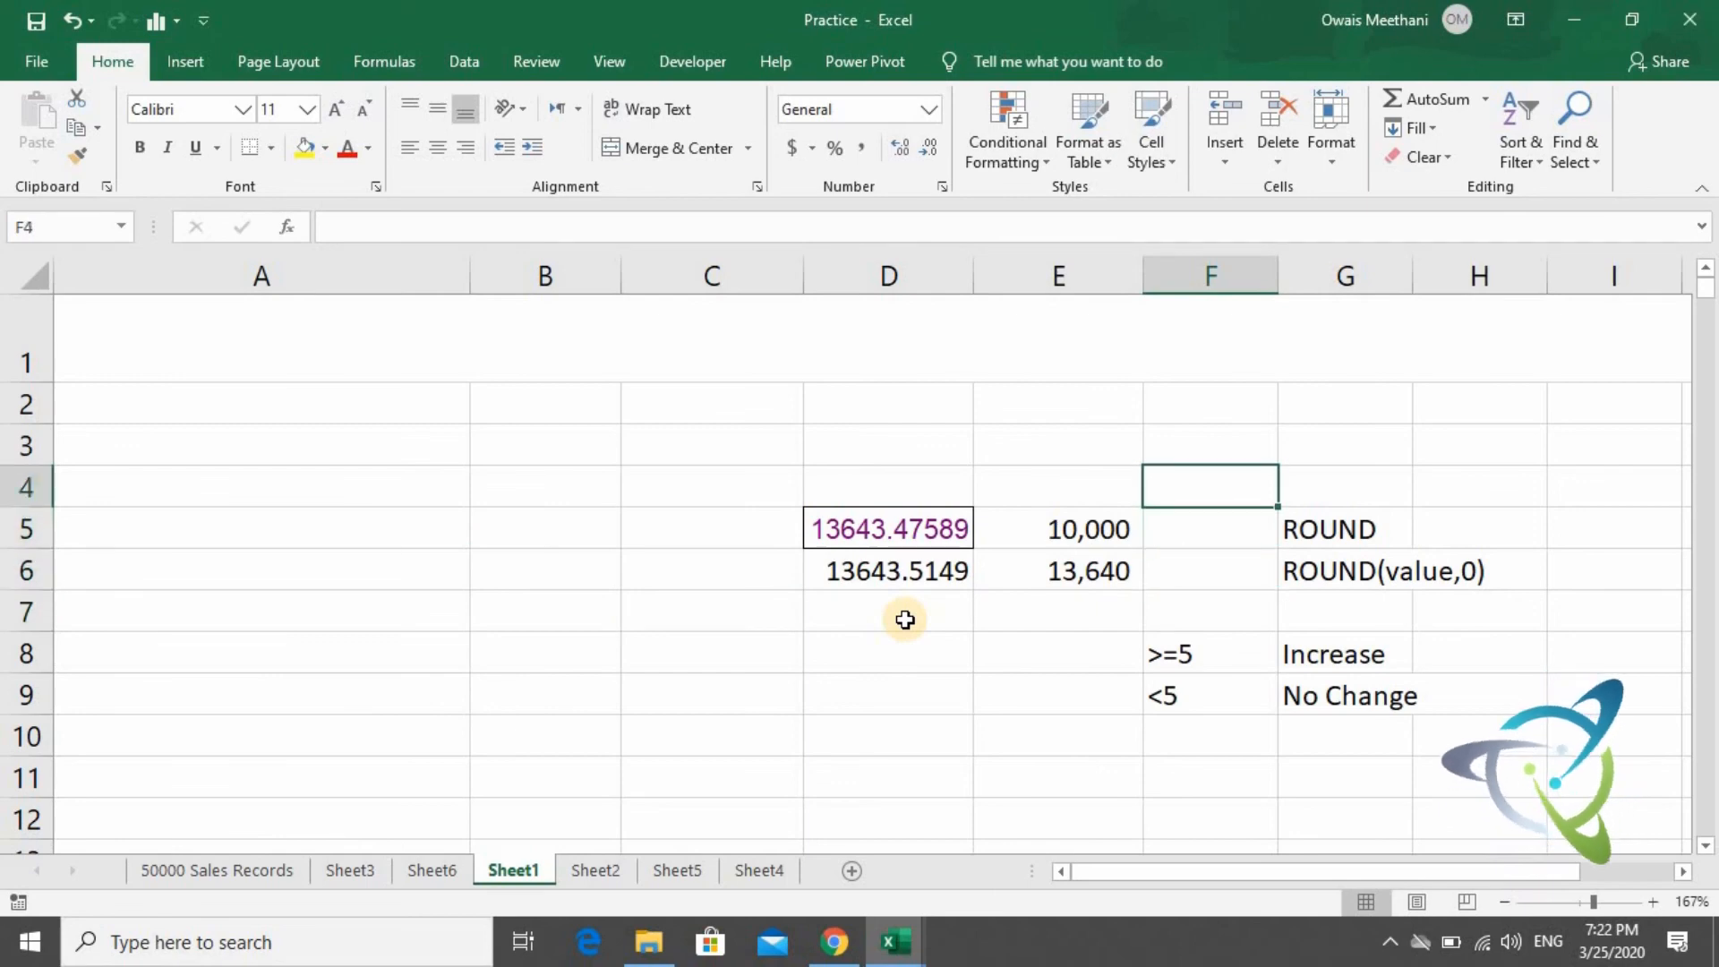
key("Right")
key("Down")
key("Down")
key("Down")
key("Down")
key("Down")
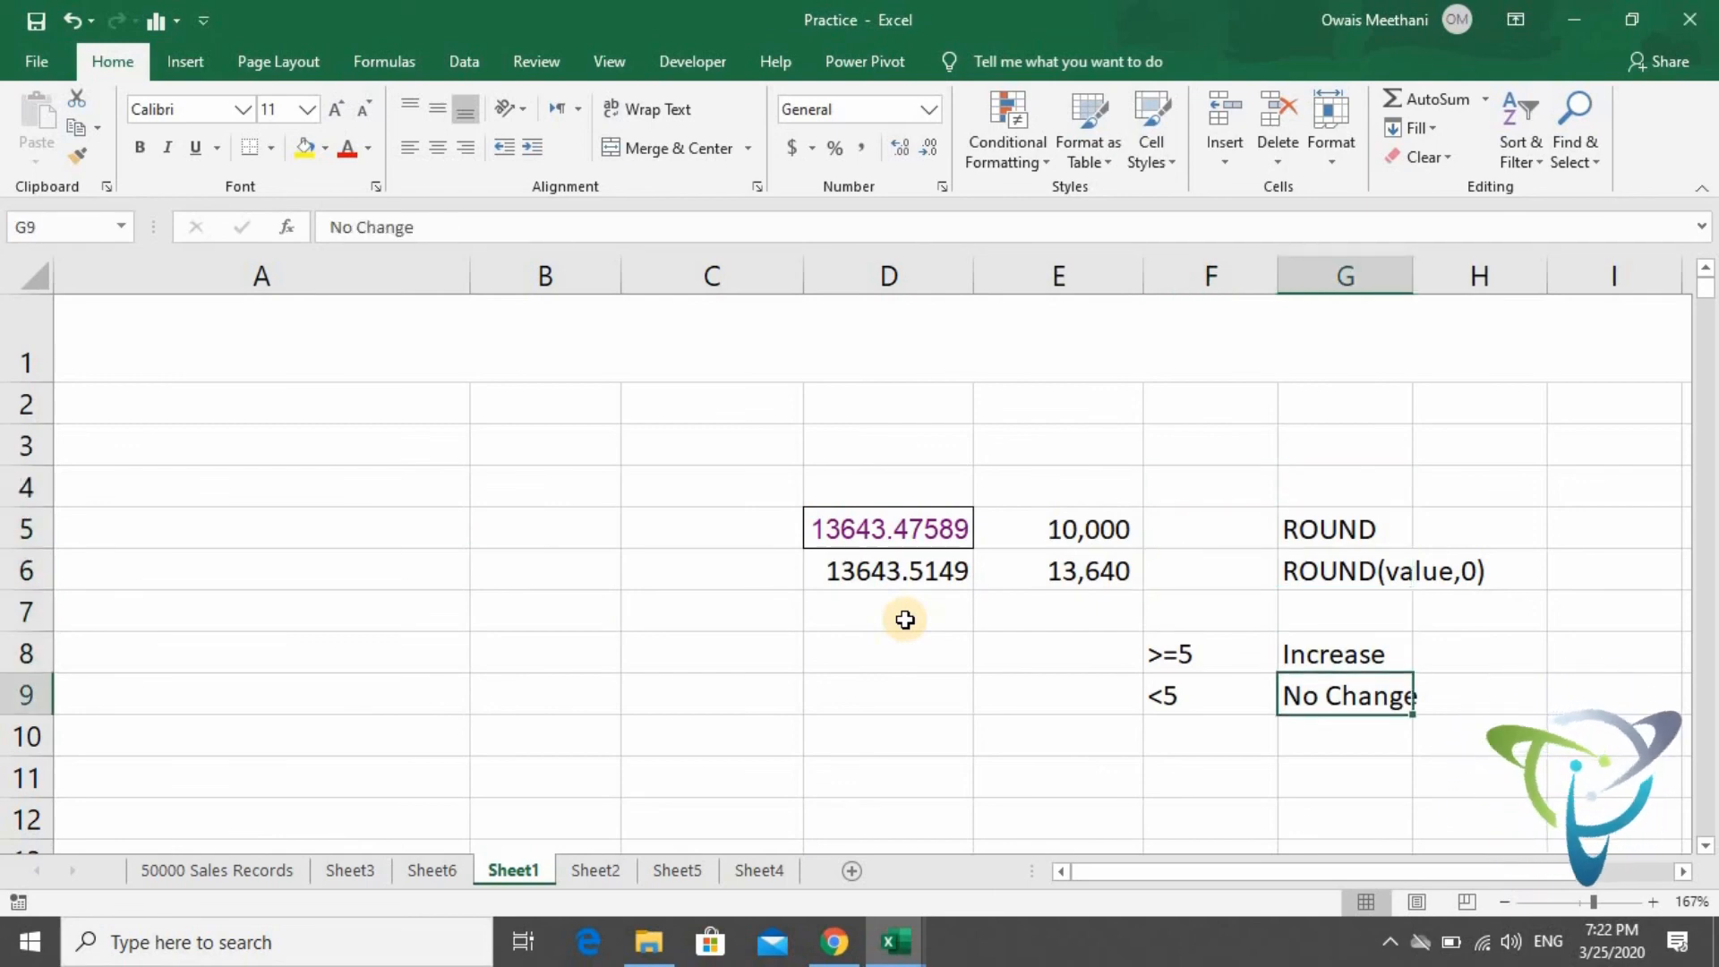